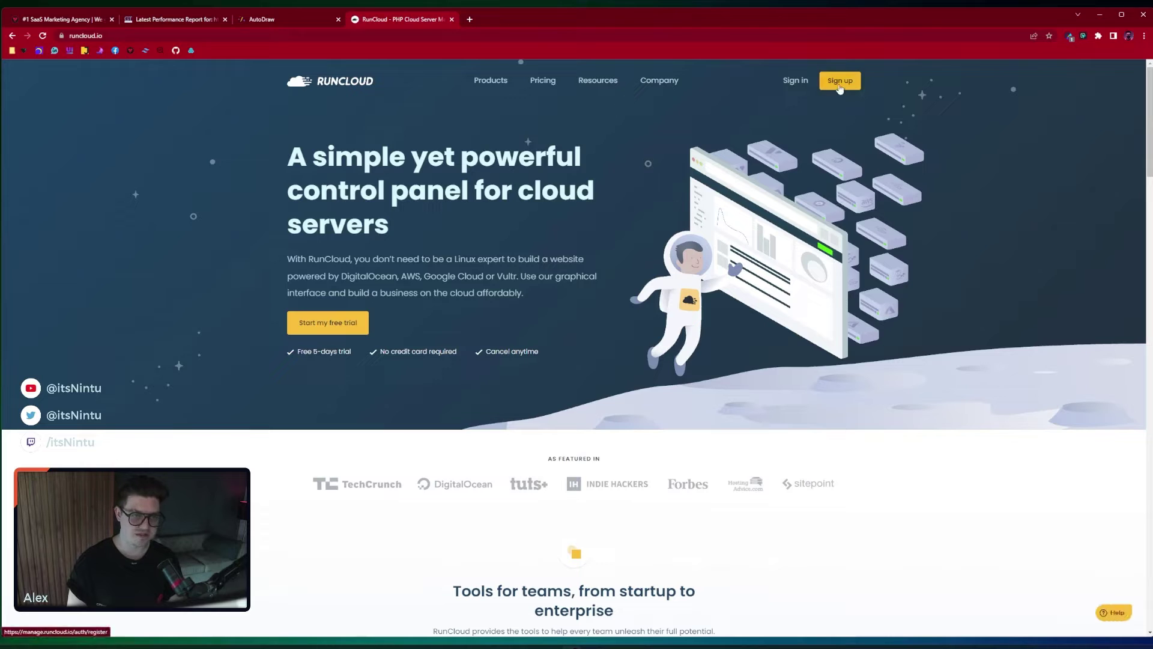
# Sign up for RunCloud with Google under 'or continue with' and choose the Google account
pyautogui.click(839, 81)
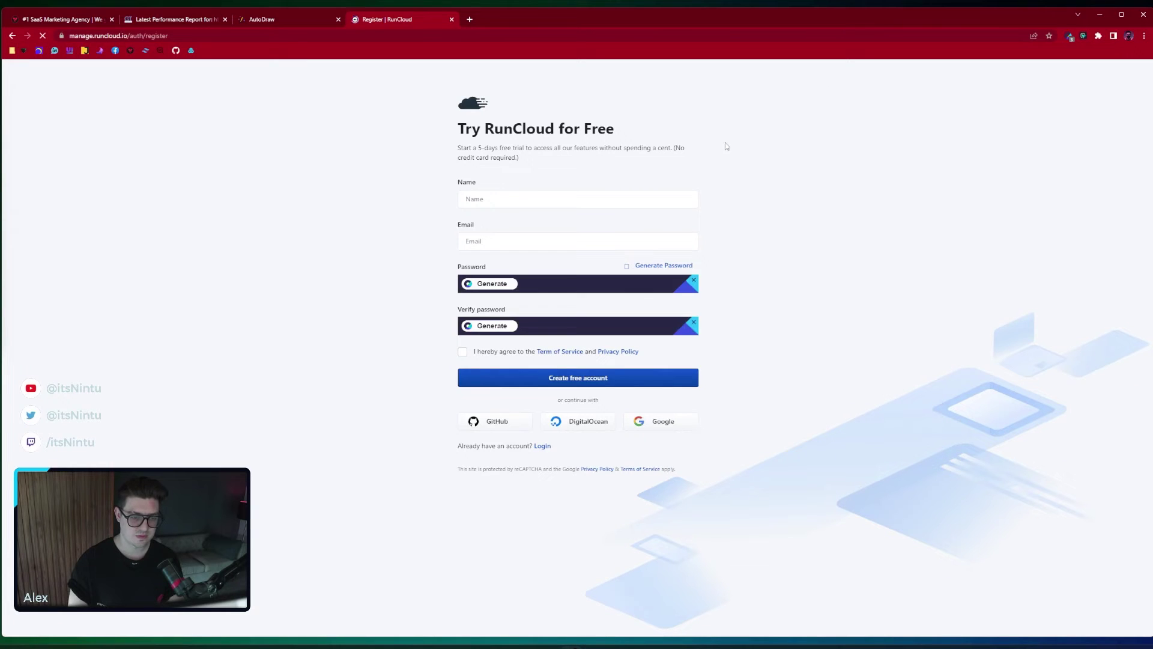
pyautogui.click(665, 422)
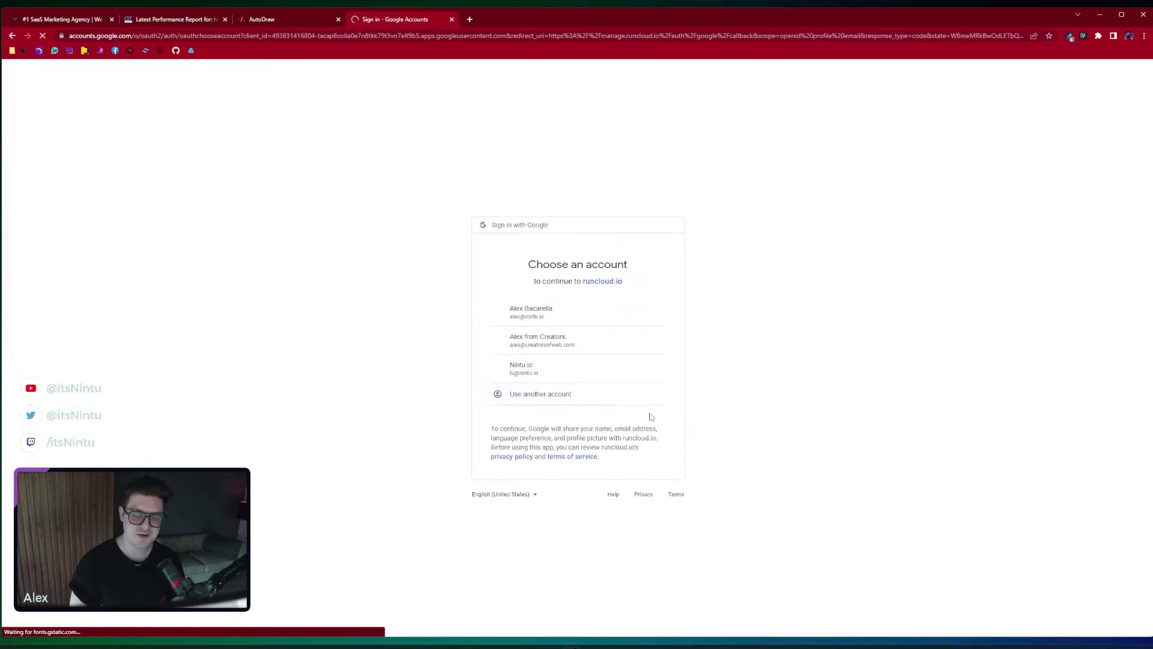
pyautogui.click(572, 370)
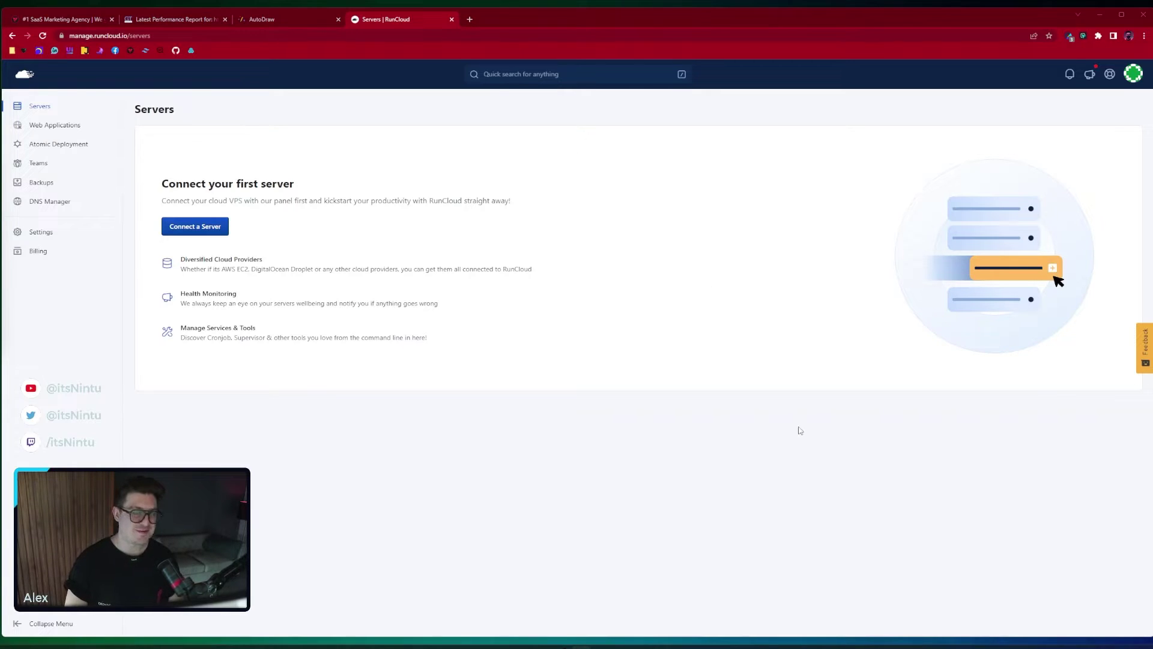
# Start the Connect a Server flow from the empty Servers dashboard
pyautogui.click(185, 234)
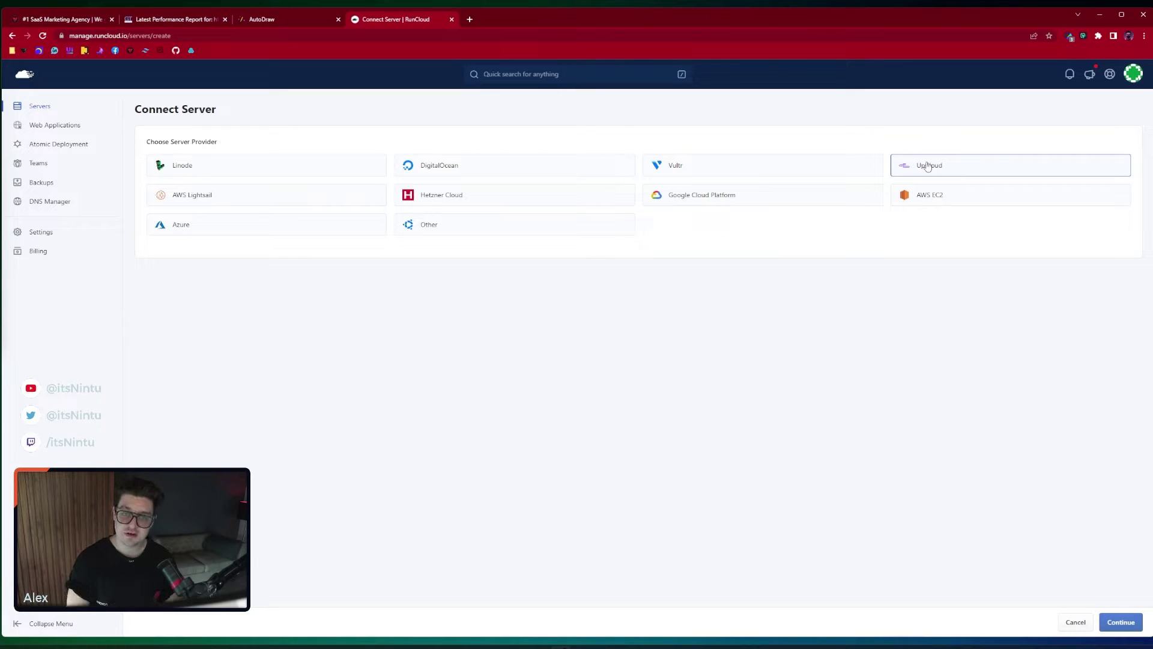
# Choose Vultr, automatic deployment and the OpenLiteSpeed stack, then check the empty API key list
pyautogui.click(800, 171)
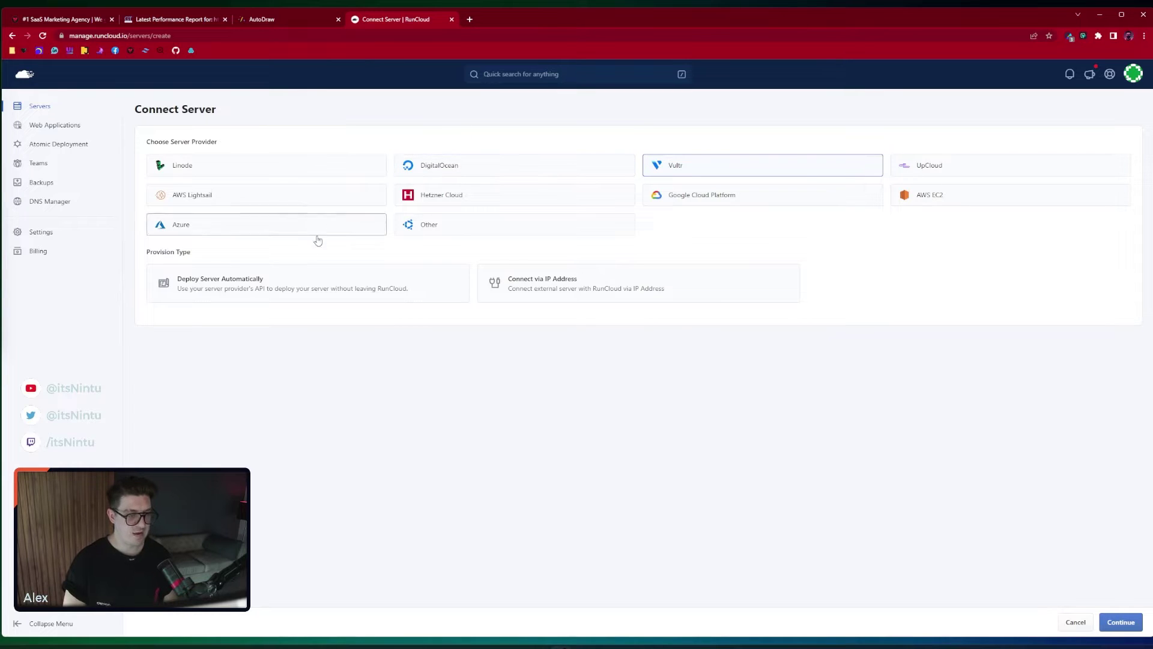
pyautogui.click(247, 297)
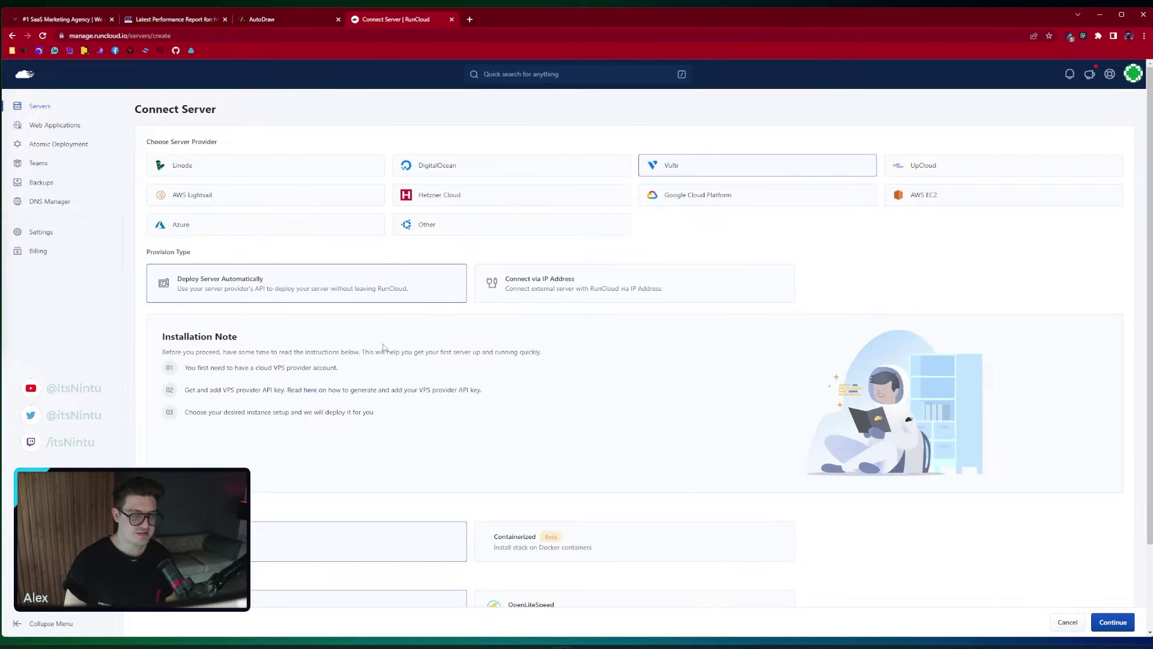
pyautogui.scroll(-2, 372, 347)
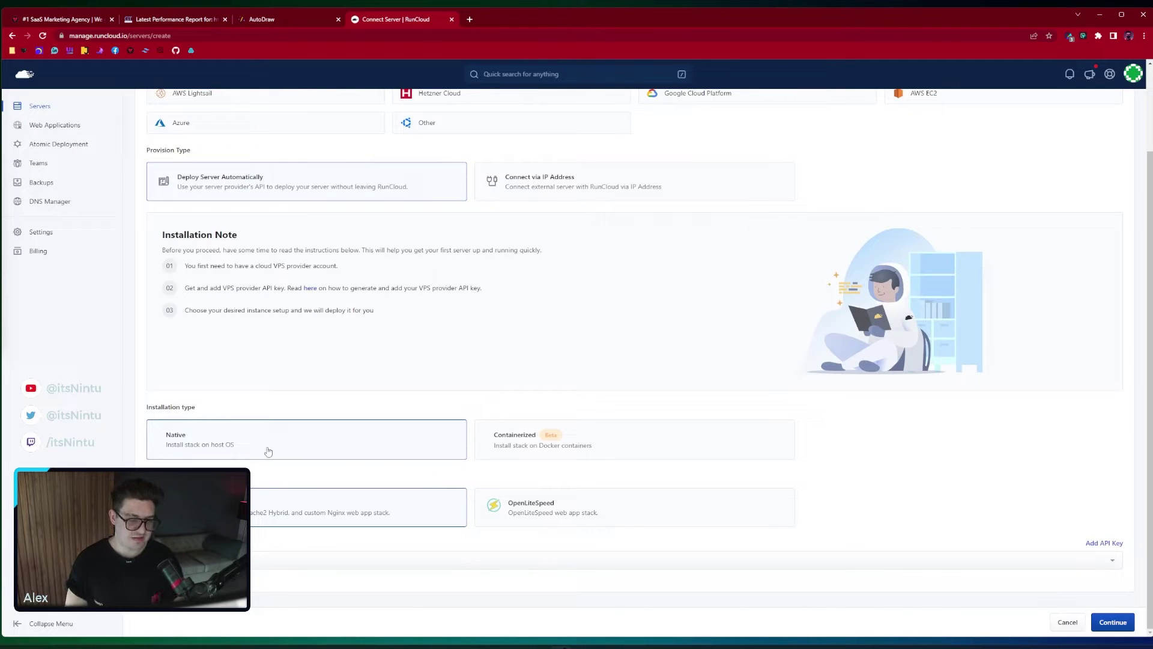
pyautogui.click(581, 516)
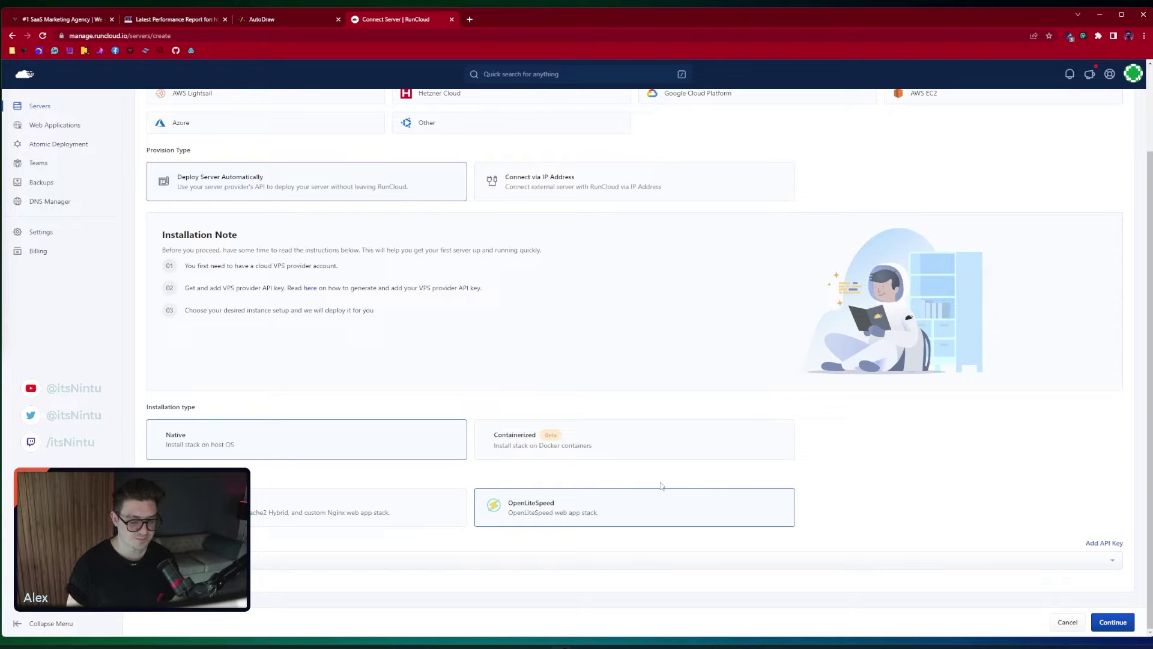
pyautogui.click(651, 562)
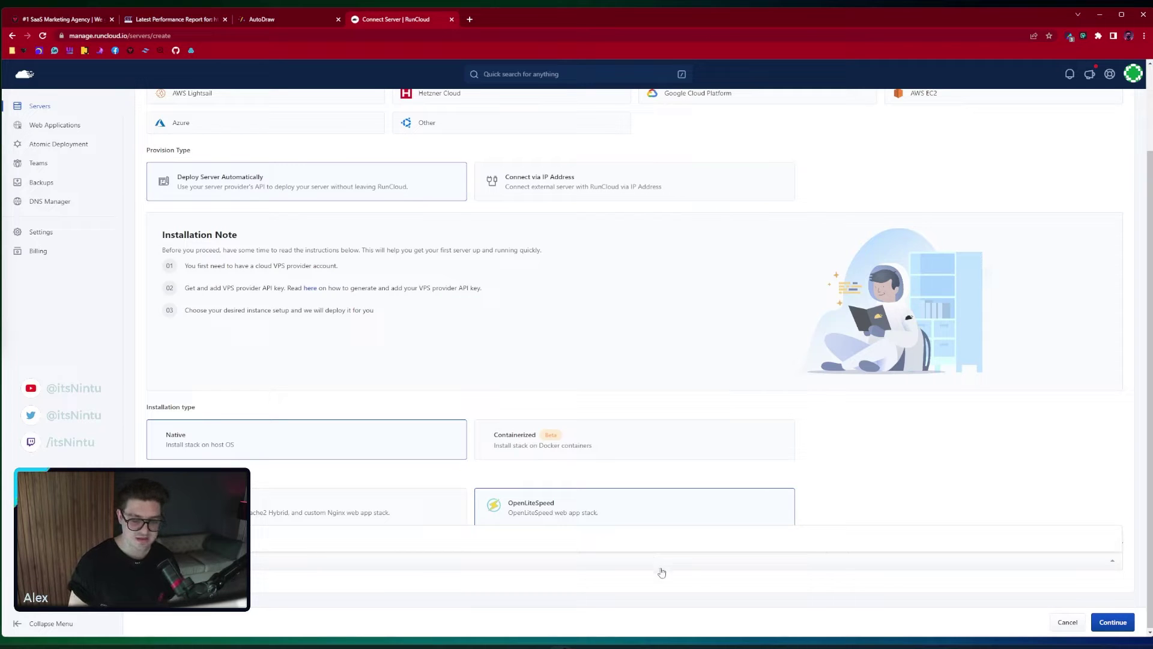
pyautogui.click(891, 511)
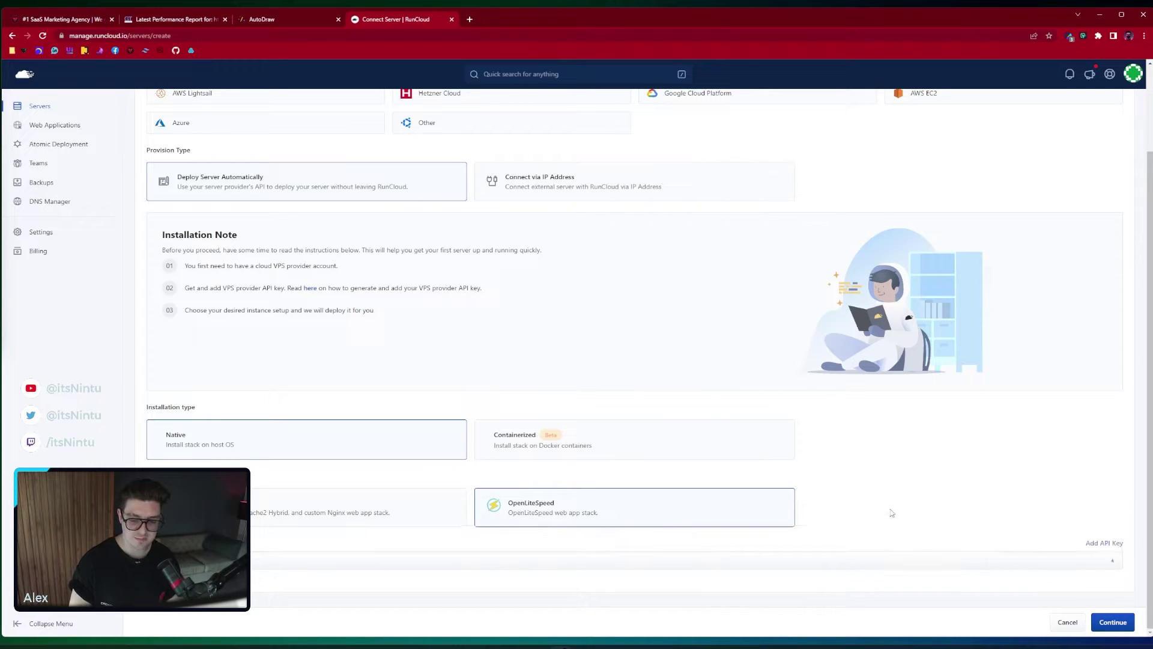
# Open the Add API Key for Vultr form, select its integration IP list, and open a new tab
pyautogui.click(1103, 544)
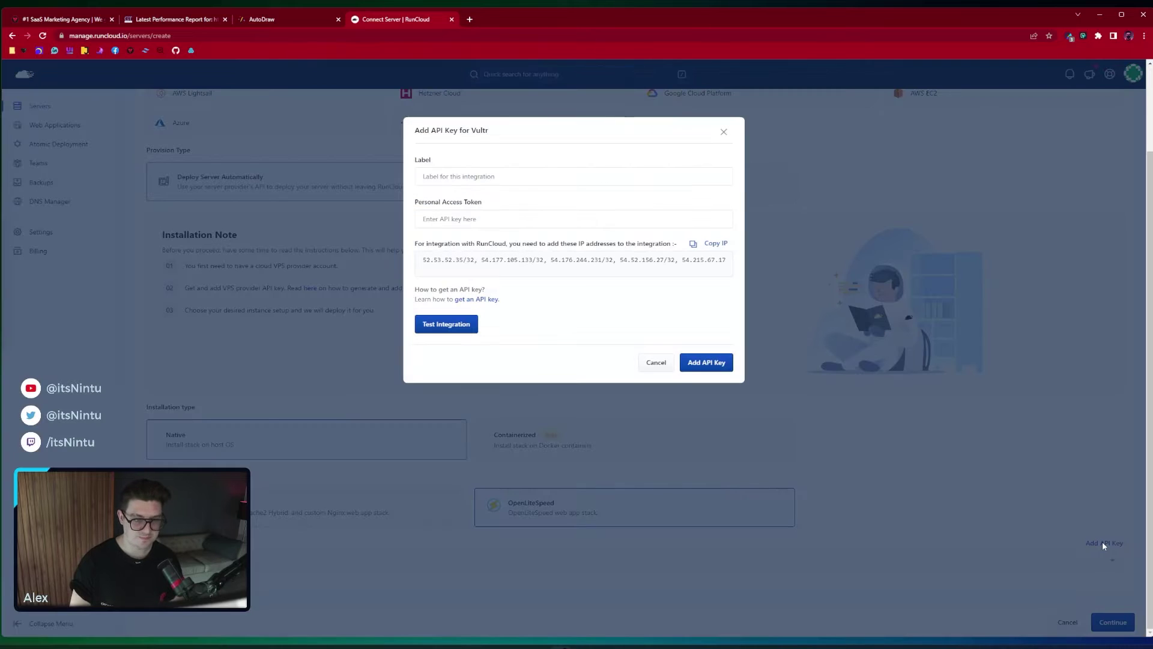
pyautogui.click(461, 180)
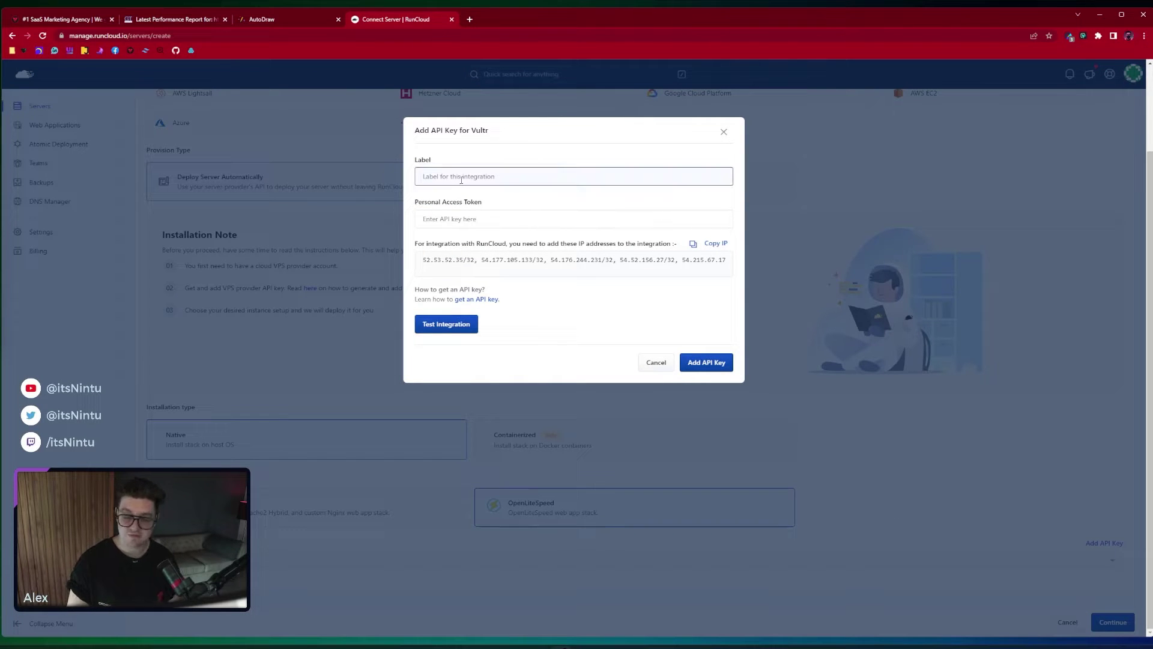
pyautogui.click(453, 217)
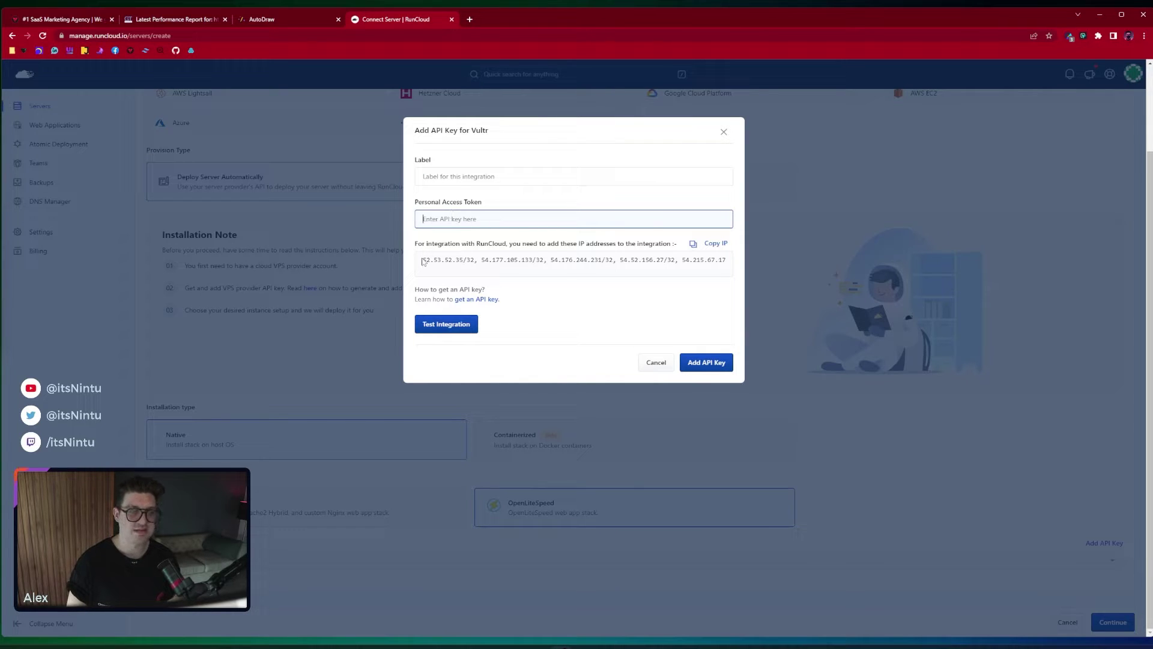
pyautogui.moveTo(423, 260); pyautogui.dragTo(739, 269)
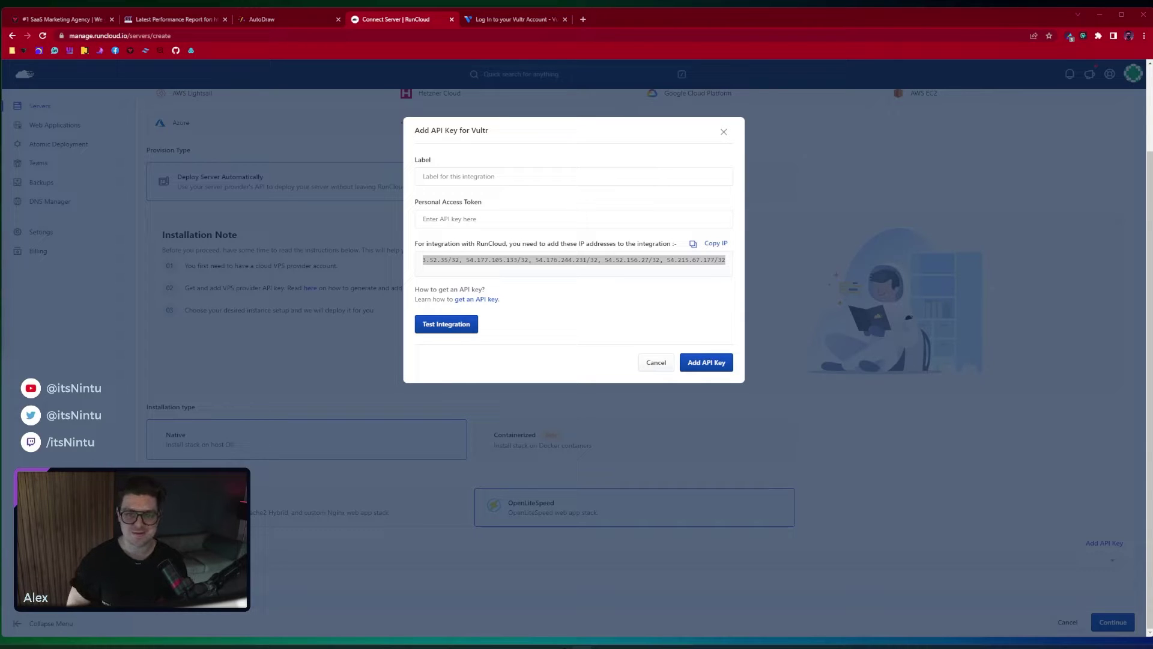
pyautogui.hotkey('ctrl', 't')
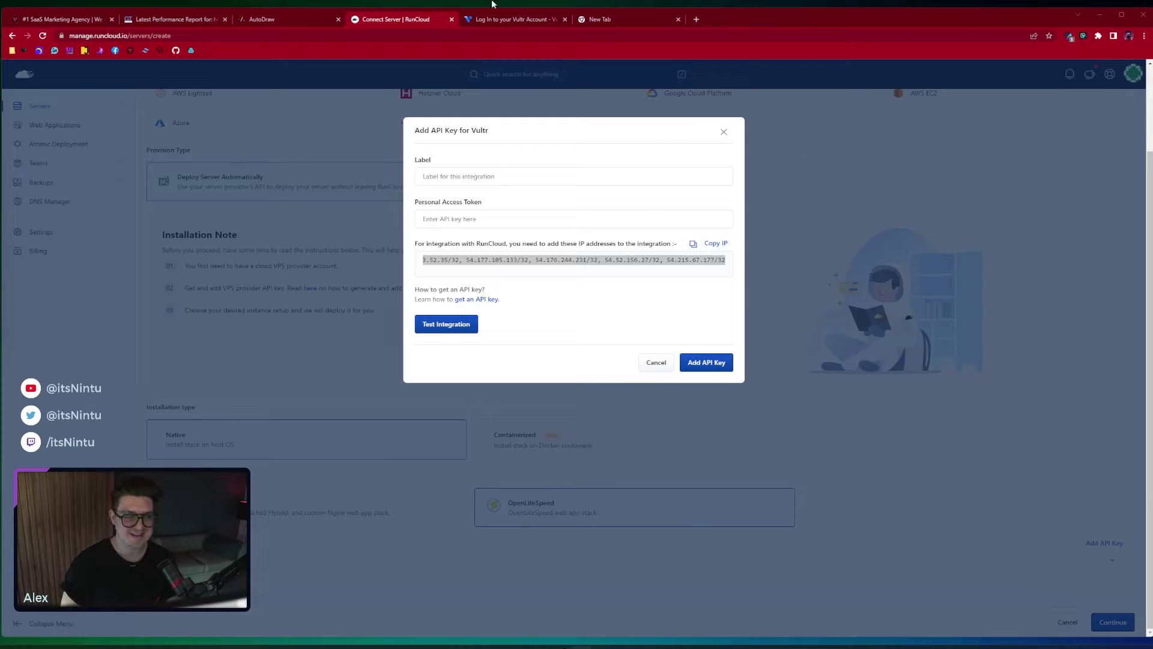
# Search the web for vultr in the new tab
pyautogui.click(599, 20)
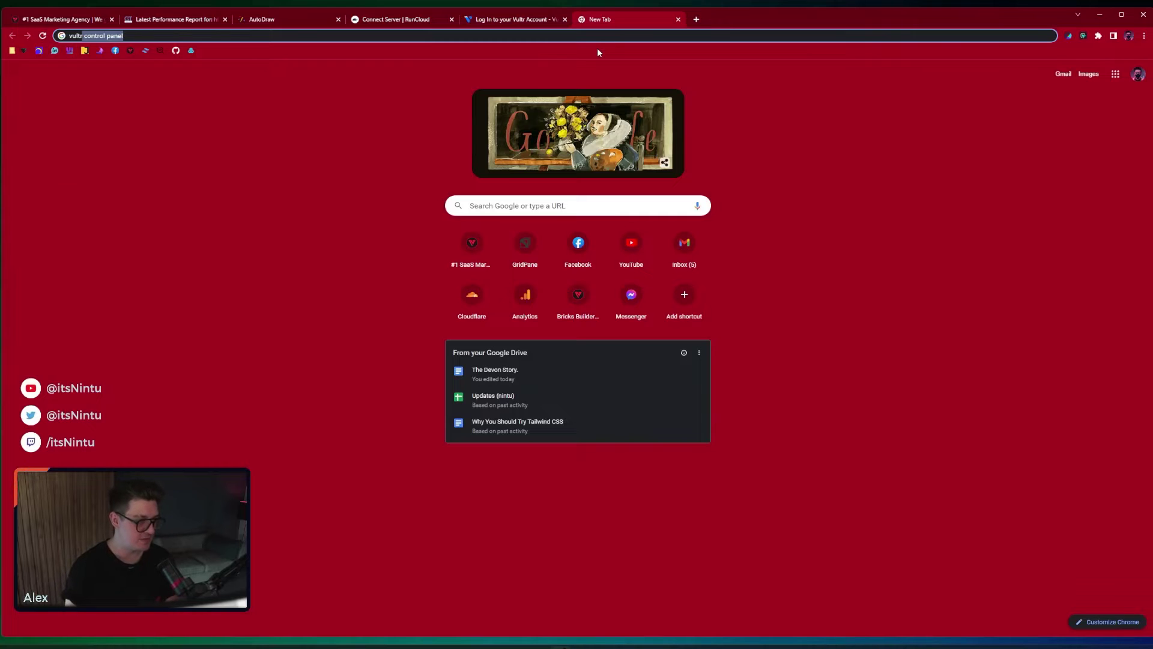
pyautogui.press('Delete')
pyautogui.press('Return')
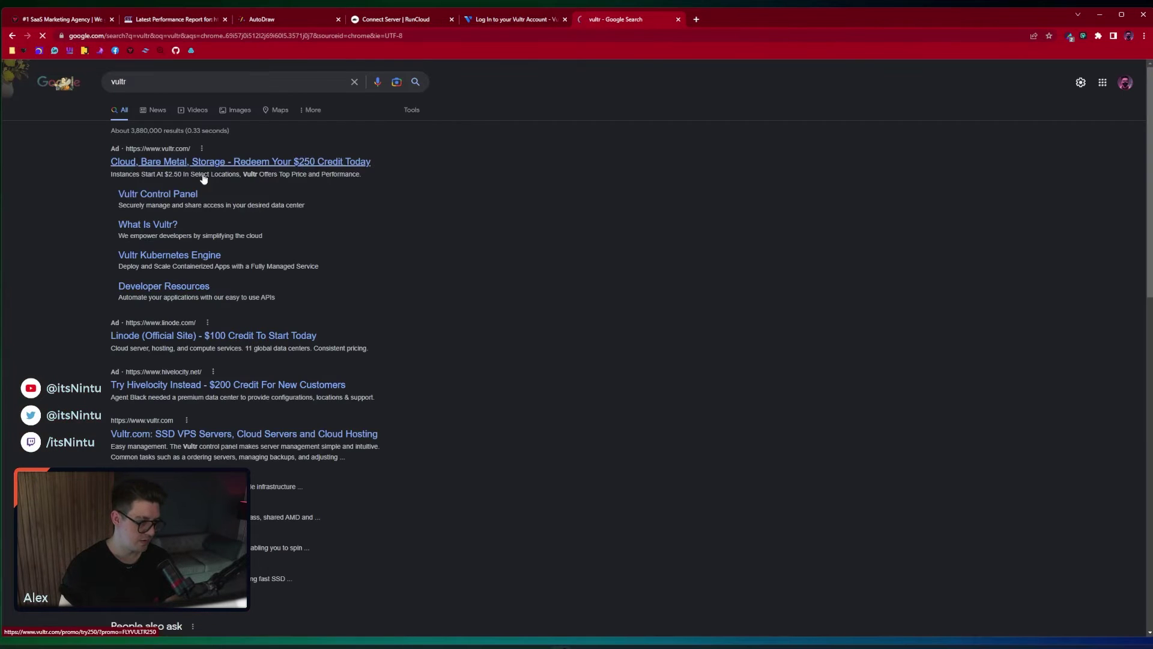
# Open vultr.com and sign up with the Google account
pyautogui.click(201, 433)
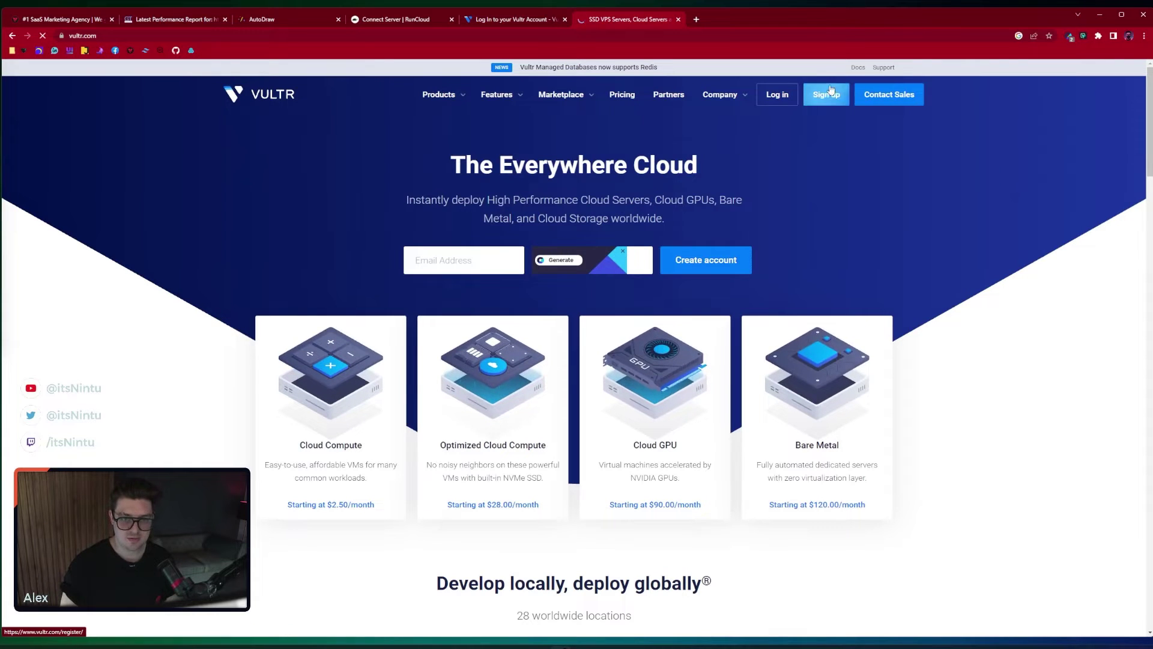
pyautogui.click(829, 94)
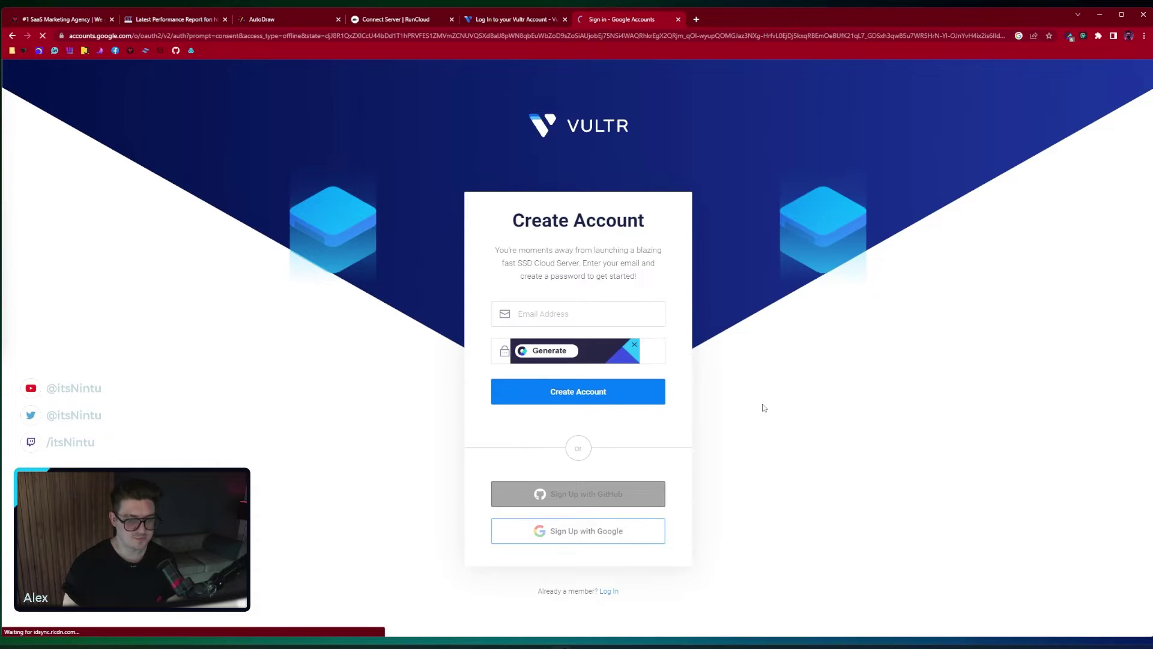
pyautogui.click(542, 376)
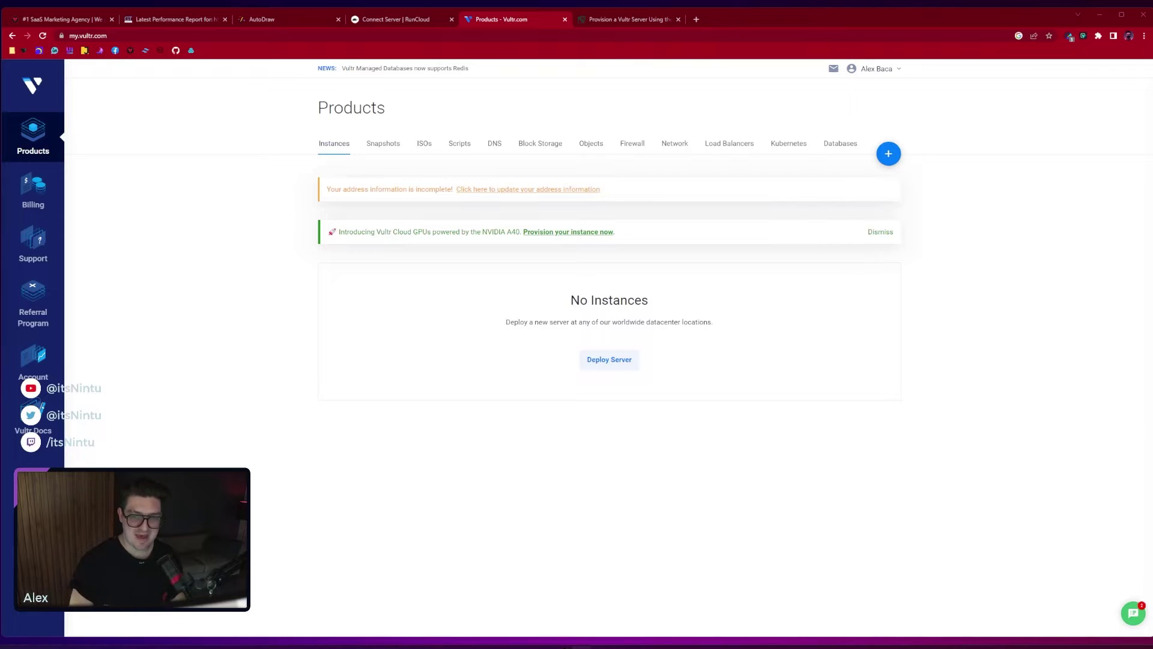
pyautogui.click(867, 75)
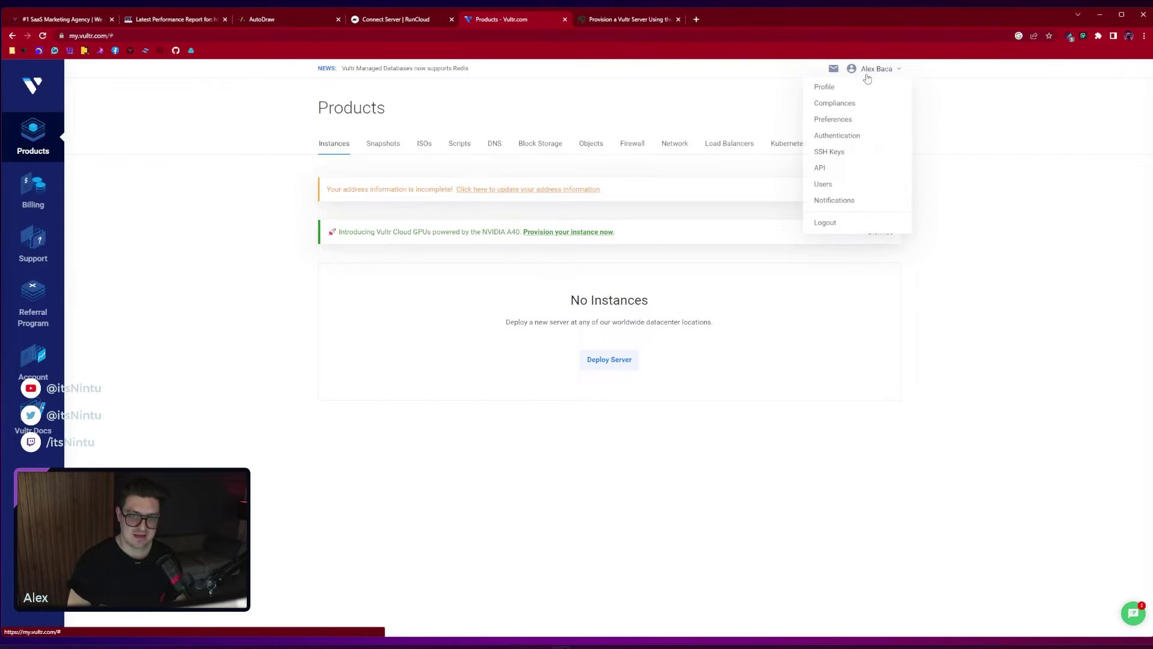
pyautogui.click(819, 169)
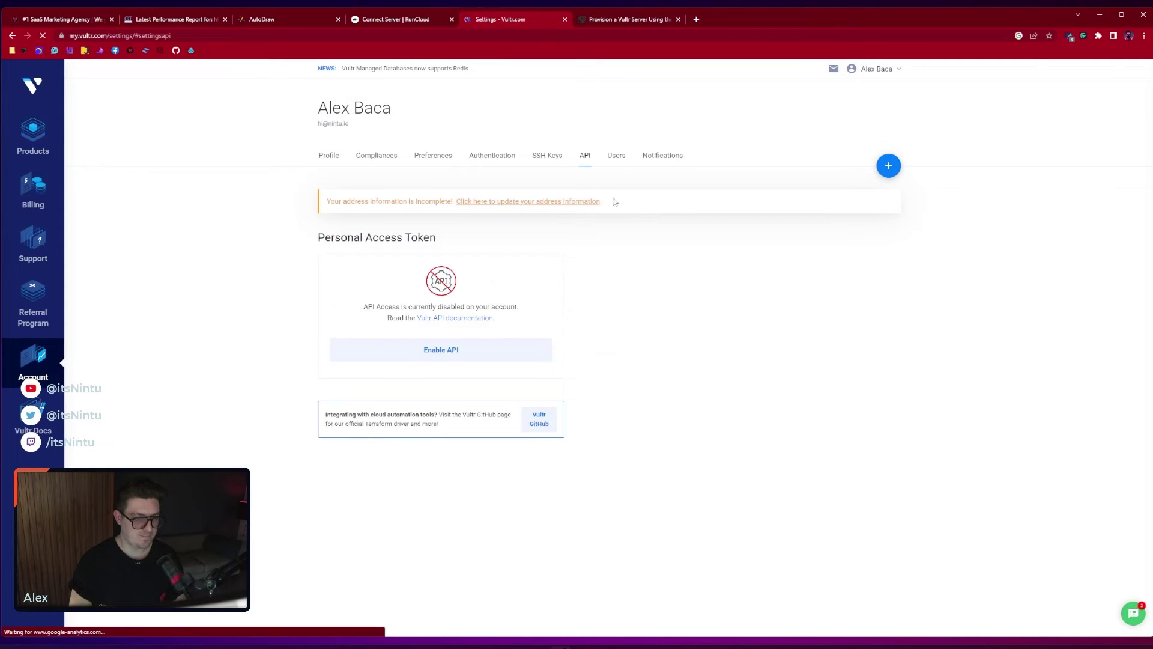
pyautogui.click(436, 349)
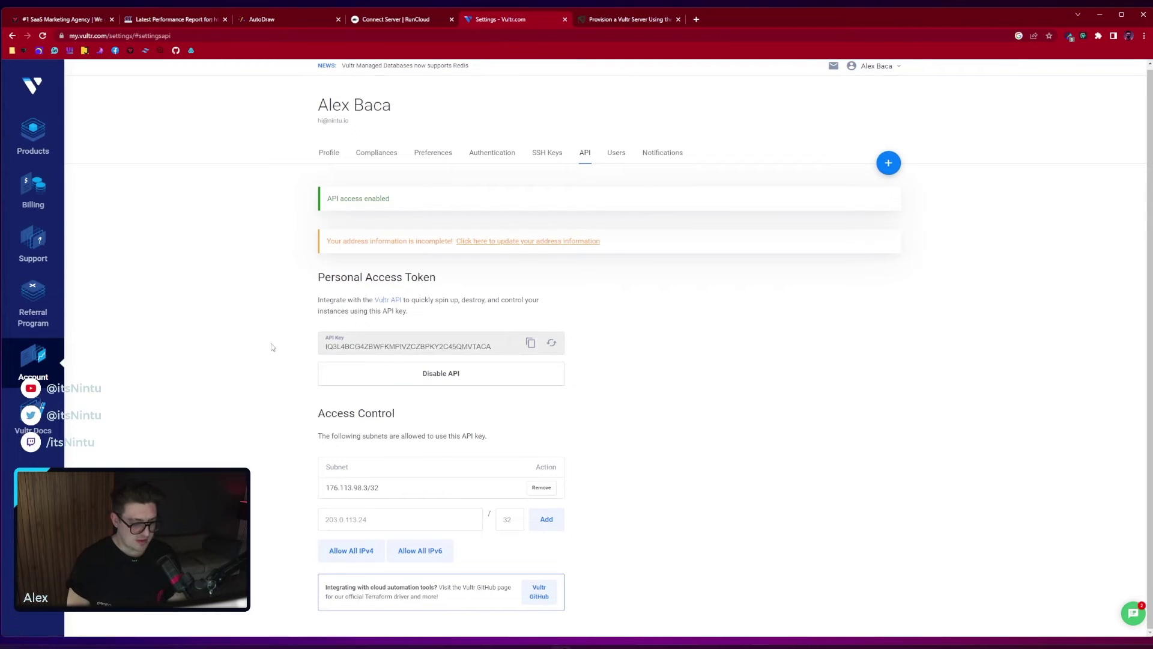
pyautogui.click(531, 345)
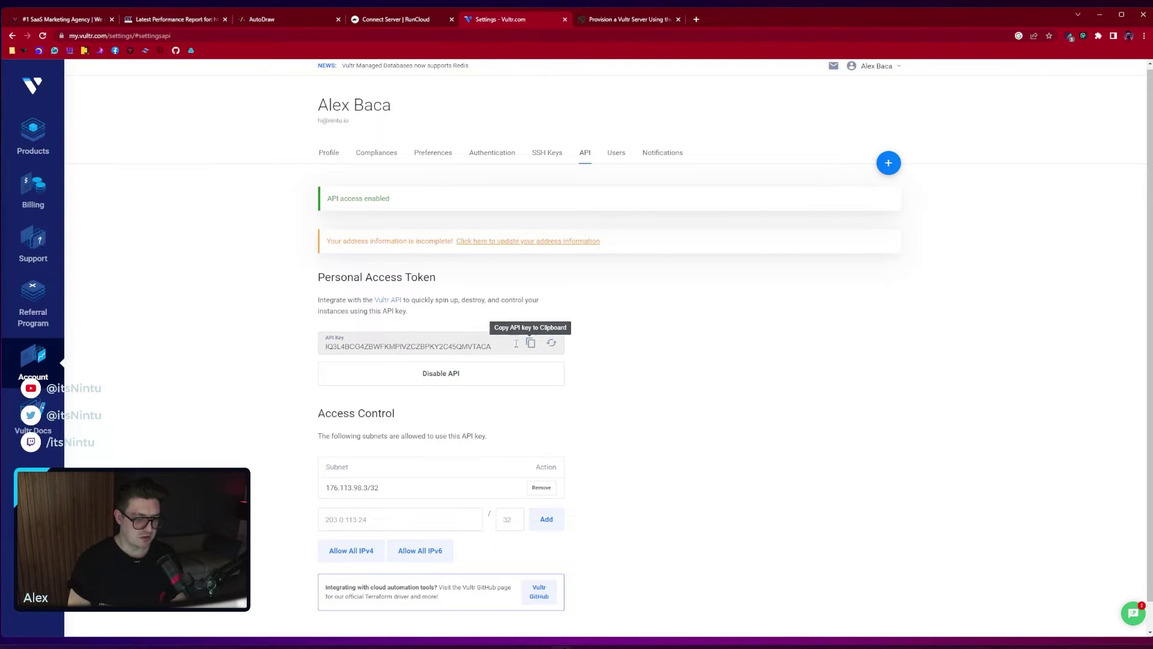
pyautogui.click(380, 21)
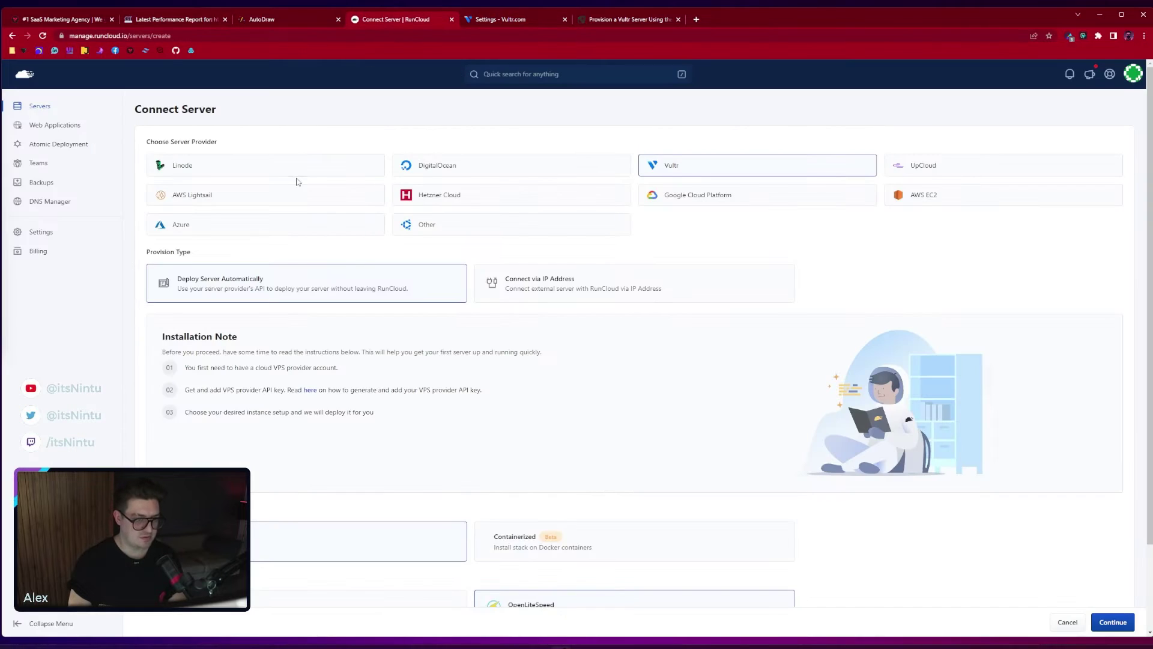
# Paste the Vultr access token into the token field of RunCloud's Add API Key form
pyautogui.scroll(-2, 600, 417)
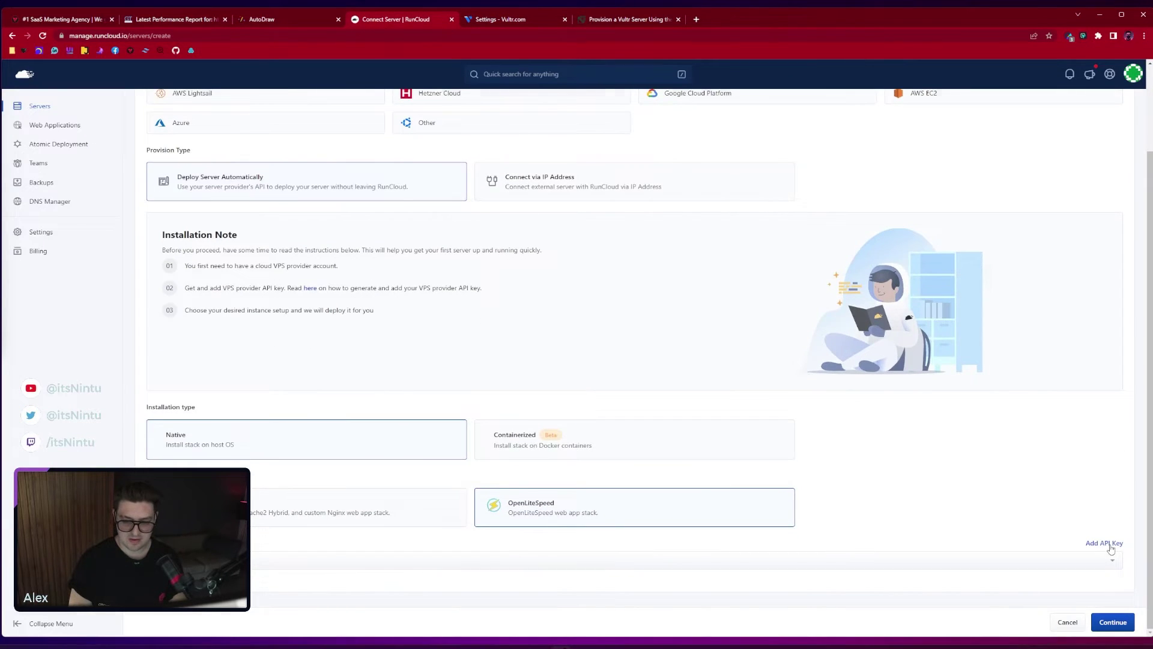
pyautogui.click(1109, 545)
pyautogui.click(469, 217)
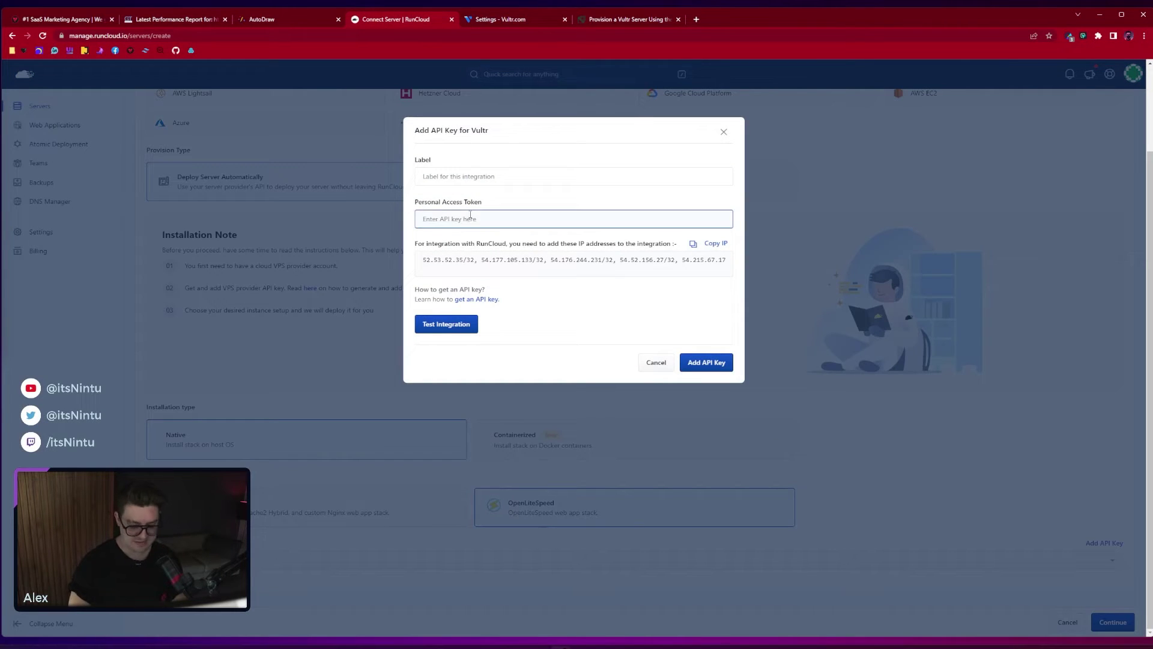
pyautogui.hotkey('ctrl', 'v')
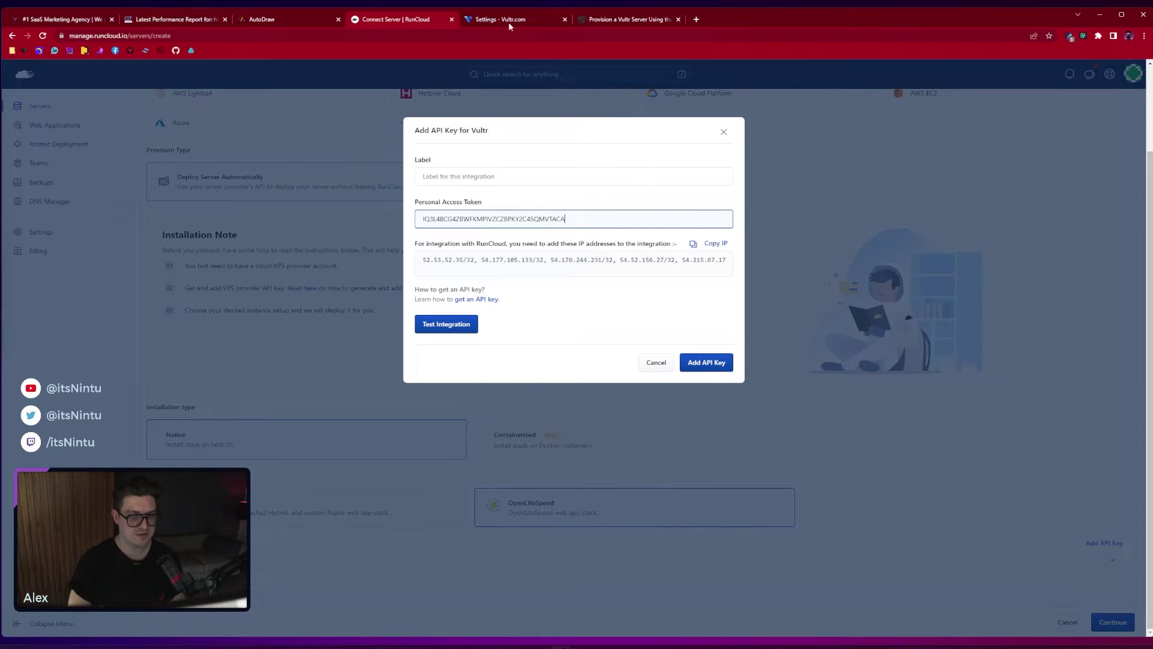
# Copy RunCloud's integration IP addresses for use in Vultr's API access control
pyautogui.click(513, 21)
pyautogui.scroll(-1, 348, 227)
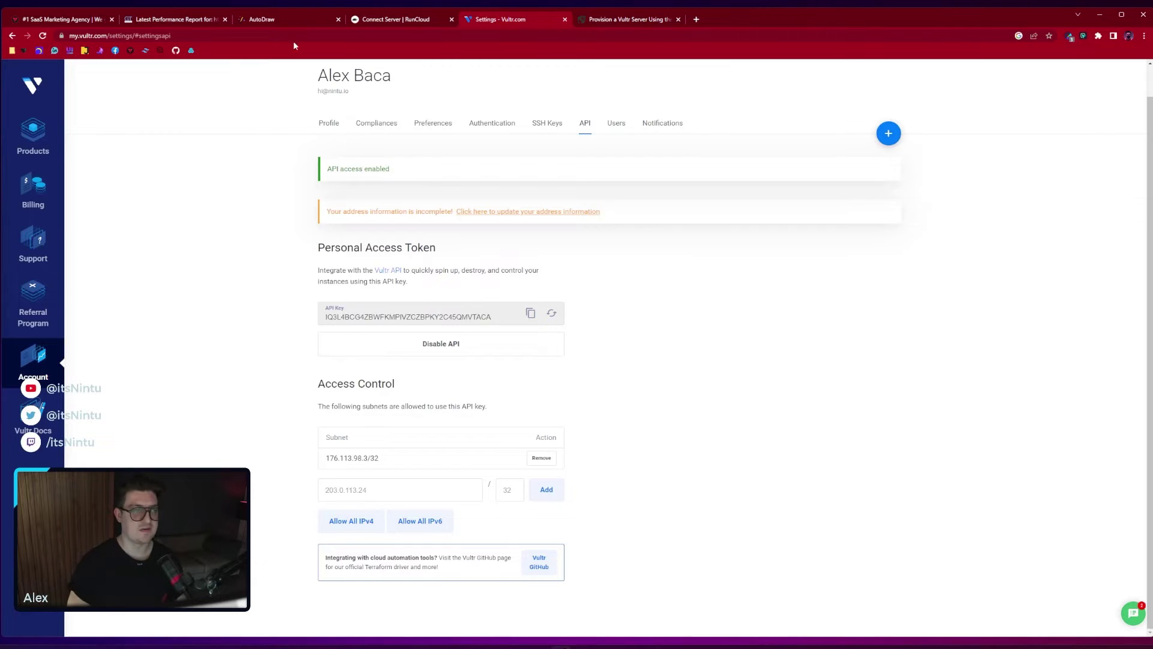
pyautogui.click(358, 22)
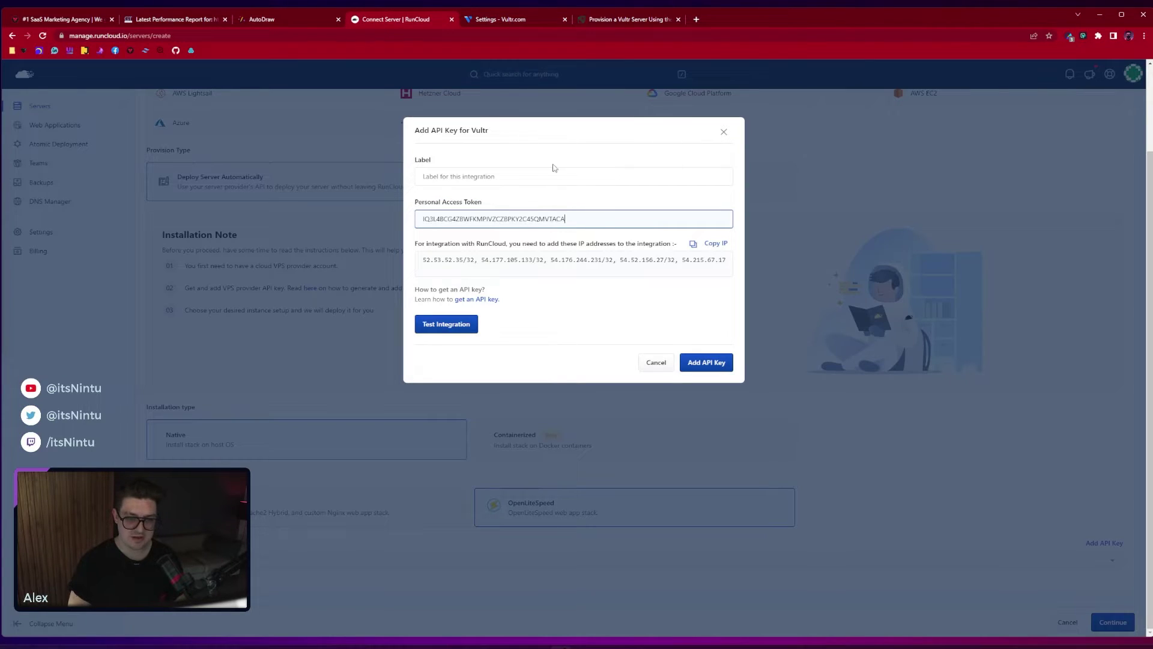
pyautogui.click(709, 246)
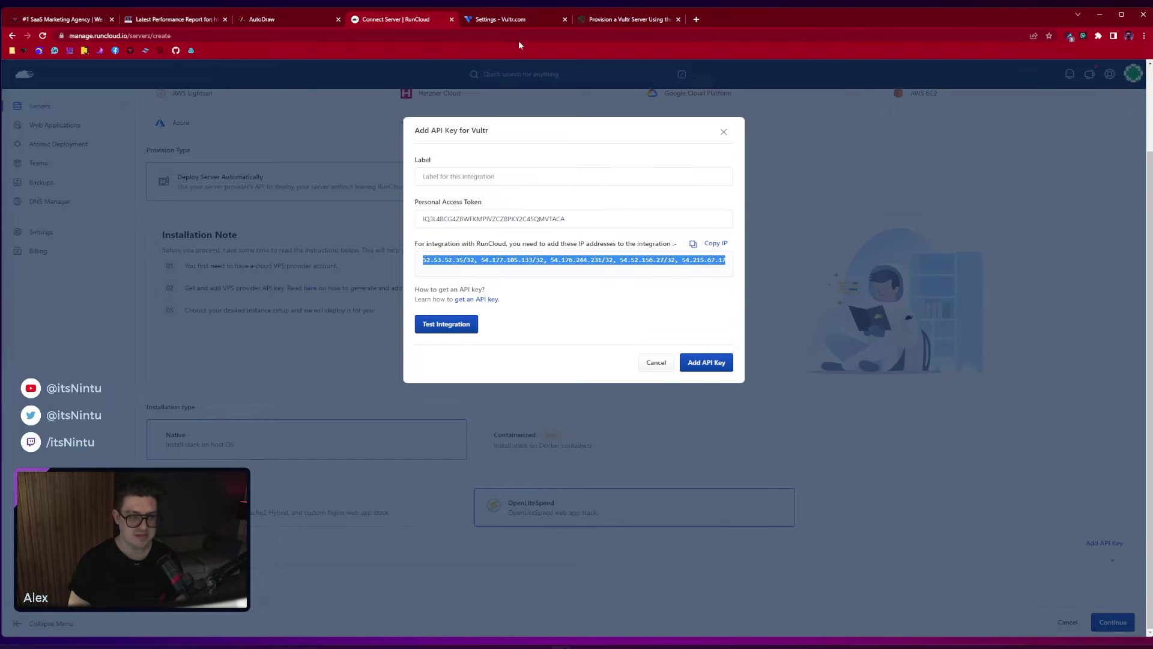
pyautogui.click(513, 21)
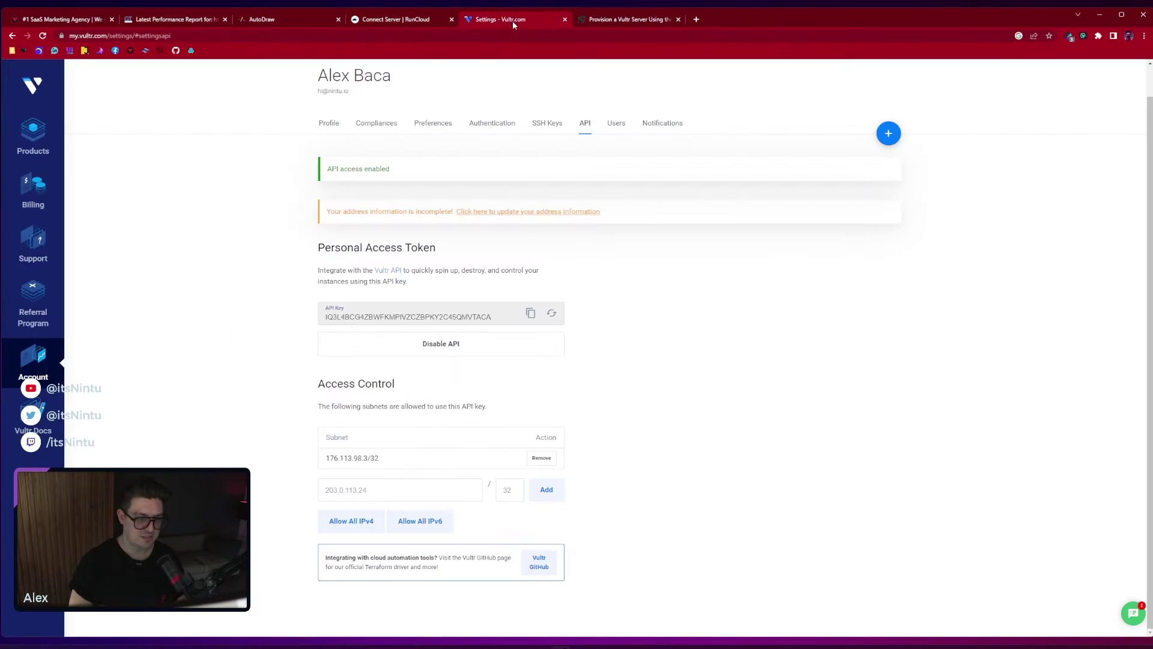
# Add 52.53.52.35/32 to Vultr's API Access Control subnets
pyautogui.click(390, 488)
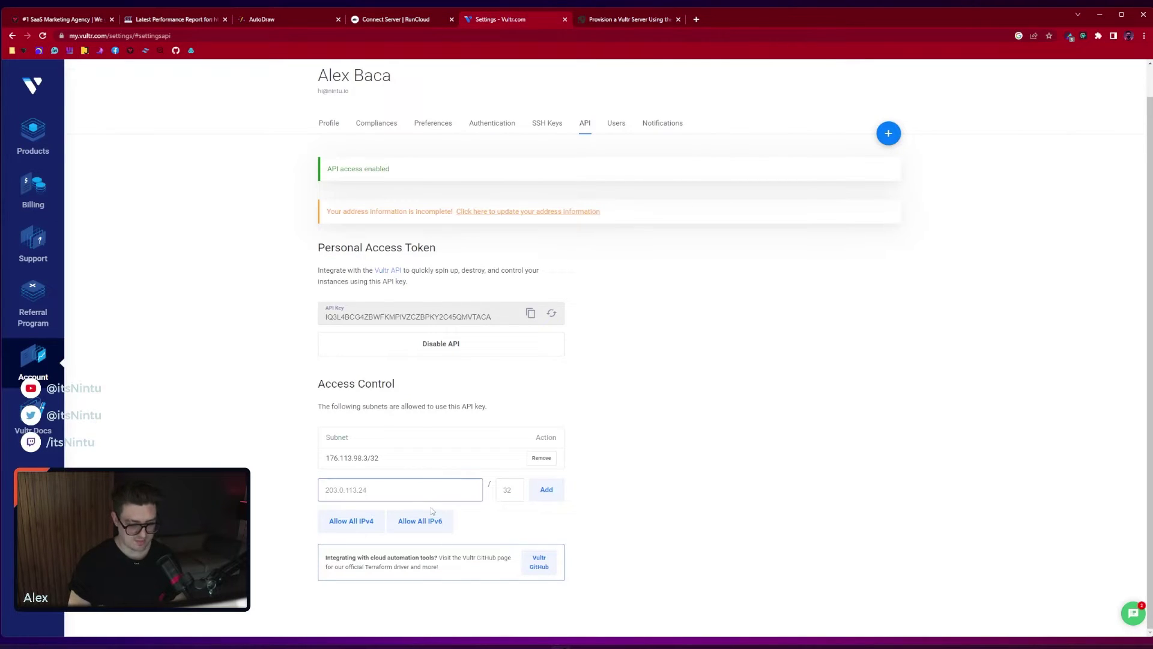
pyautogui.hotkey('ctrl', 'v')
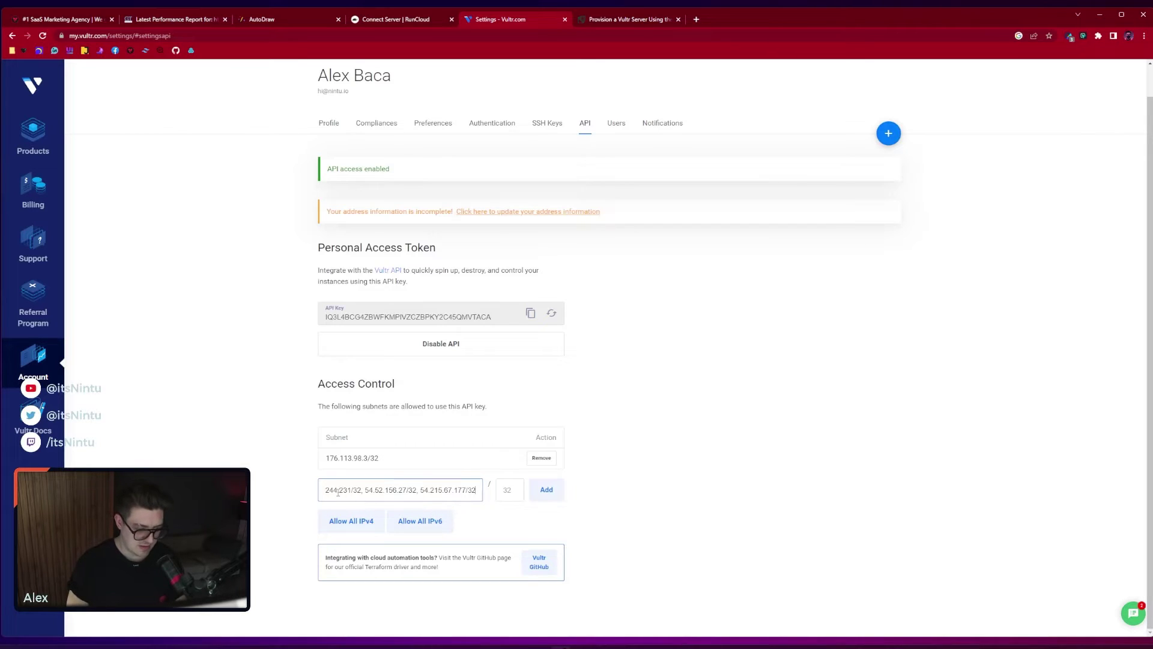
pyautogui.moveTo(326, 490); pyautogui.dragTo(263, 487)
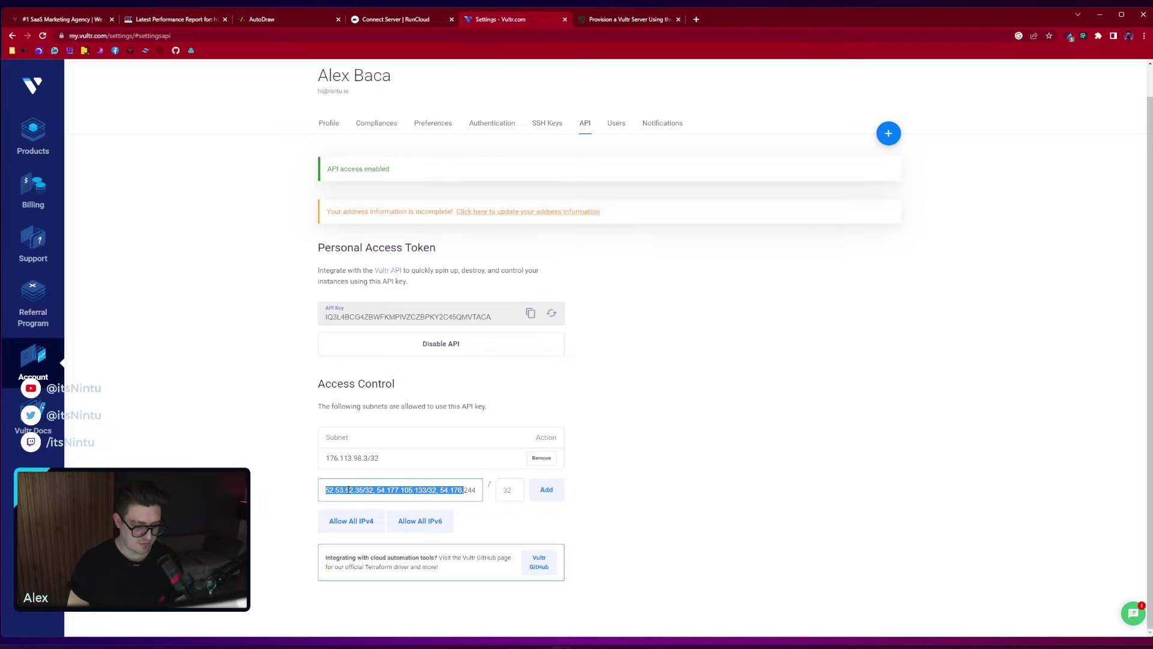
pyautogui.click(375, 491)
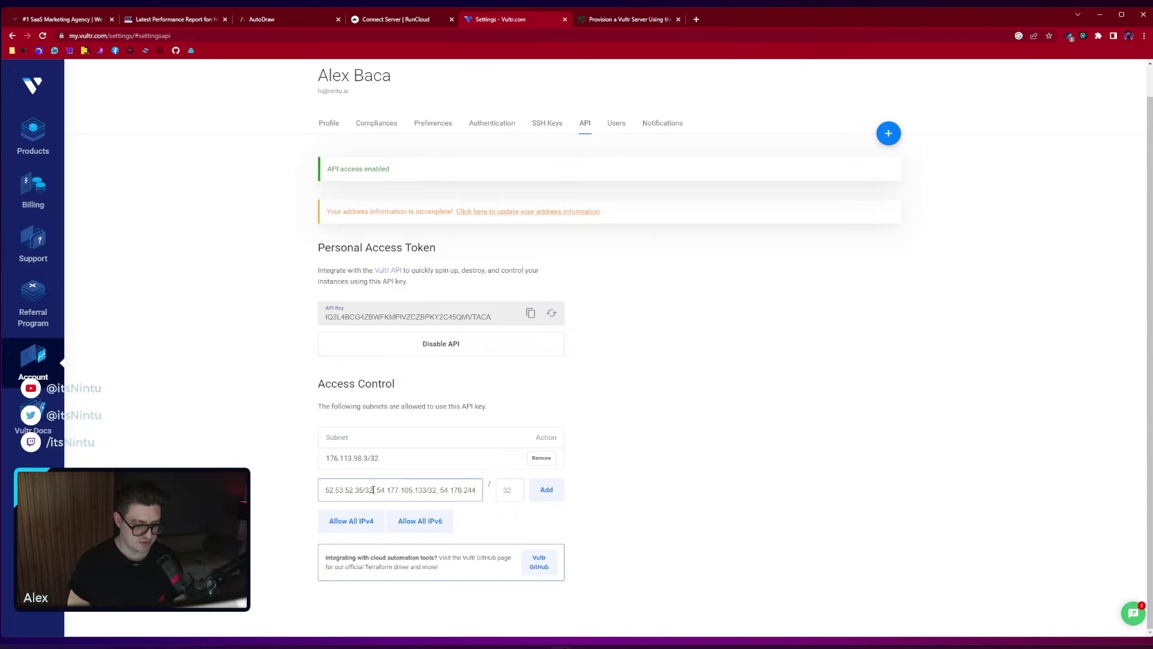
pyautogui.moveTo(373, 489); pyautogui.dragTo(363, 490)
pyautogui.press('BackSpace')
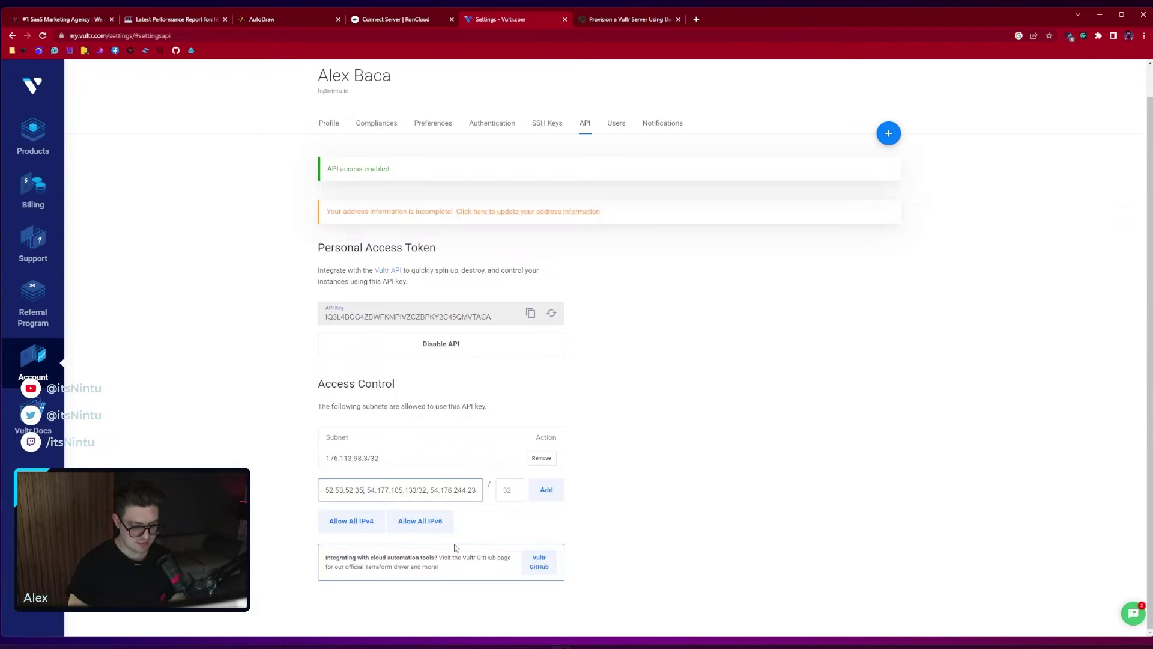
pyautogui.click(509, 490)
pyautogui.write('32')
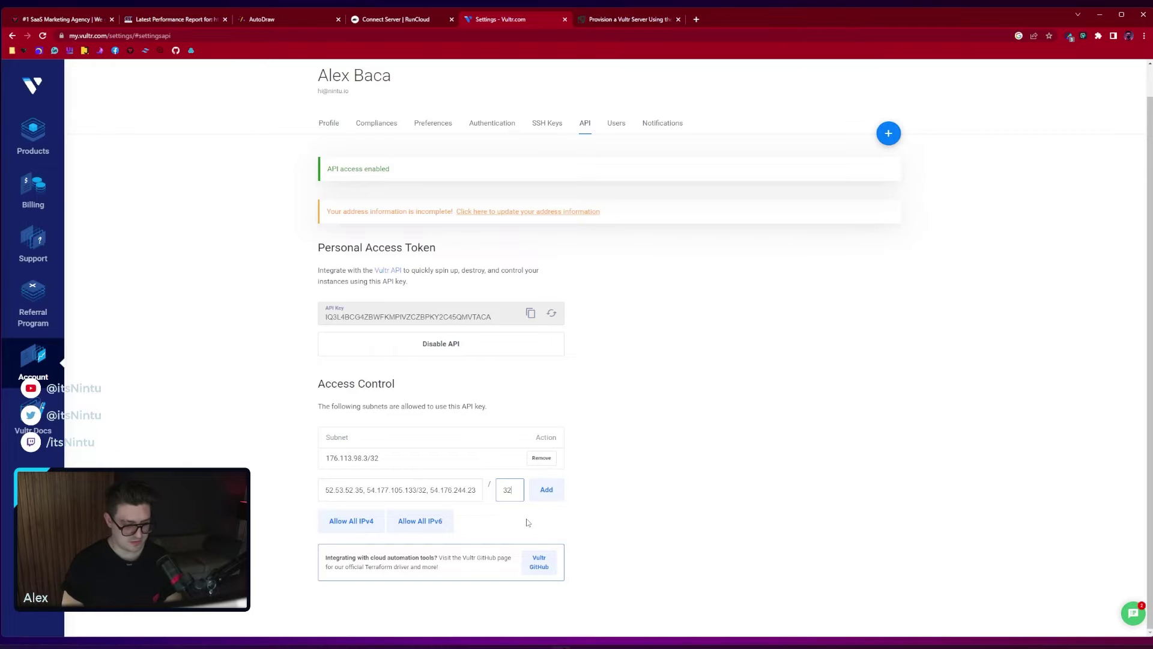
pyautogui.click(363, 491)
pyautogui.hotkey('shift', 'End')
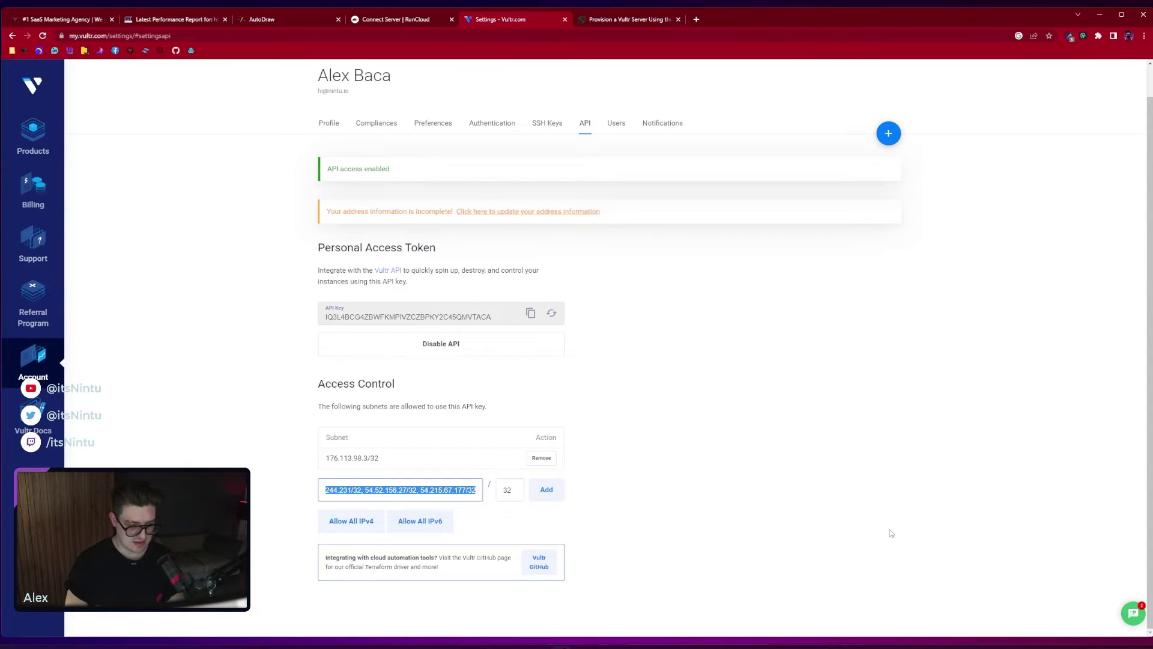
pyautogui.press('BackSpace')
pyautogui.click(546, 490)
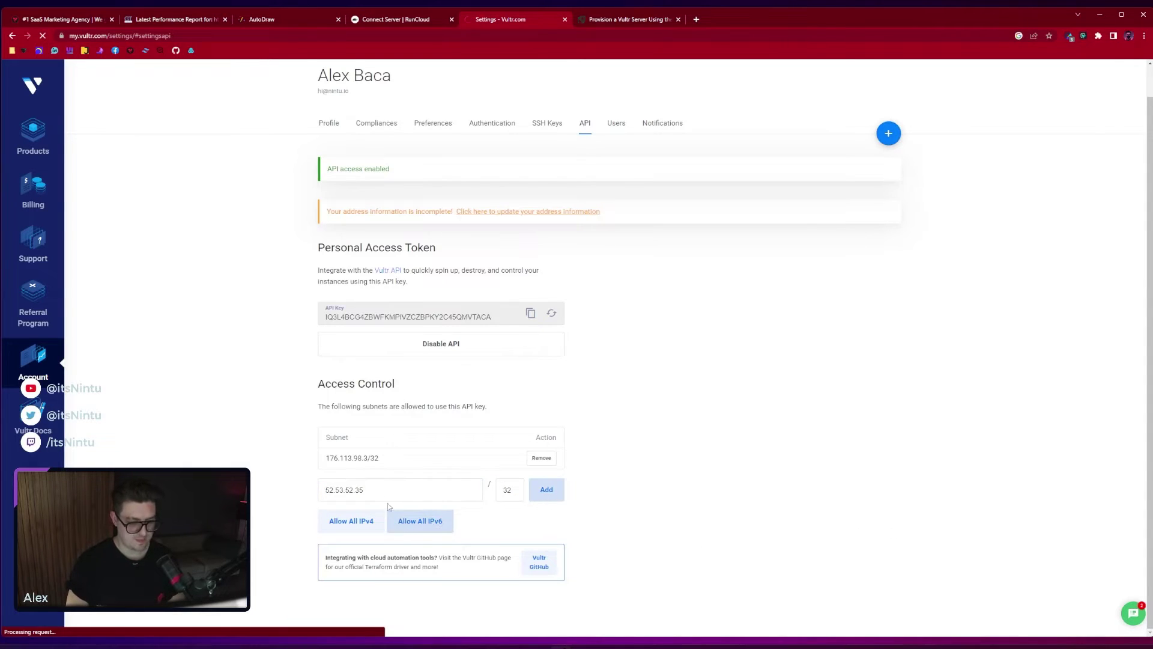
# Allow all IPv4 addresses to use the Vultr API key
pyautogui.click(363, 519)
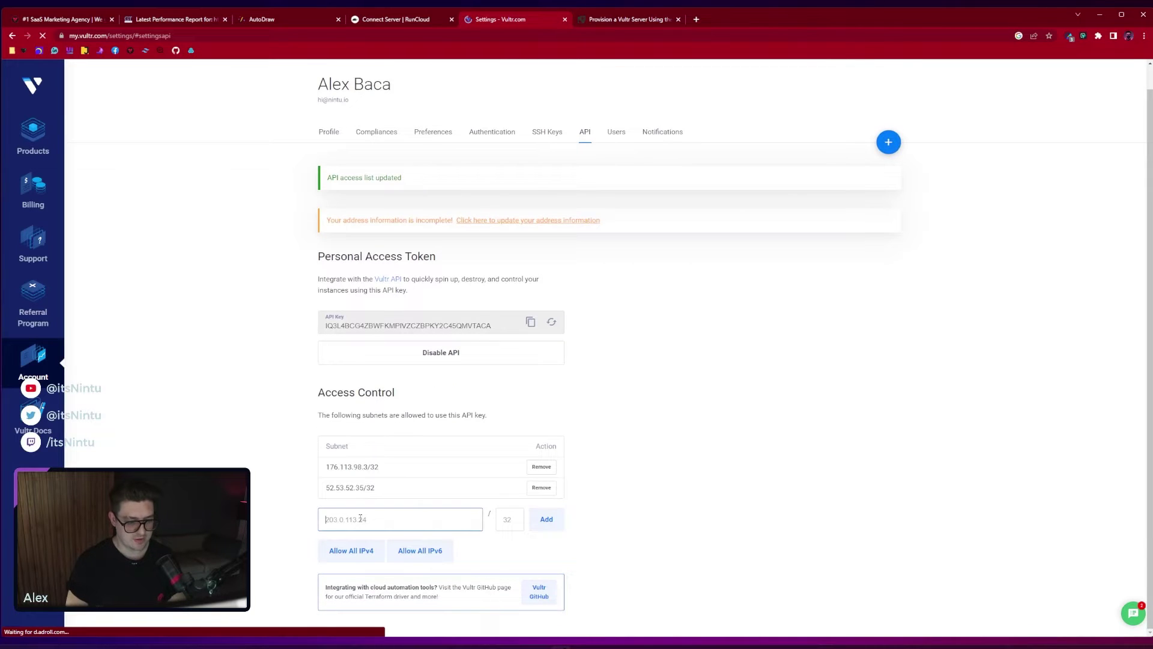
pyautogui.hotkey('ctrl', 'v')
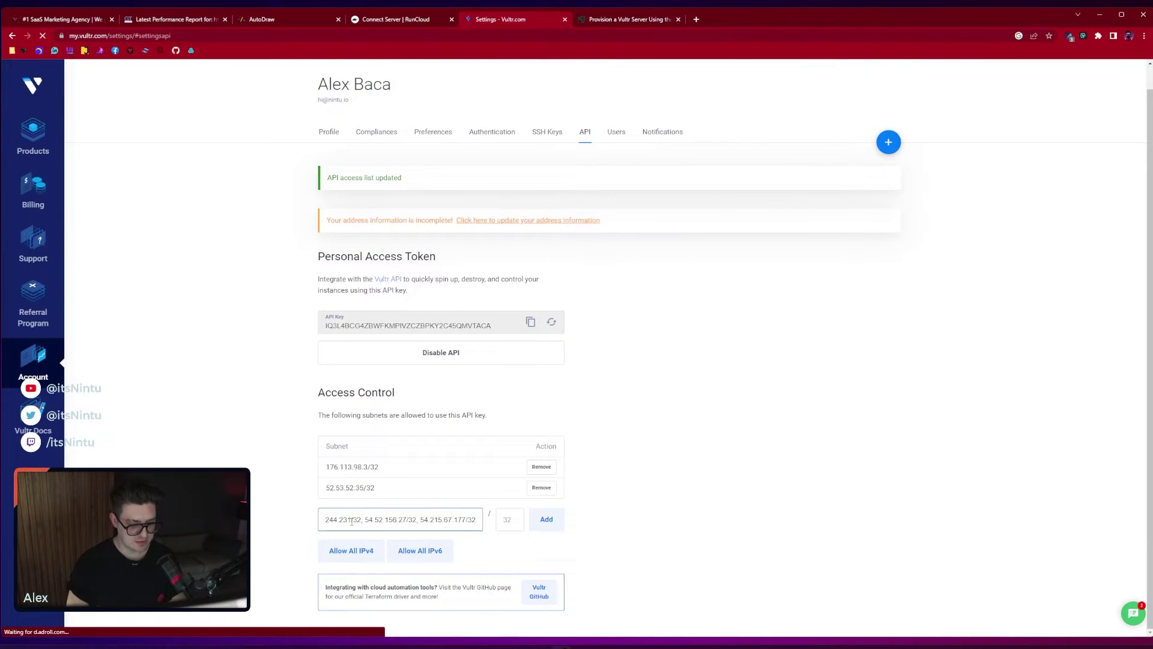
pyautogui.moveTo(351, 521); pyautogui.dragTo(488, 522)
pyautogui.press('BackSpace')
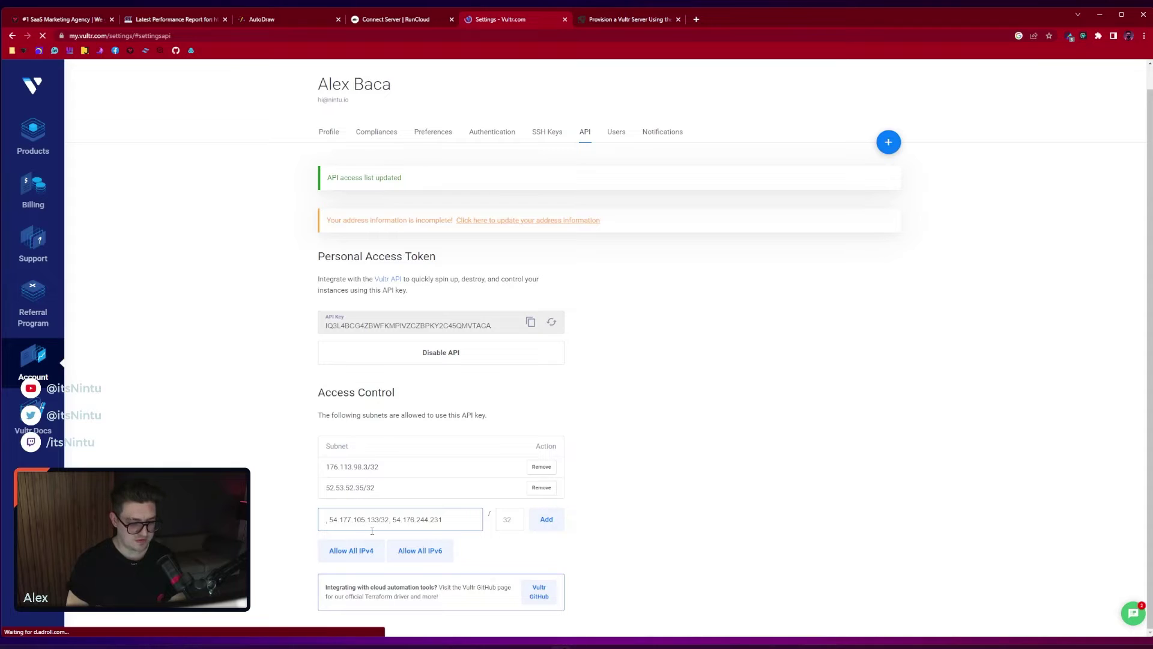
pyautogui.hotkey('ctrl', 'z')
pyautogui.click(358, 522)
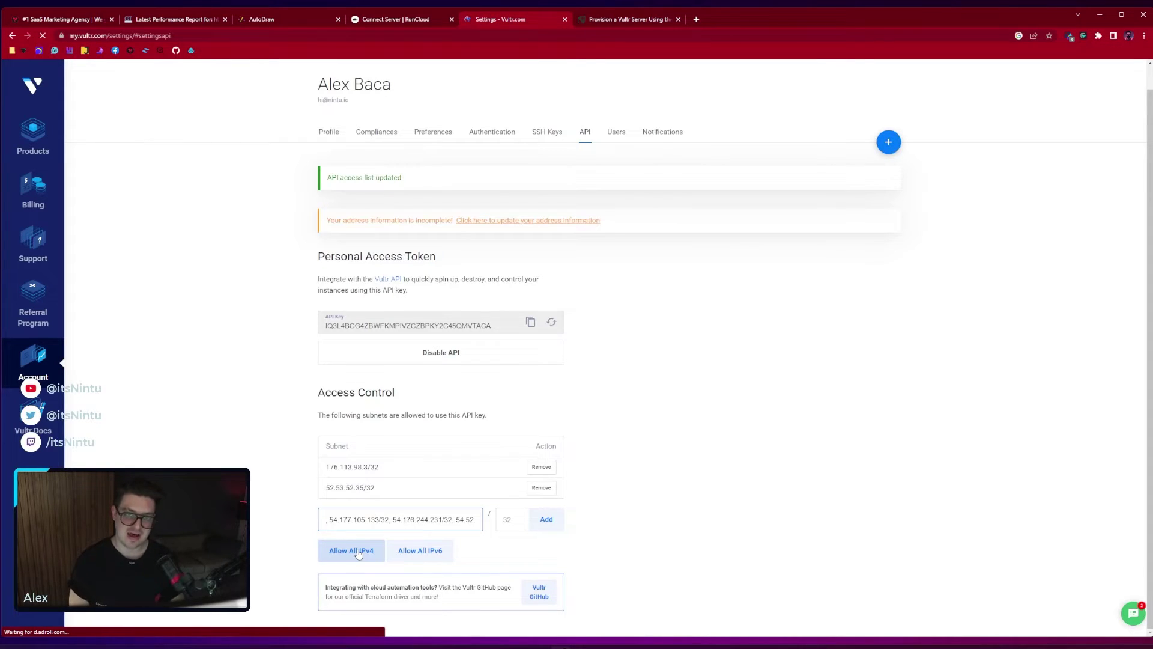
pyautogui.click(358, 553)
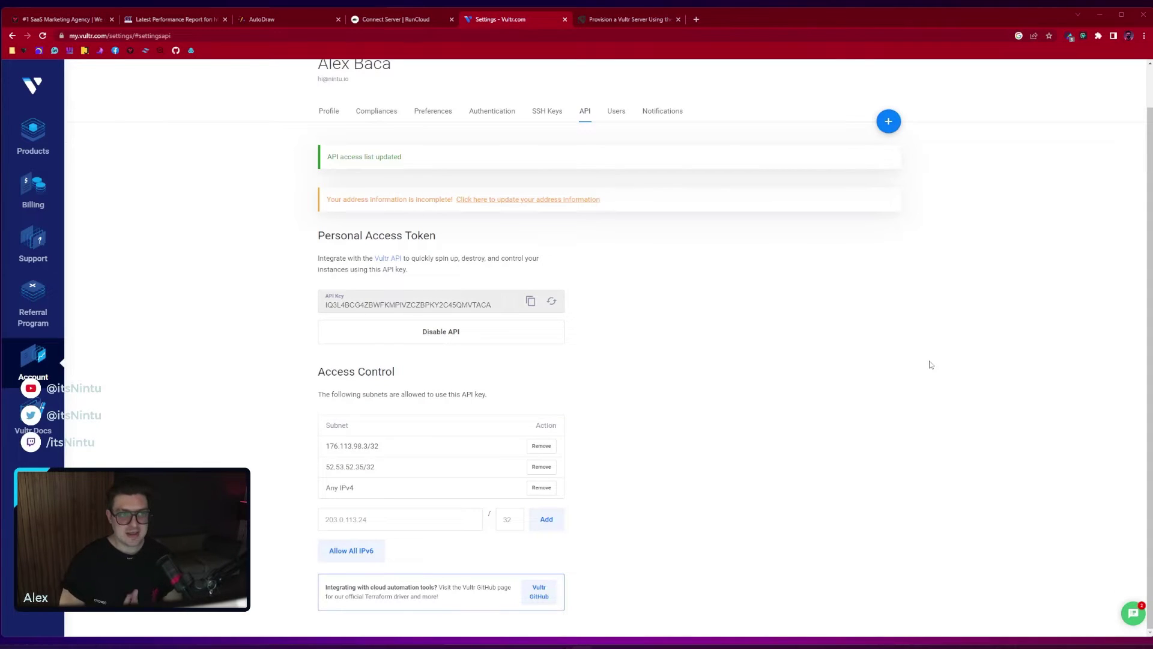
pyautogui.click(399, 20)
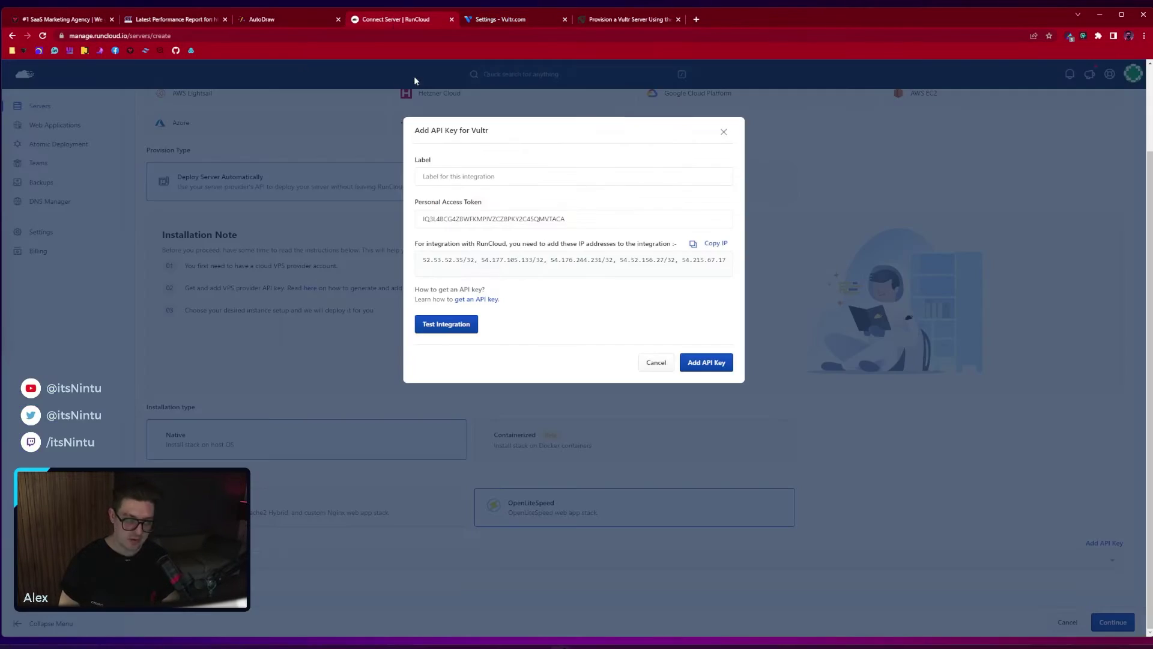
# Test the Vultr integration, try adding the API key, and close the Add API Key dialog
pyautogui.click(442, 327)
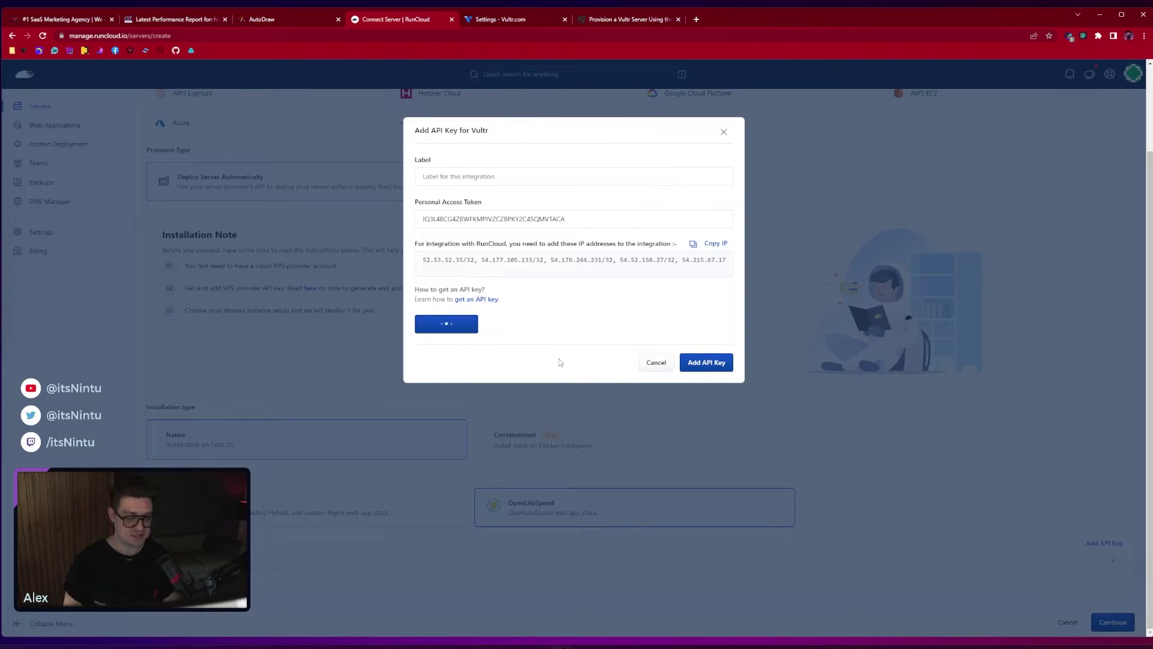
pyautogui.moveTo(975, 109); pyautogui.dragTo(1116, 124)
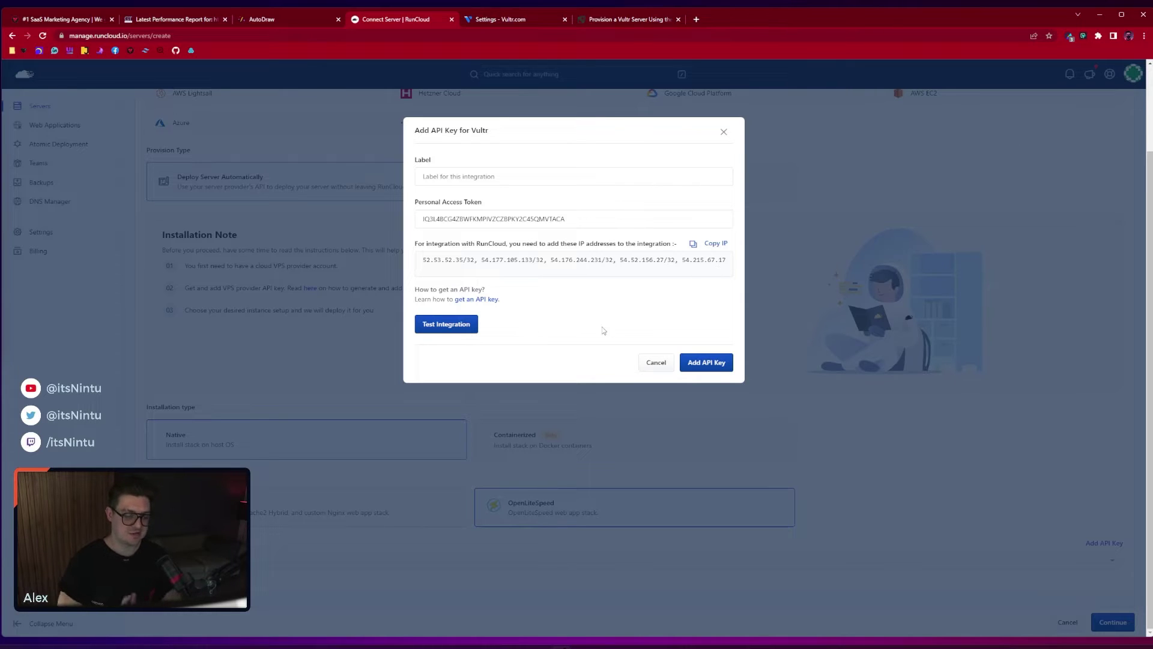
pyautogui.click(706, 364)
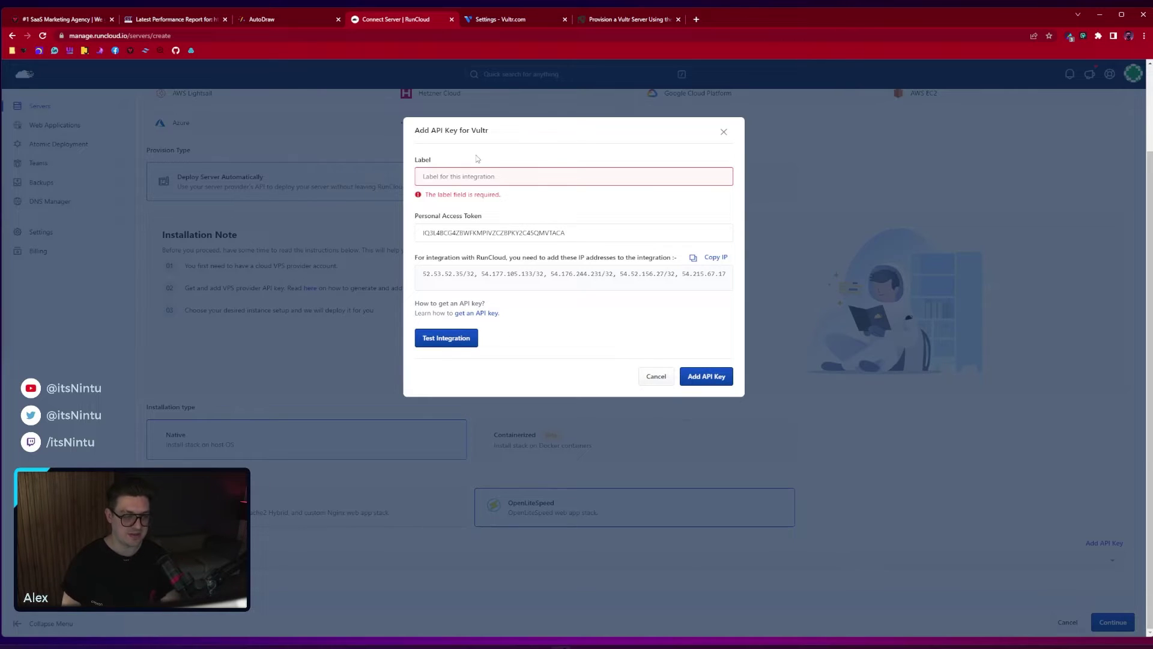
pyautogui.click(962, 455)
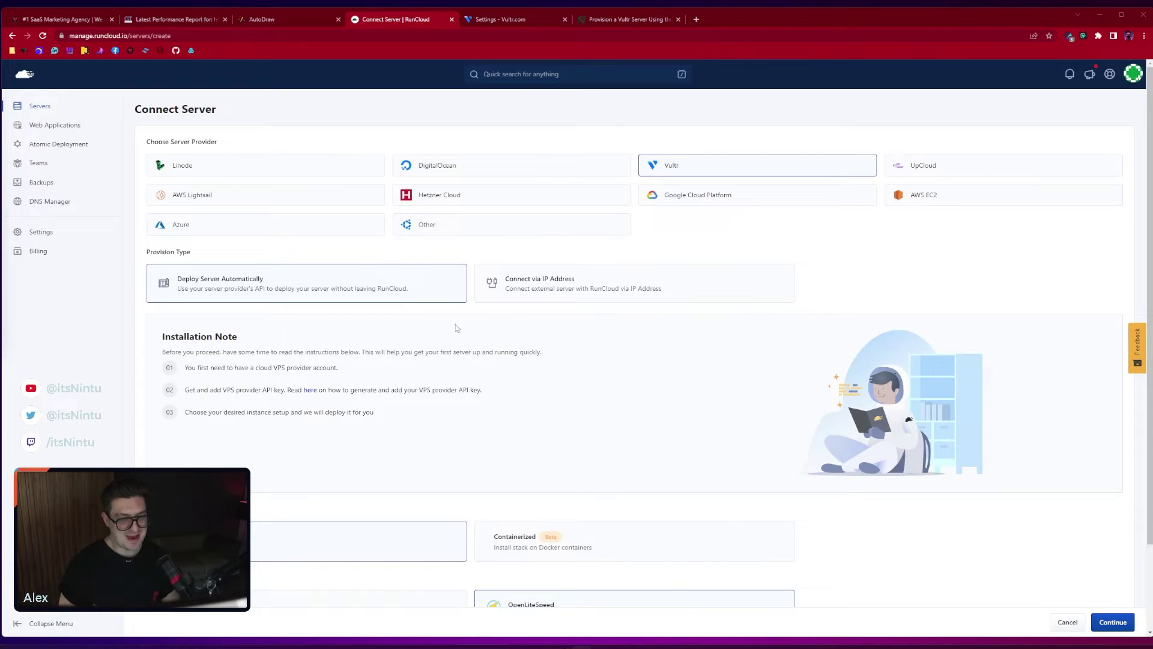
# Check the saved API key list, then continue to the Vultr Build Server page
pyautogui.scroll(-2, 475, 241)
pyautogui.scroll(2, 474, 240)
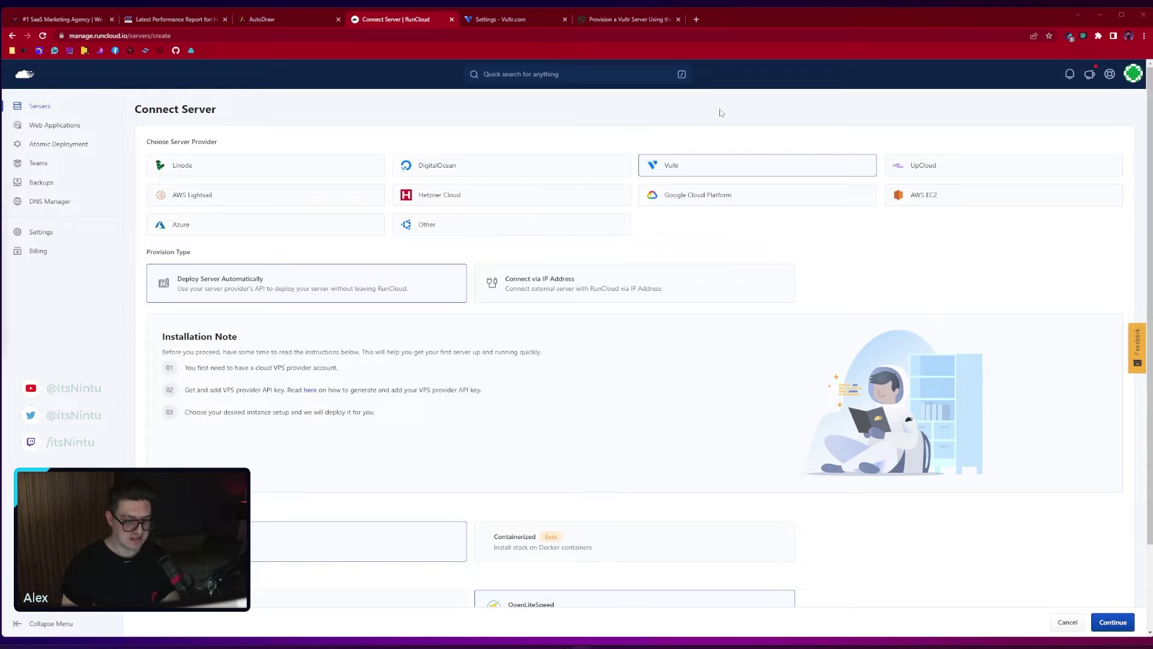
pyautogui.scroll(-2, 343, 311)
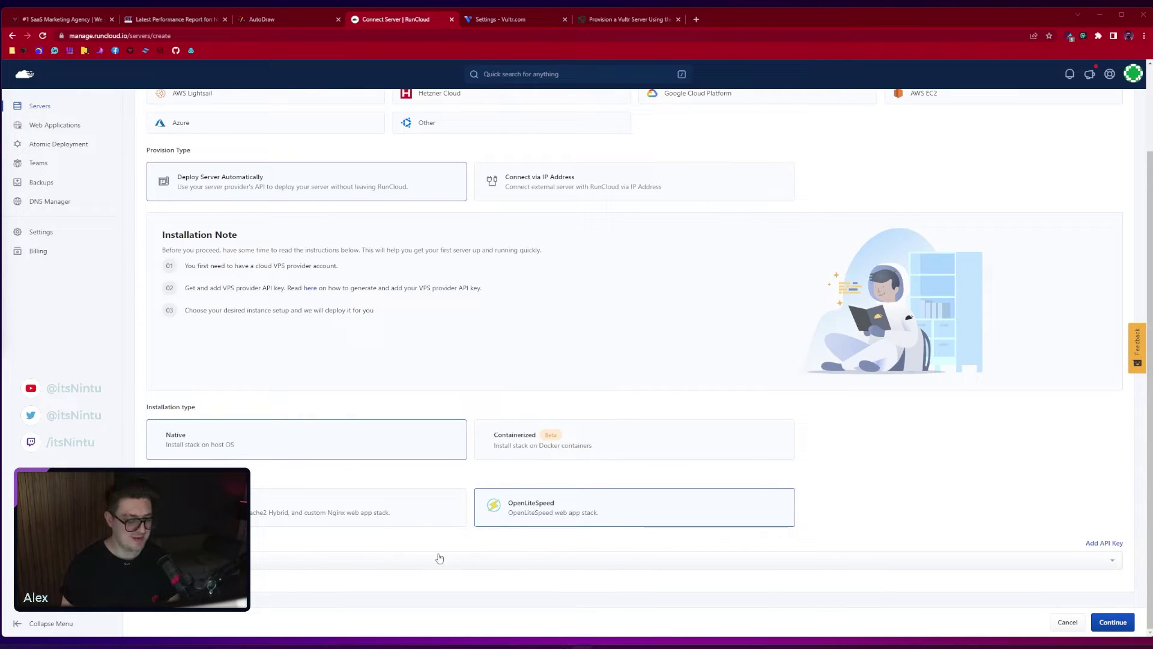
pyautogui.click(364, 562)
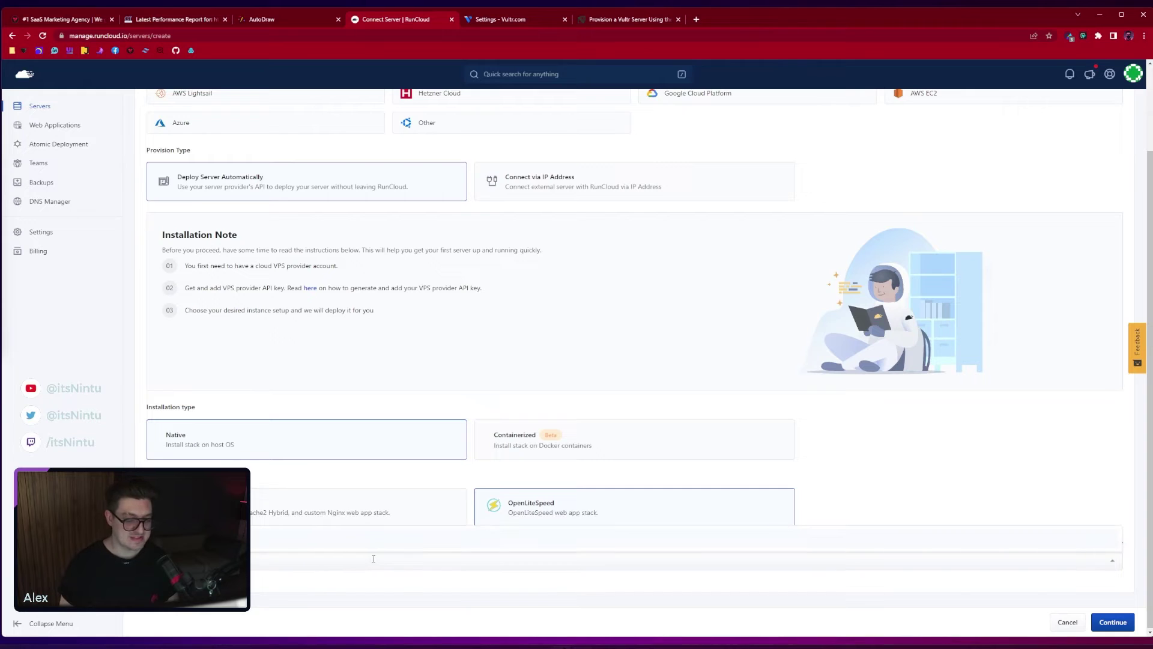
pyautogui.click(309, 547)
pyautogui.click(1108, 628)
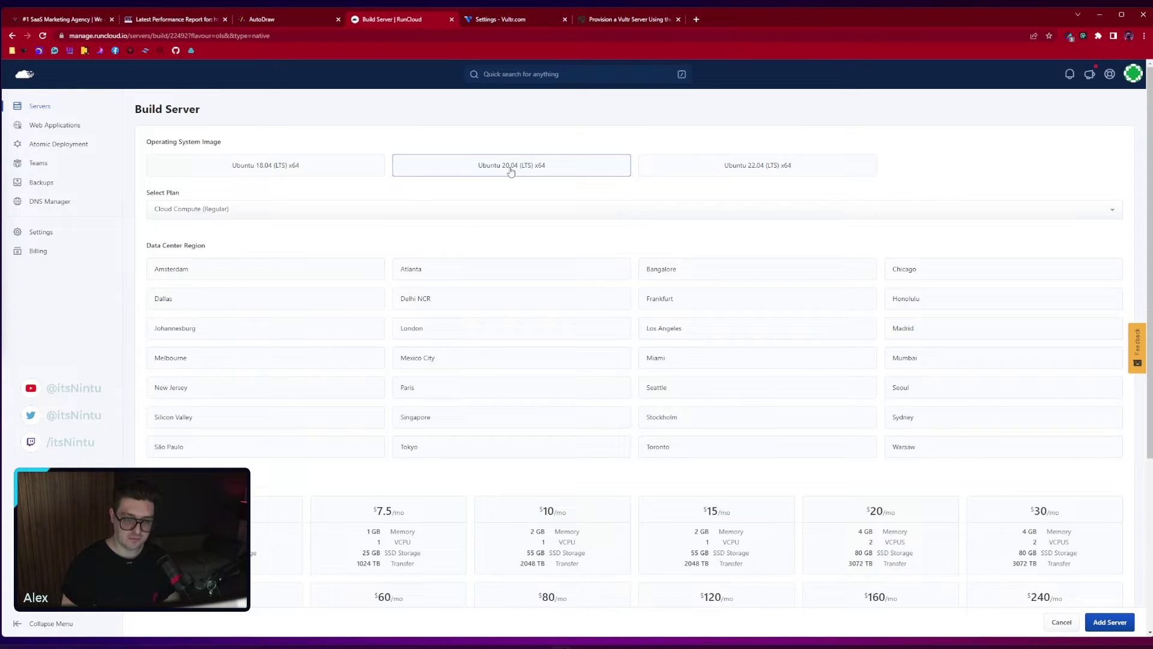
# Pick Cloud Compute (High Frequency) from the Select Plan list for the Ubuntu 20.04 server
pyautogui.click(234, 215)
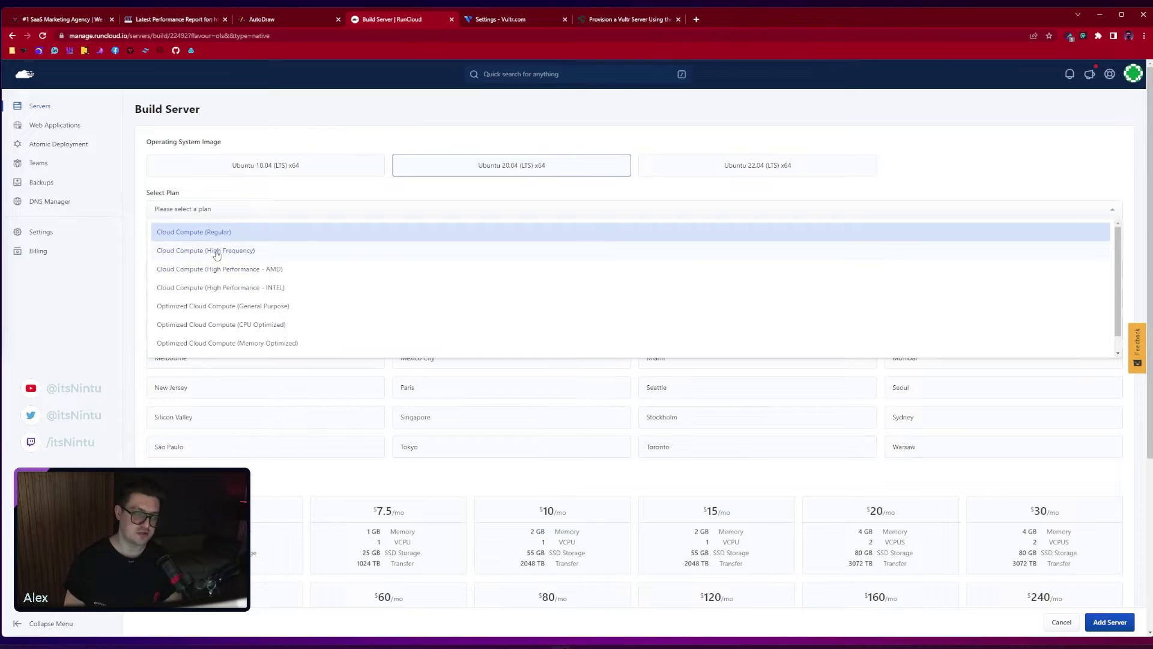
pyautogui.click(217, 254)
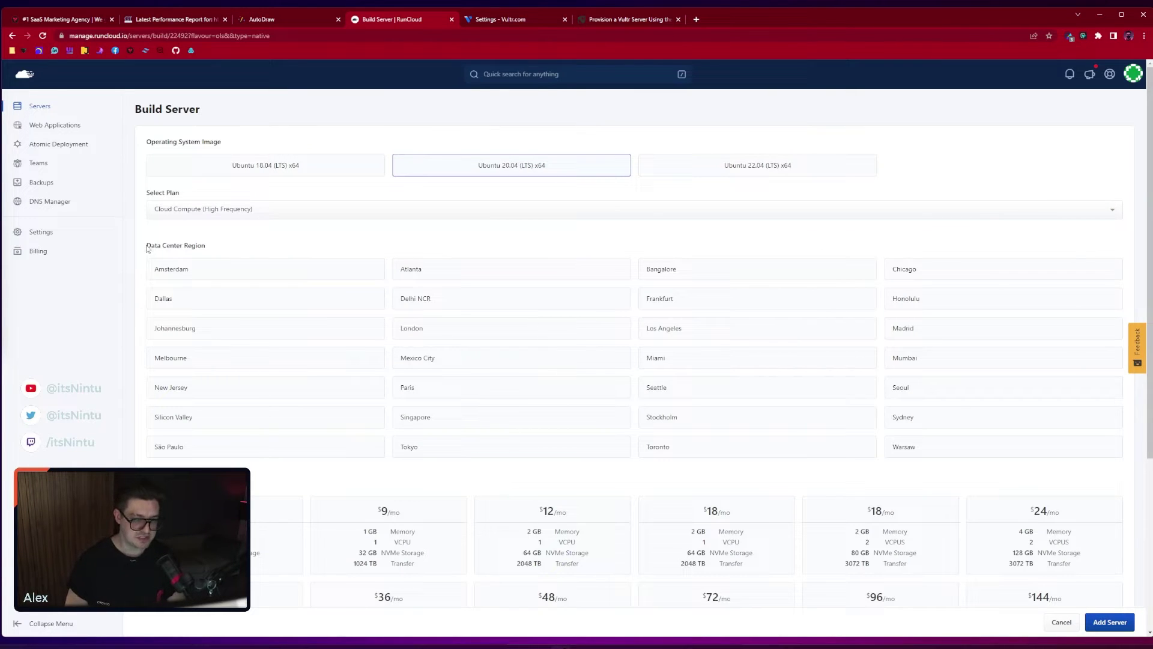
pyautogui.moveTo(147, 248); pyautogui.dragTo(212, 249)
pyautogui.click(222, 253)
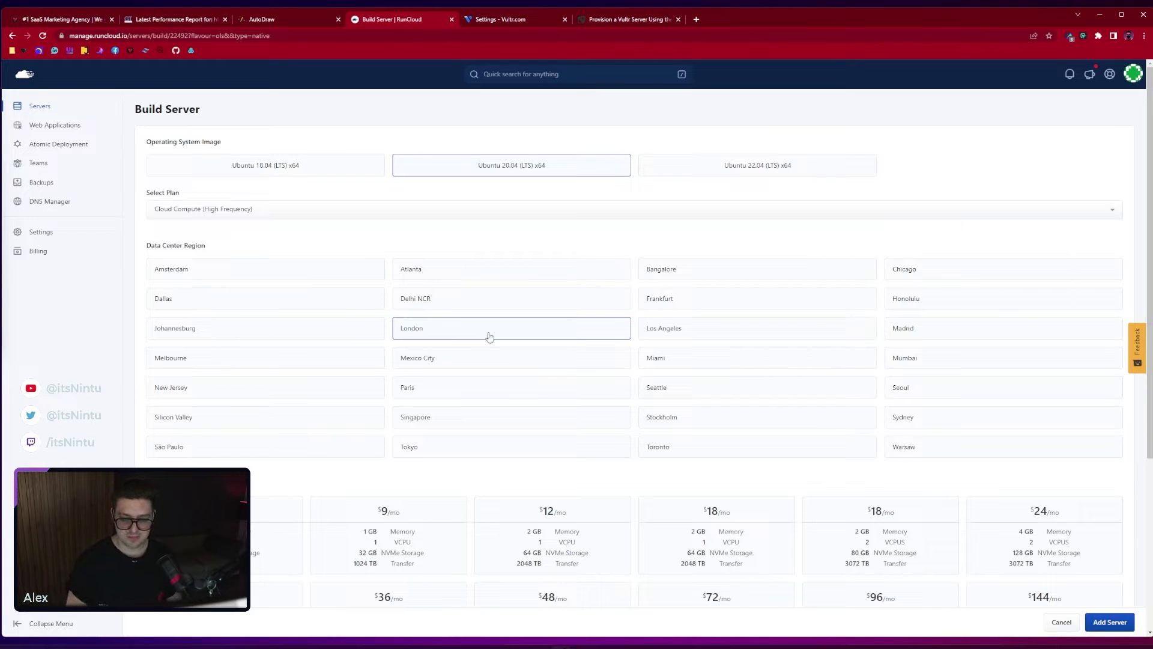
# Choose Silicon Valley and the $18/mo 2-vCPU instance, name the server 't', and add it
pyautogui.click(323, 417)
pyautogui.scroll(-3, 322, 417)
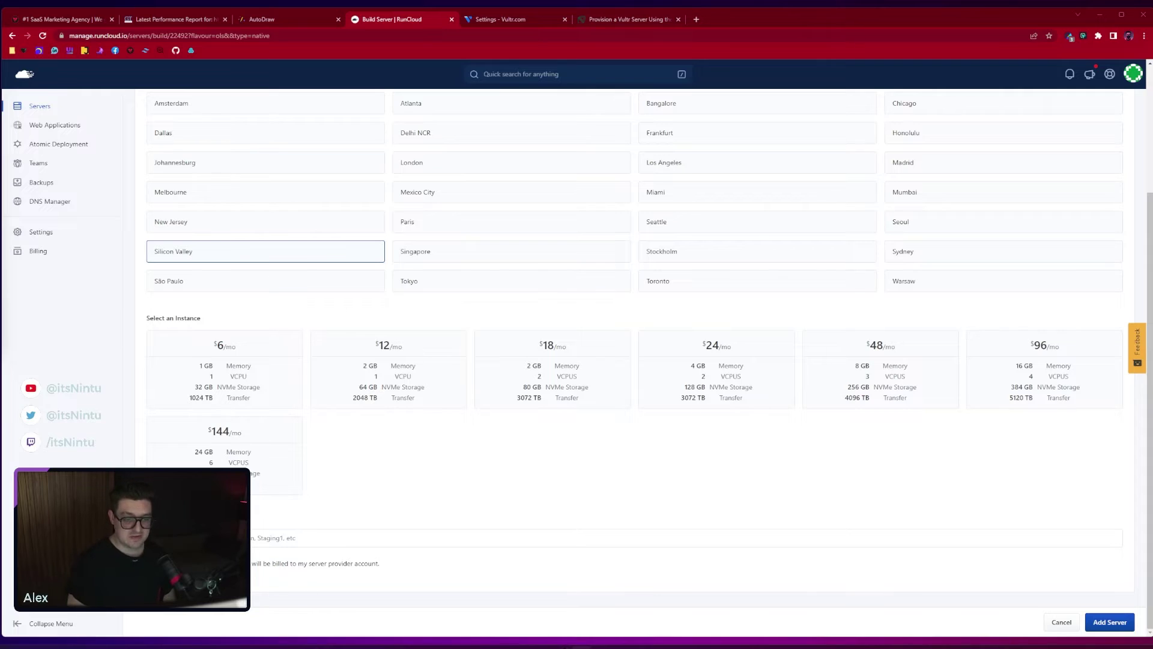
pyautogui.click(537, 373)
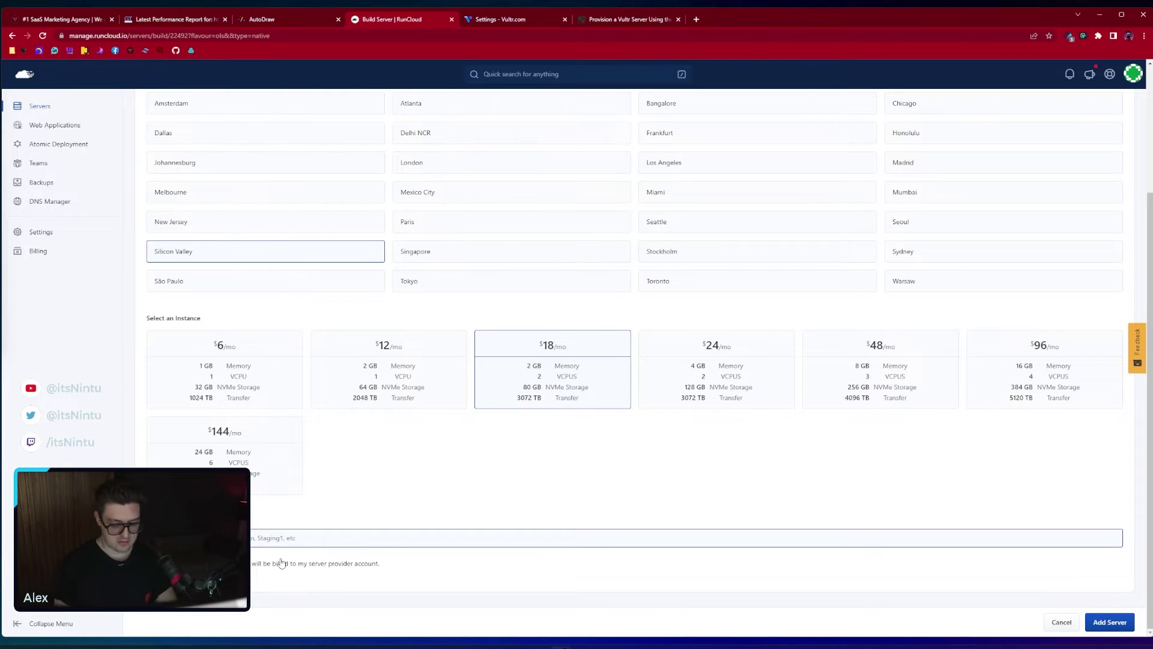
pyautogui.write('t')
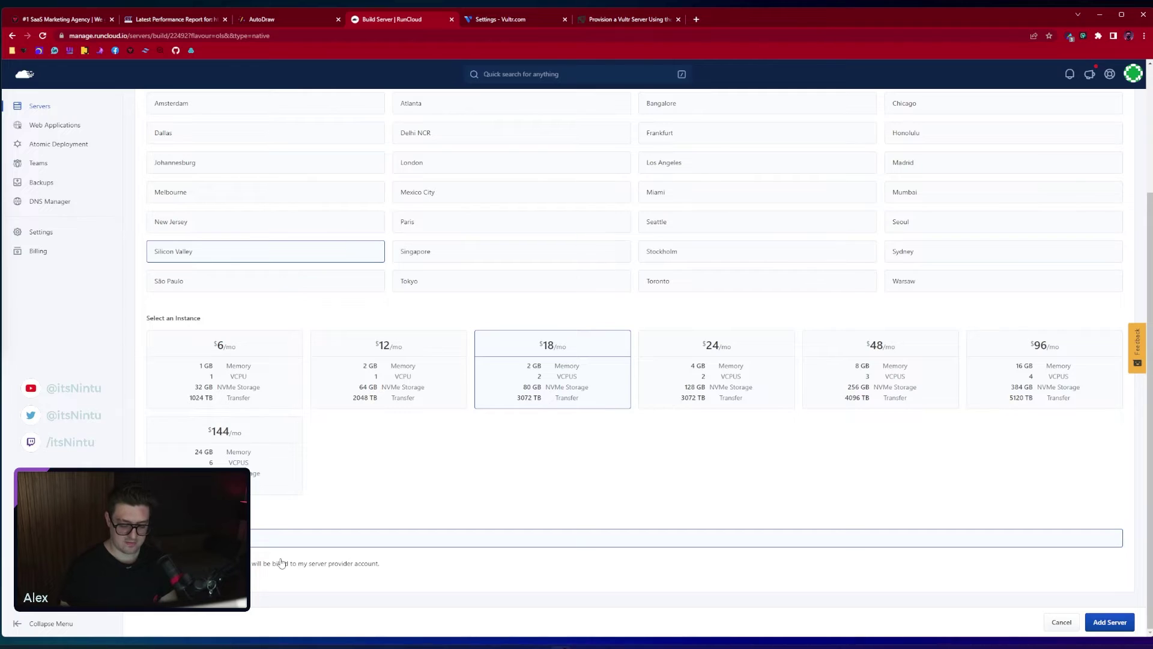
pyautogui.click(1105, 622)
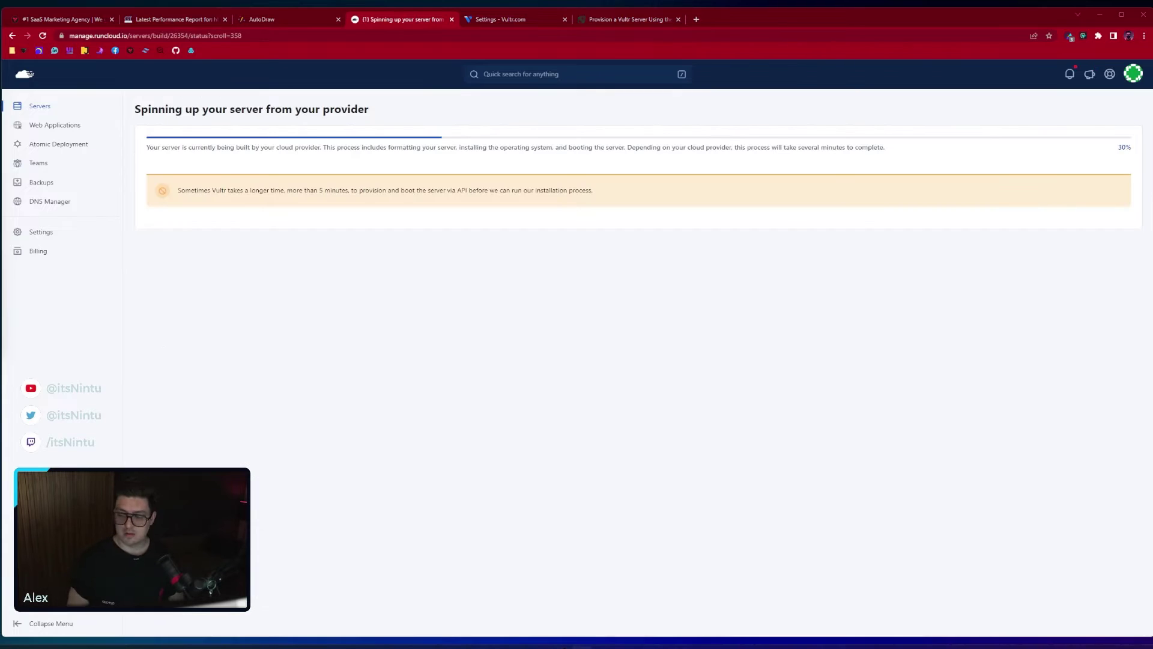
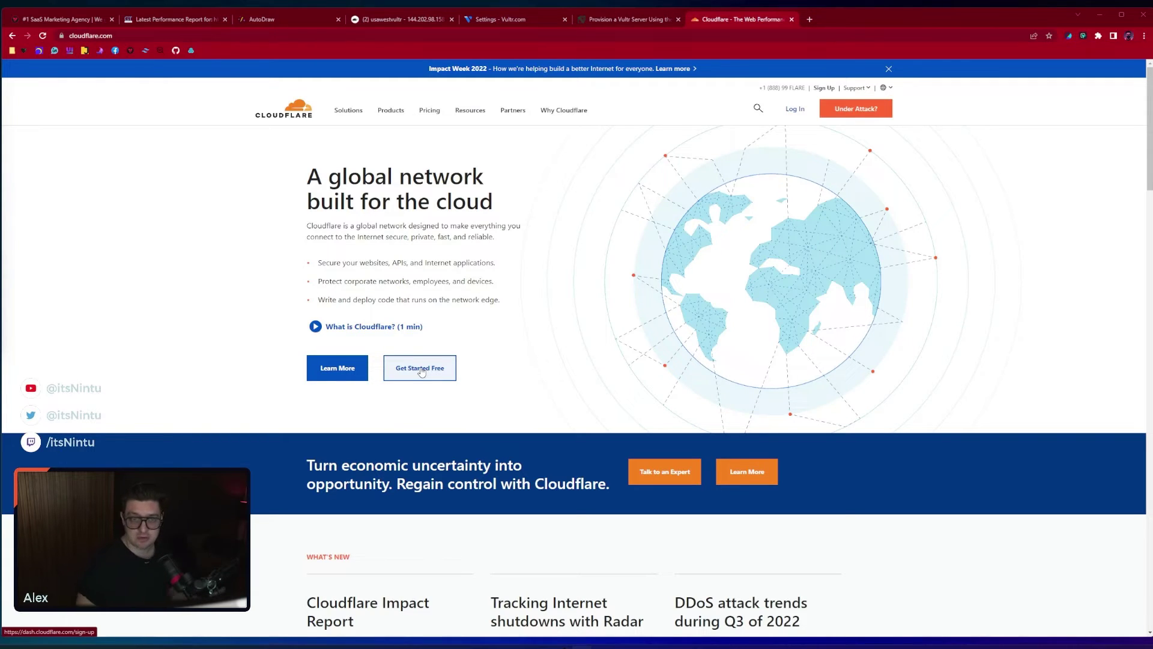
# Log in to Cloudflare and add thecollective.so as a new site
pyautogui.click(793, 113)
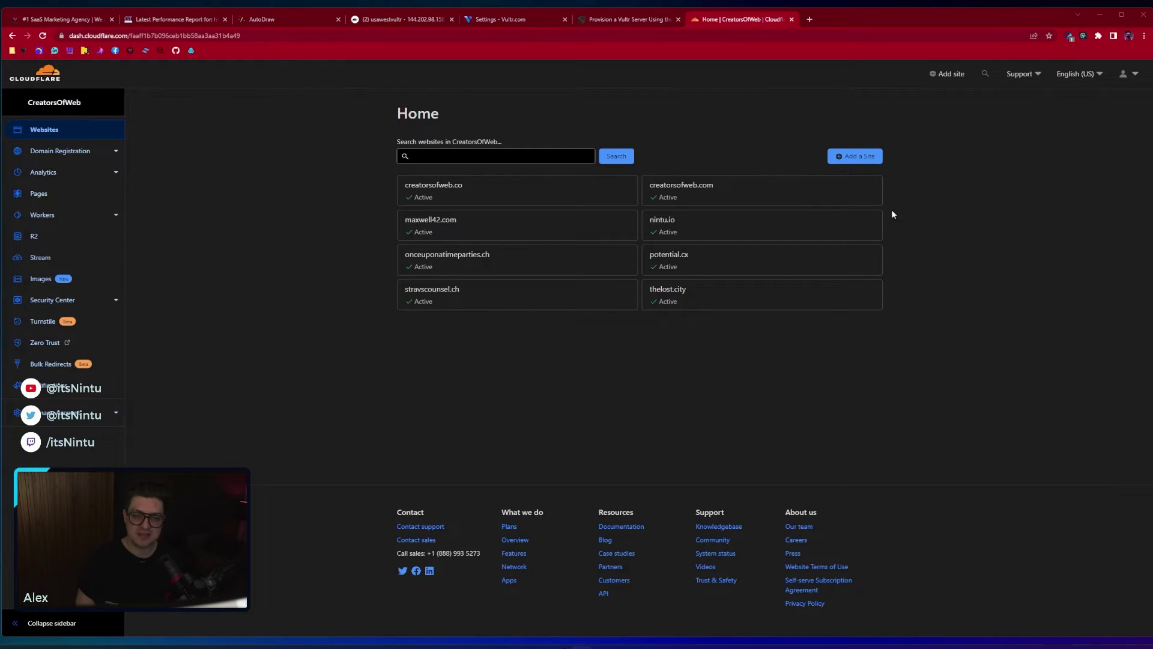
pyautogui.click(859, 162)
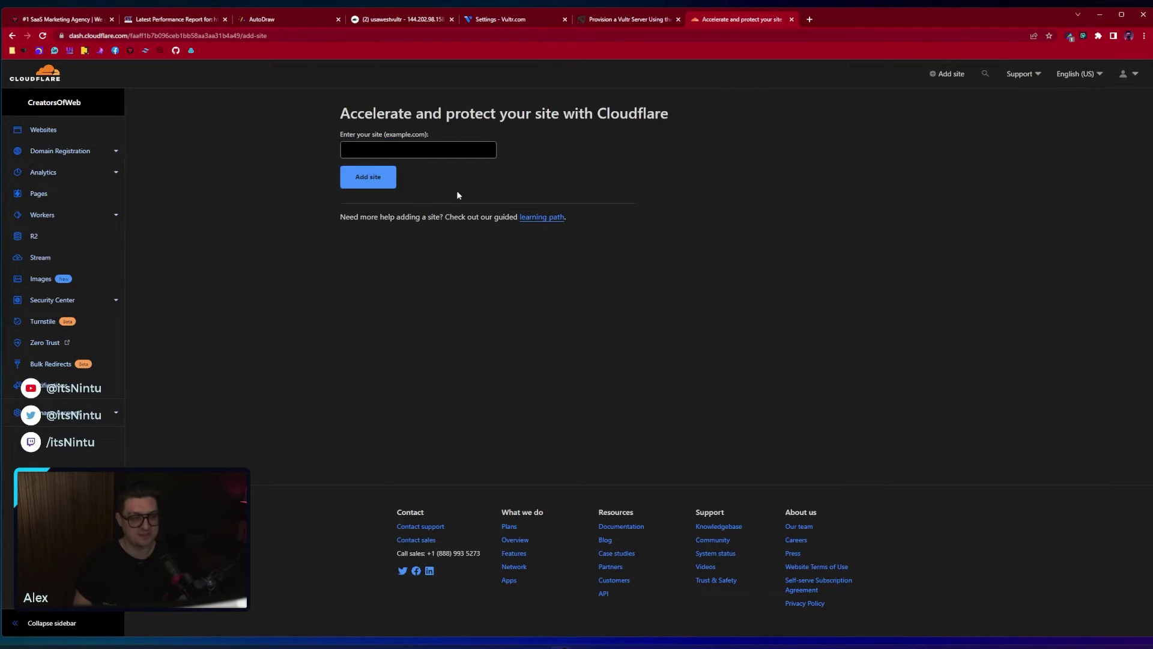
pyautogui.click(397, 149)
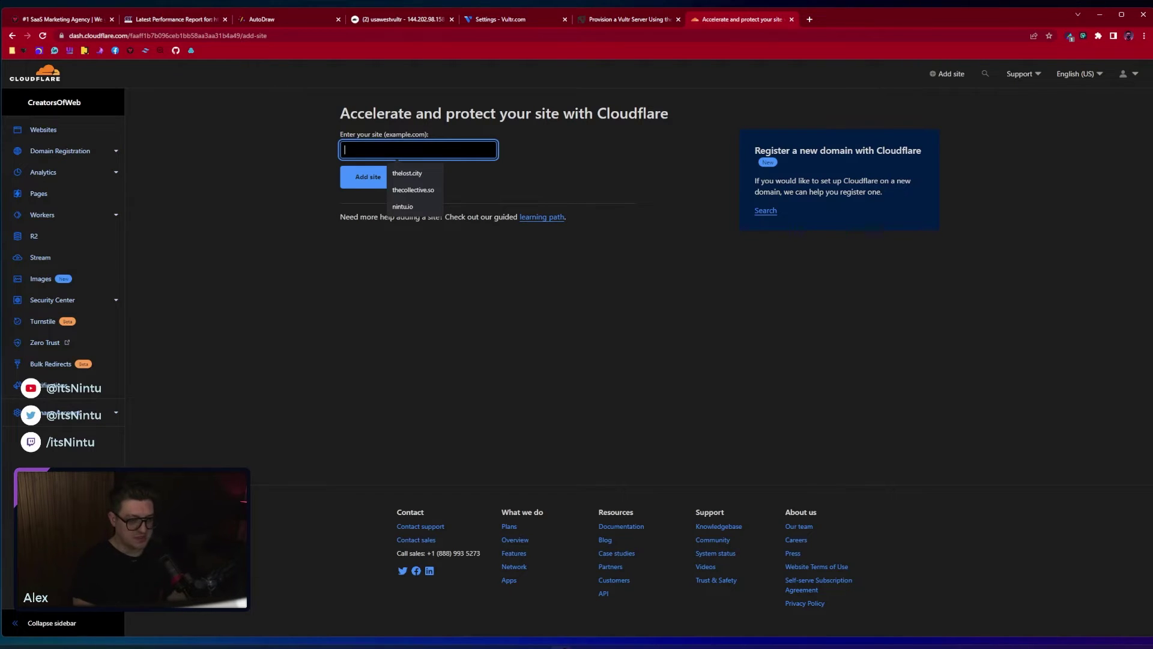
pyautogui.write('th')
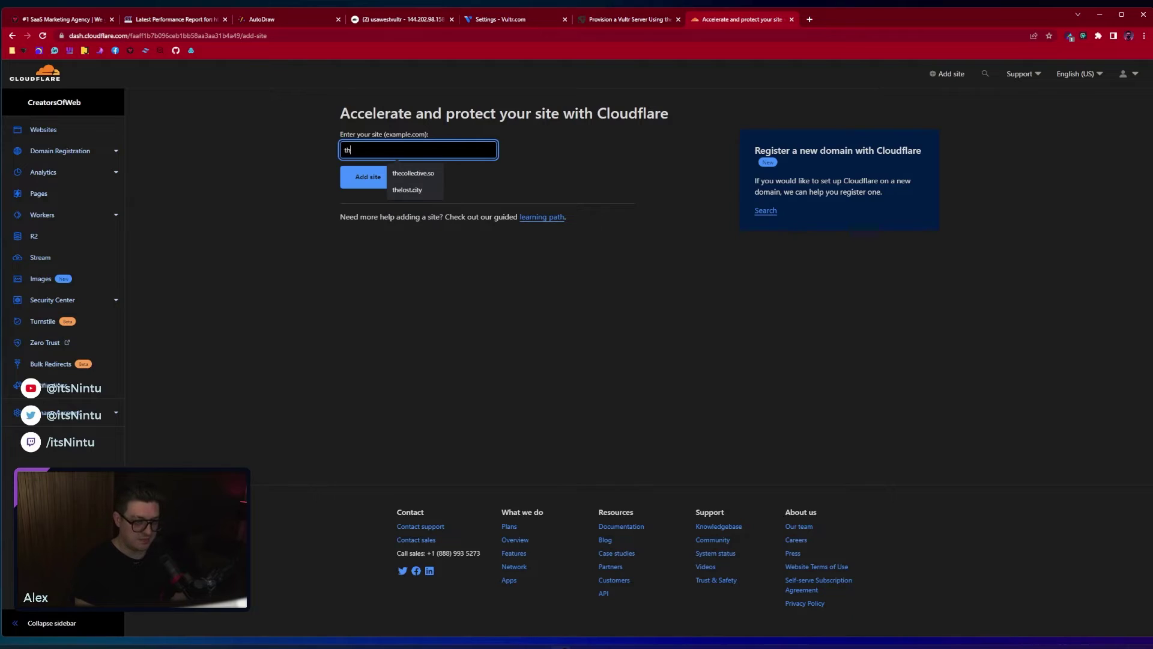
pyautogui.write('ecollective.so')
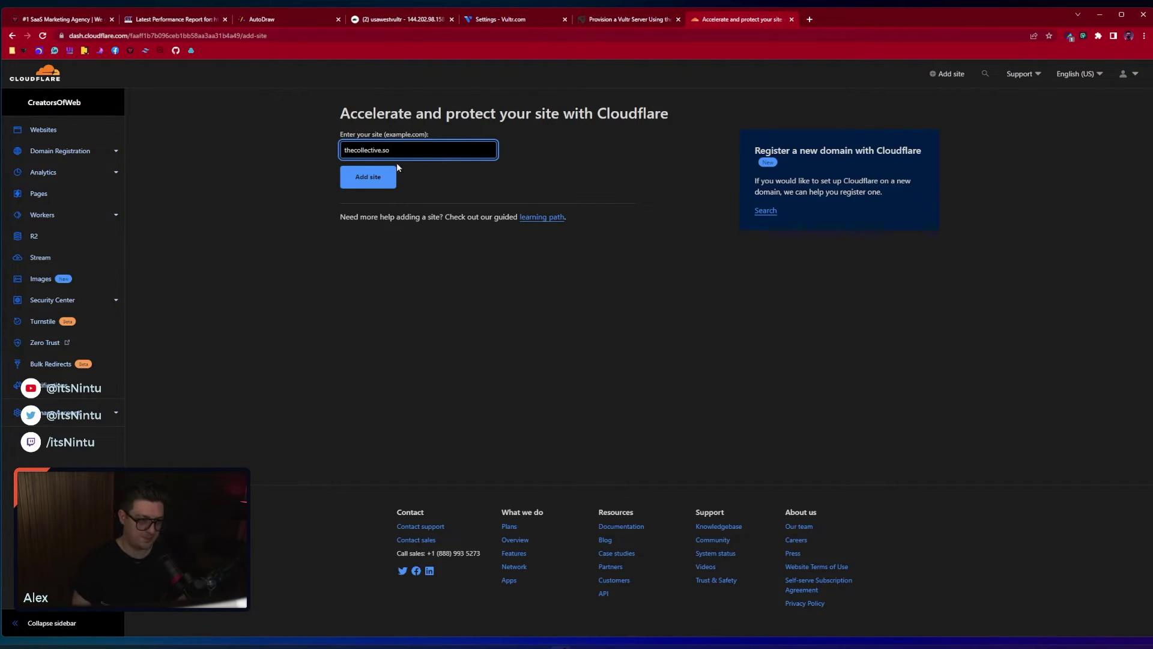
pyautogui.click(394, 172)
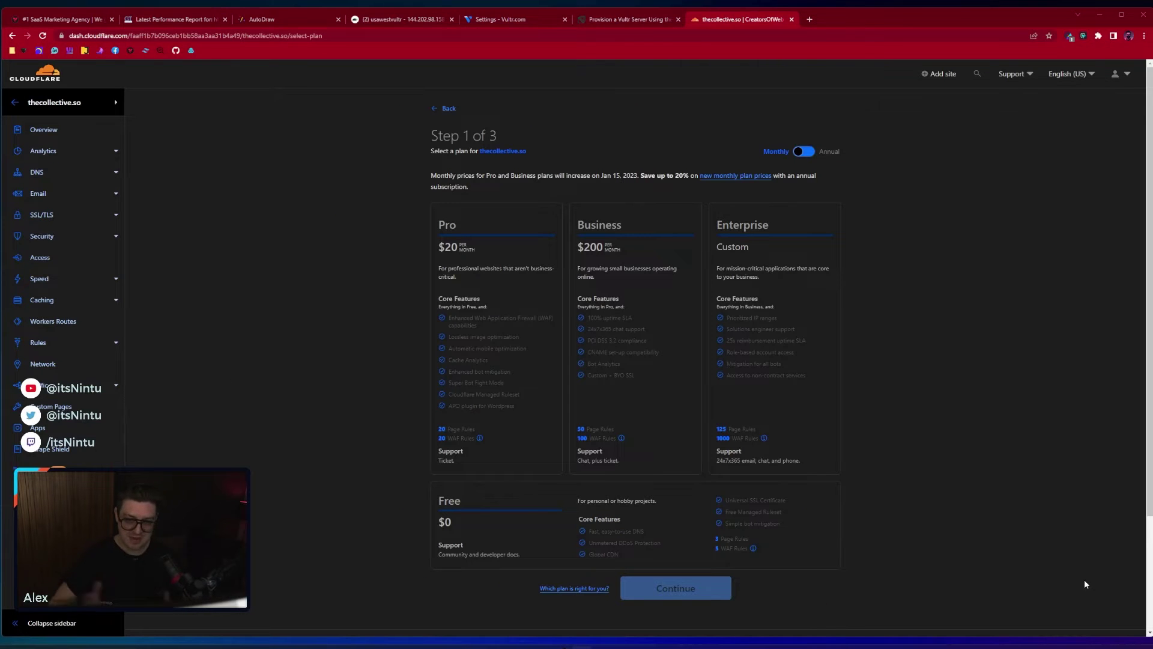
# Select the Free plan for thecollective.so and continue to the DNS review
pyautogui.scroll(-3, 867, 401)
pyautogui.scroll(2, 863, 421)
pyautogui.scroll(-1, 862, 421)
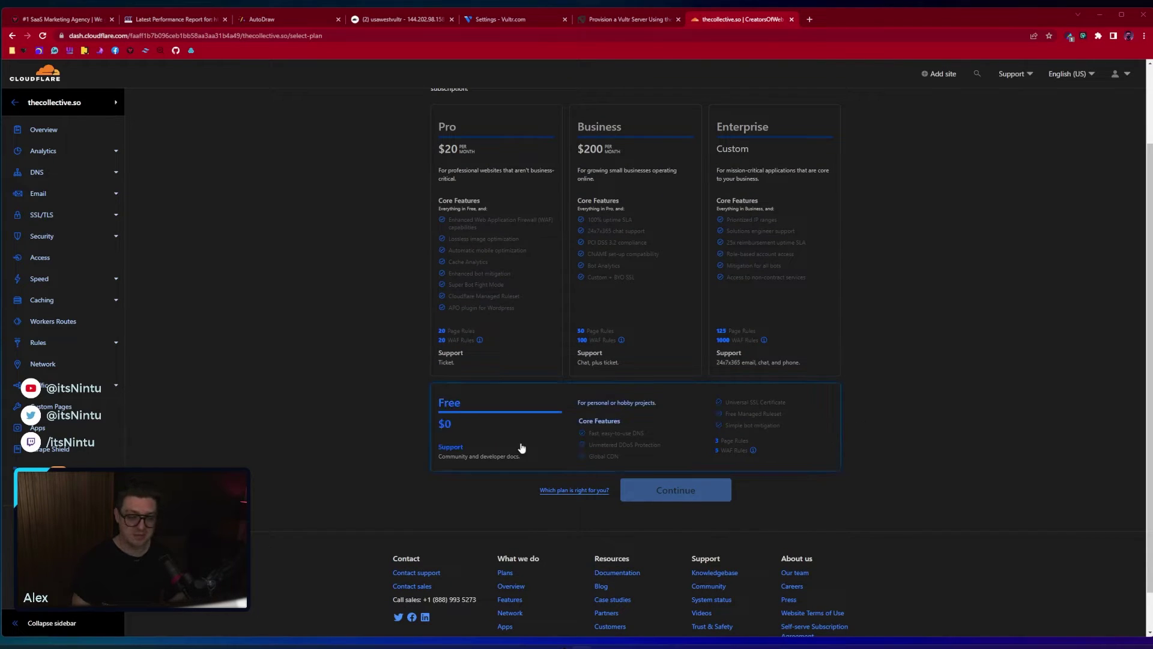
pyautogui.click(480, 426)
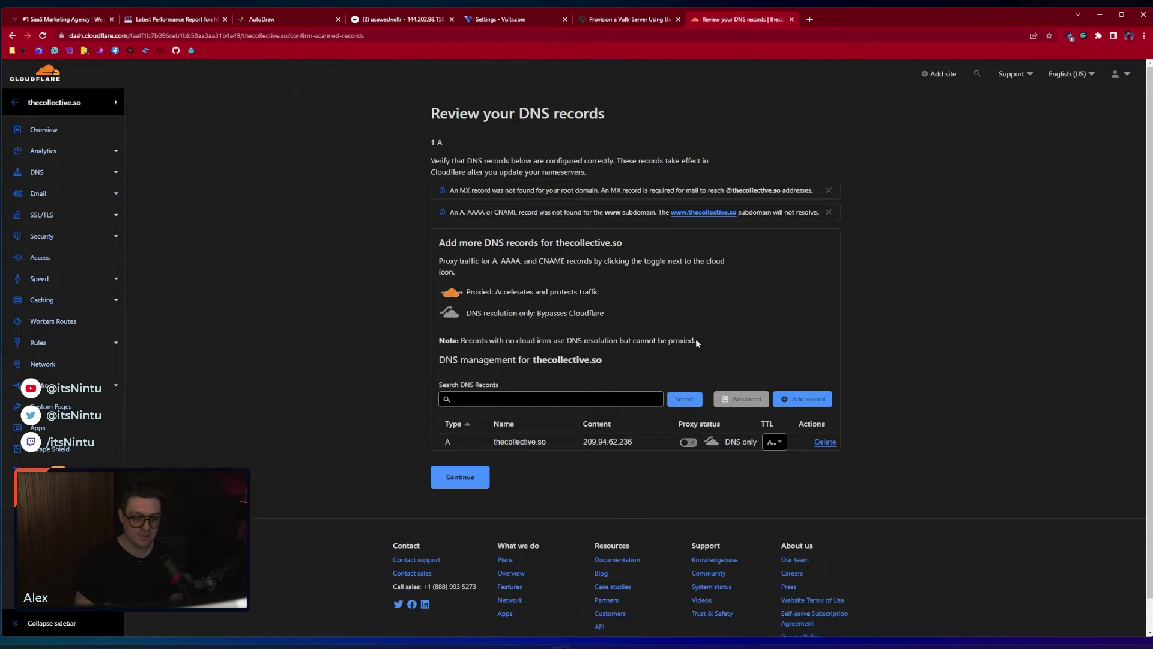
# Accept the scanned DNS records, then start entering namecheap.com in a new browser tab
pyautogui.click(468, 476)
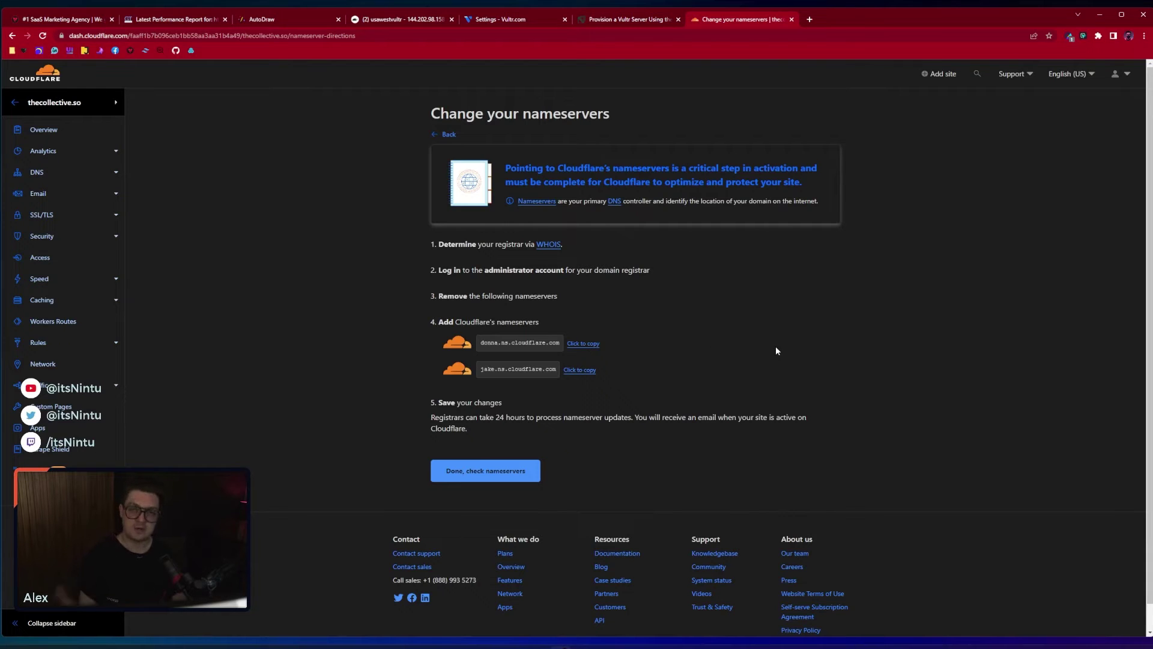
pyautogui.click(809, 19)
pyautogui.write('namecheap.com')
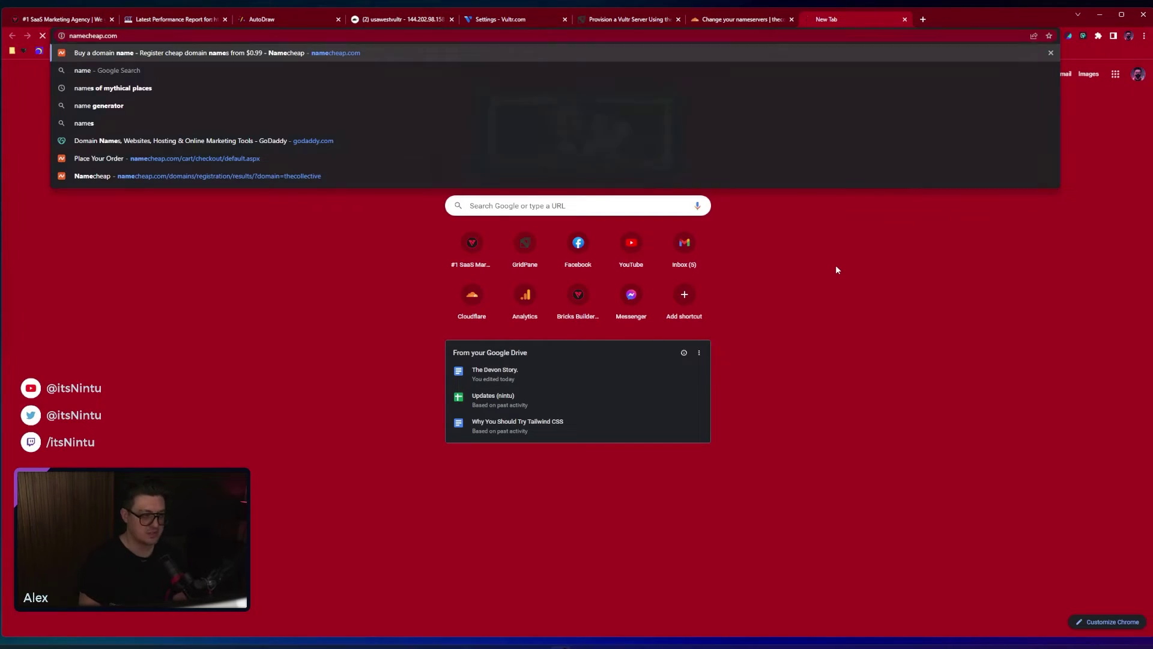
# On Namecheap, open thecollective.so's domain settings and set nameservers to Custom DNS
pyautogui.press('Return')
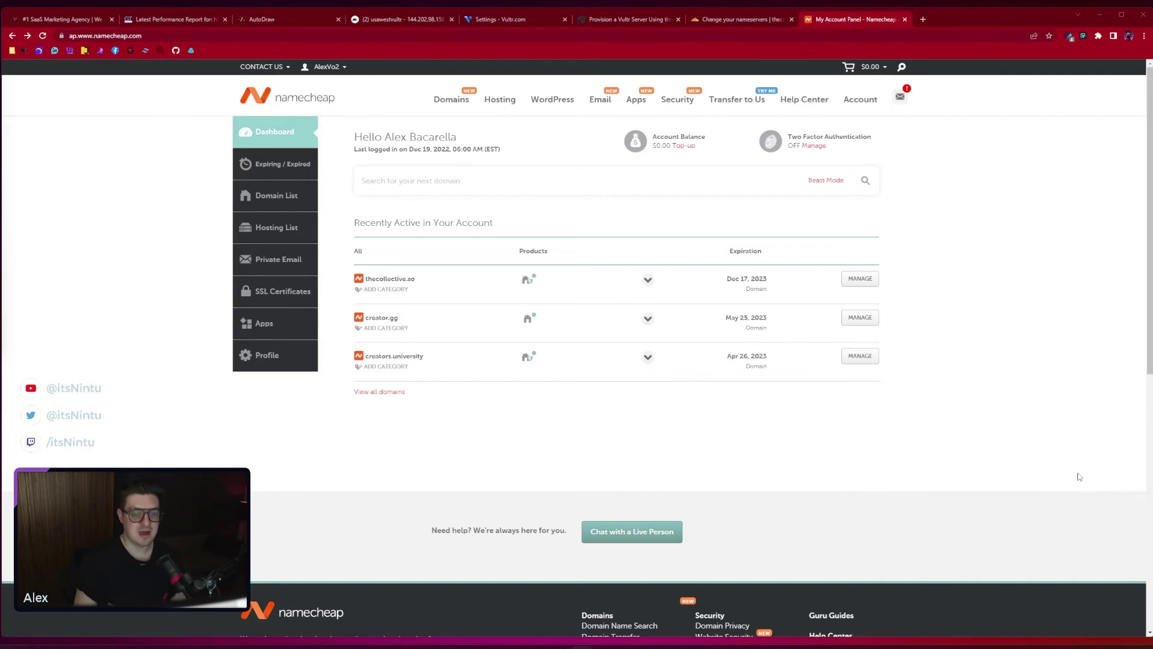
pyautogui.moveTo(429, 286); pyautogui.dragTo(363, 279)
pyautogui.click(867, 278)
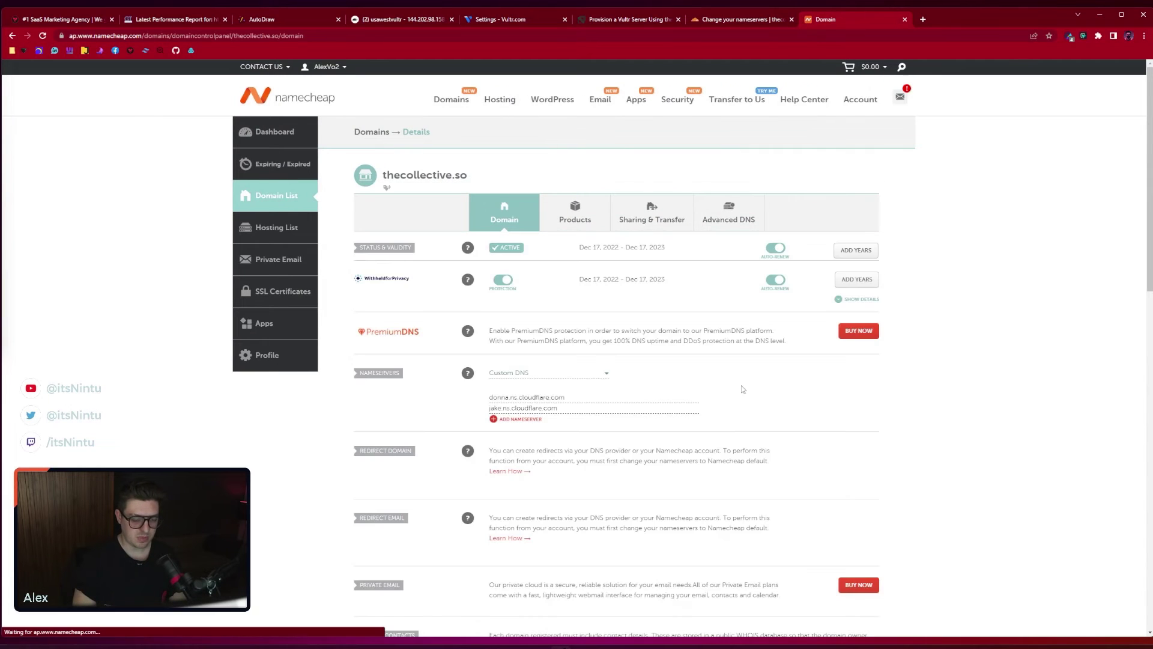
pyautogui.scroll(-1, 564, 349)
pyautogui.moveTo(360, 326); pyautogui.dragTo(404, 327)
pyautogui.click(588, 333)
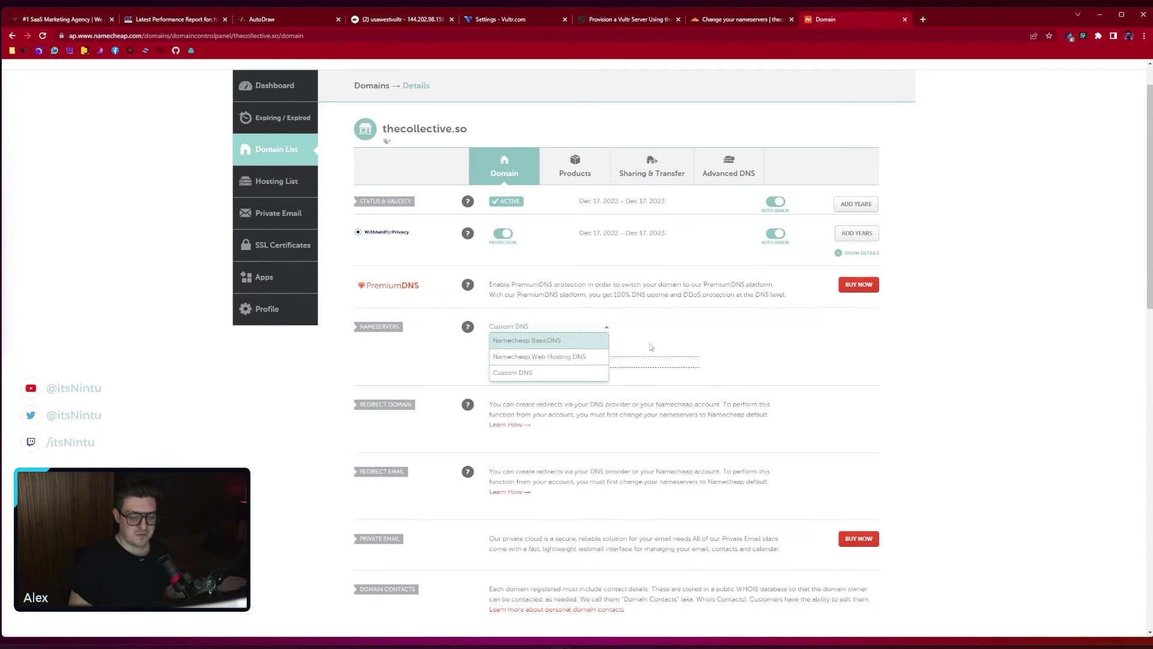
pyautogui.click(564, 328)
pyautogui.click(563, 329)
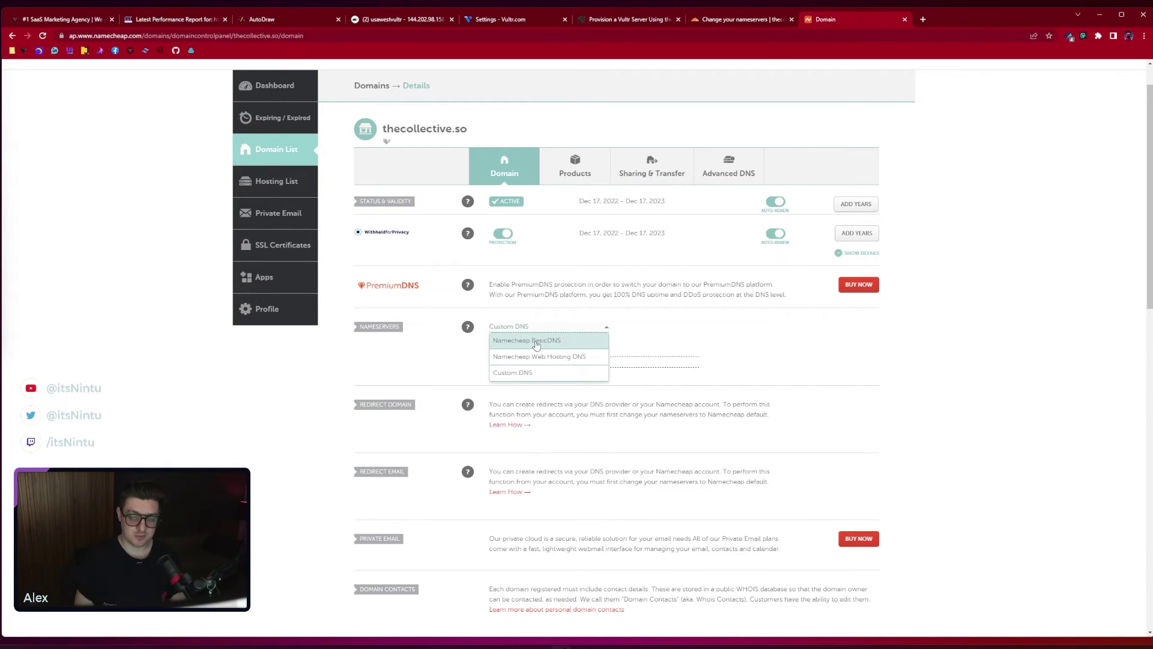
pyautogui.click(532, 374)
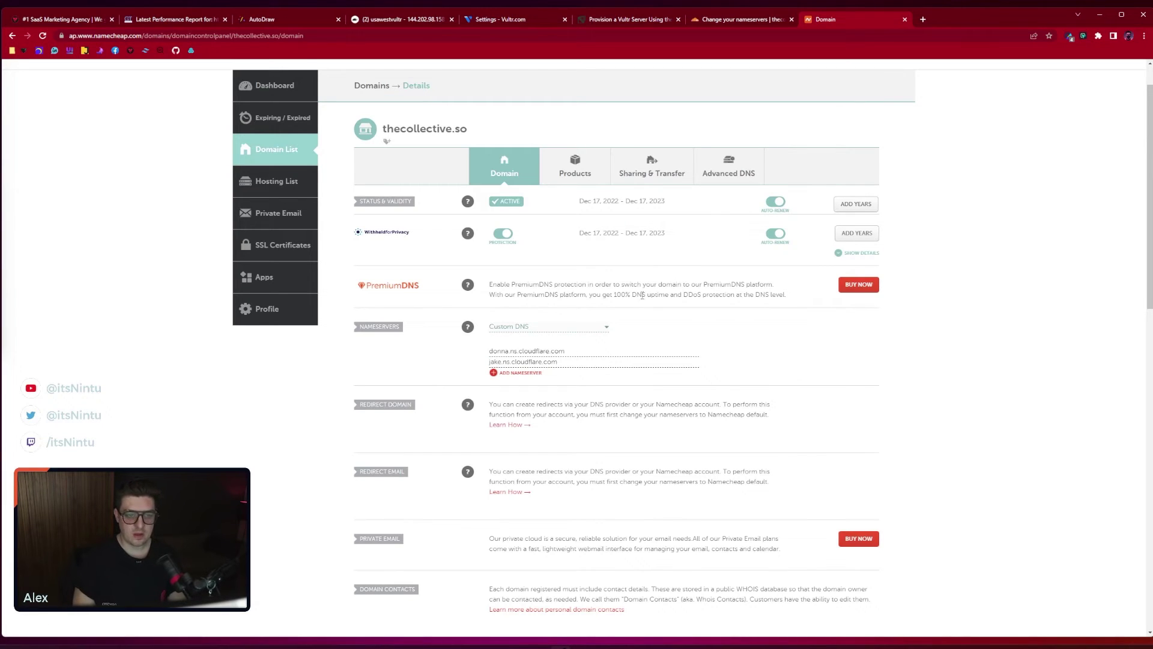
# Replace the first nameserver with Cloudflare's donna.ns.cloudflare.com
pyautogui.moveTo(569, 351); pyautogui.dragTo(476, 347)
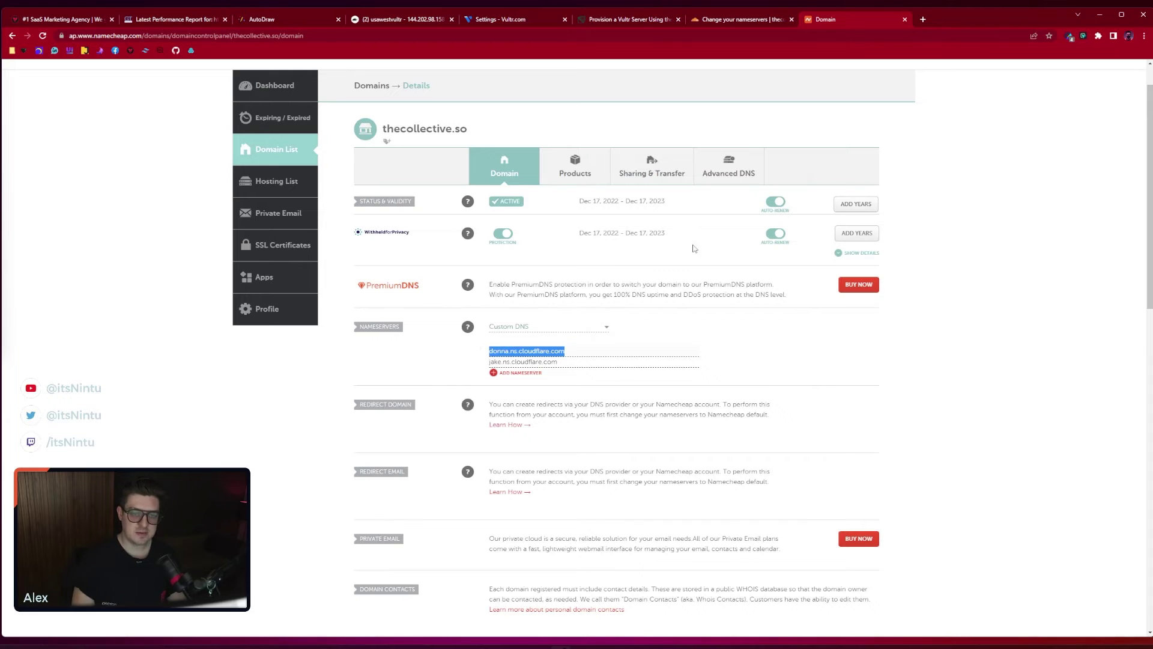
pyautogui.click(730, 23)
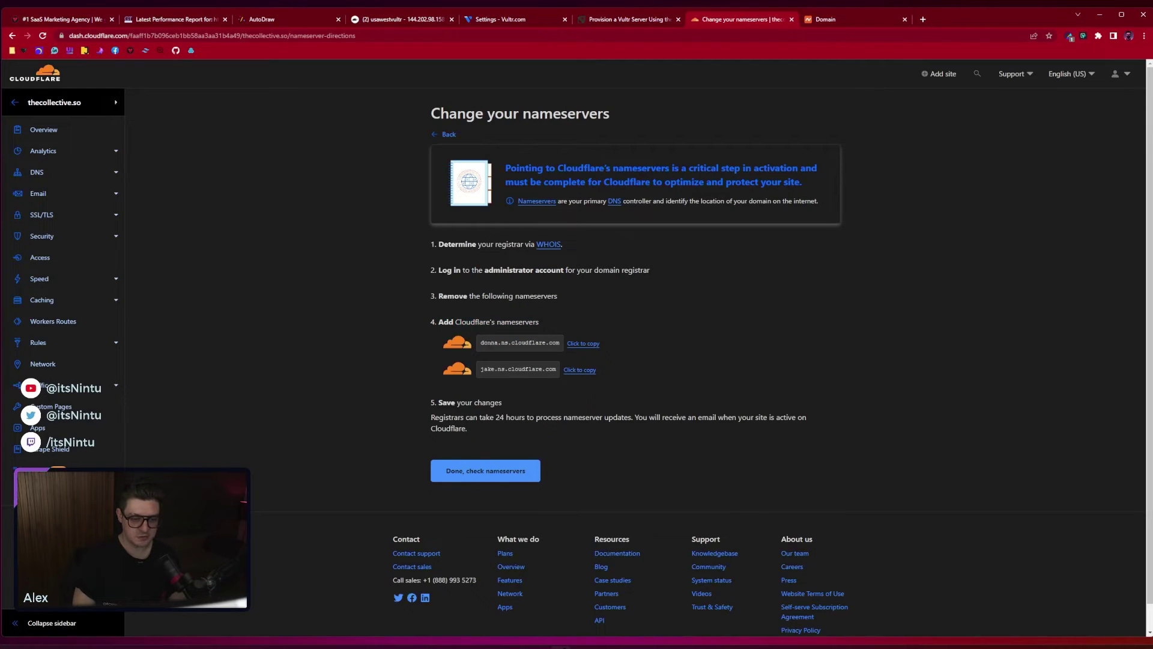
pyautogui.click(584, 346)
pyautogui.hotkey('ctrl', 'Tab')
pyautogui.hotkey('ctrl', 'v')
pyautogui.moveTo(568, 352); pyautogui.dragTo(489, 351)
pyautogui.click(567, 352)
# Enter jake.ns.cloudflare.com as the second nameserver, then have Cloudflare check the nameservers
pyautogui.click(722, 23)
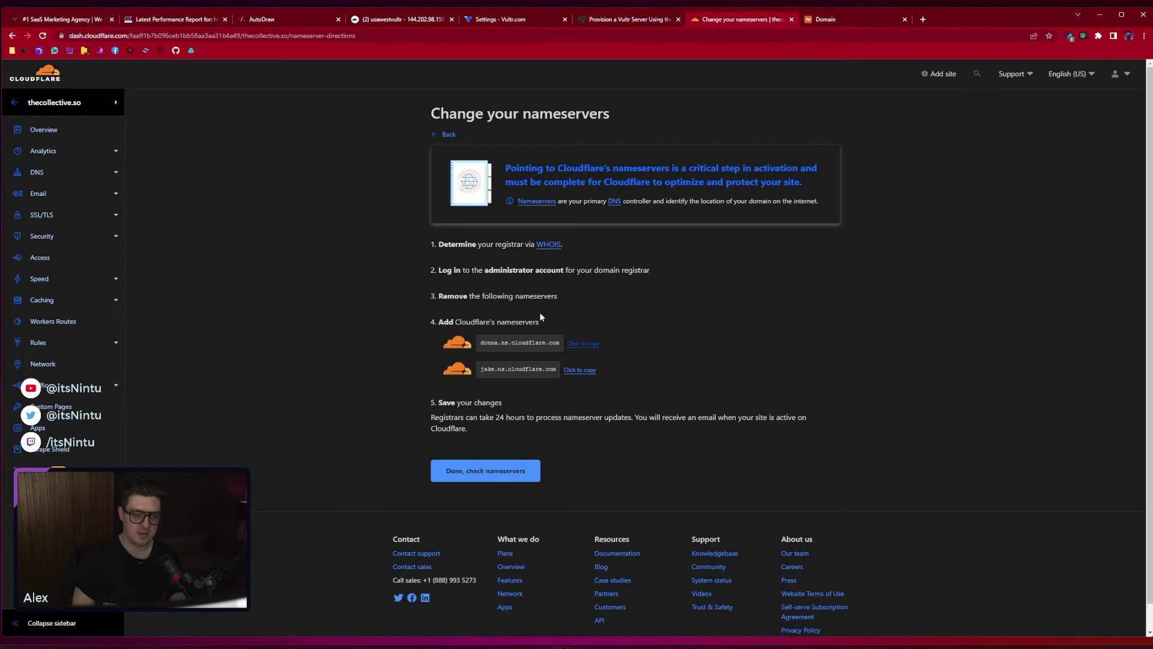
pyautogui.click(570, 370)
pyautogui.click(820, 20)
pyautogui.moveTo(559, 362); pyautogui.dragTo(488, 362)
pyautogui.click(558, 361)
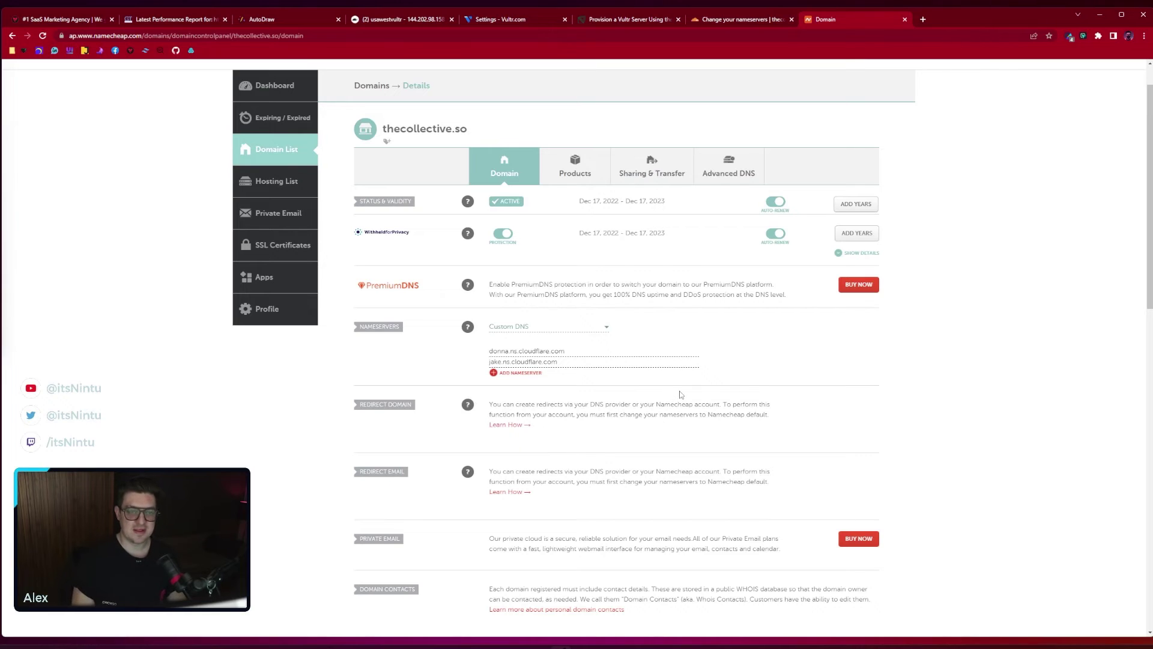
pyautogui.hotkey('ctrl', 'shift', 'Tab')
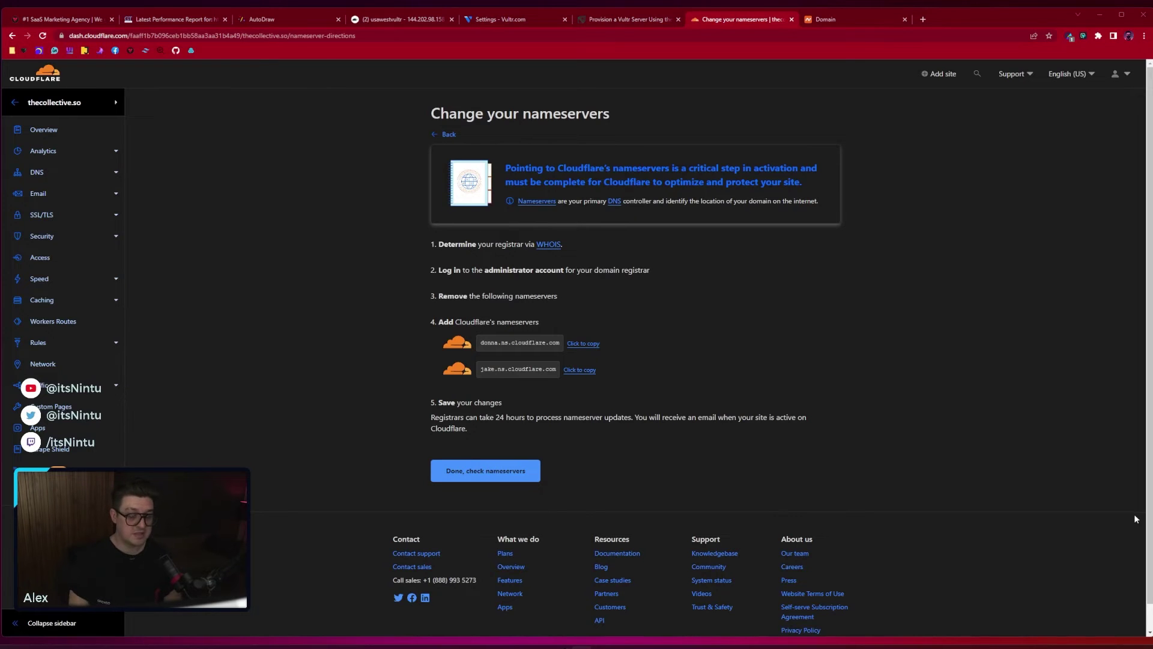
pyautogui.click(470, 472)
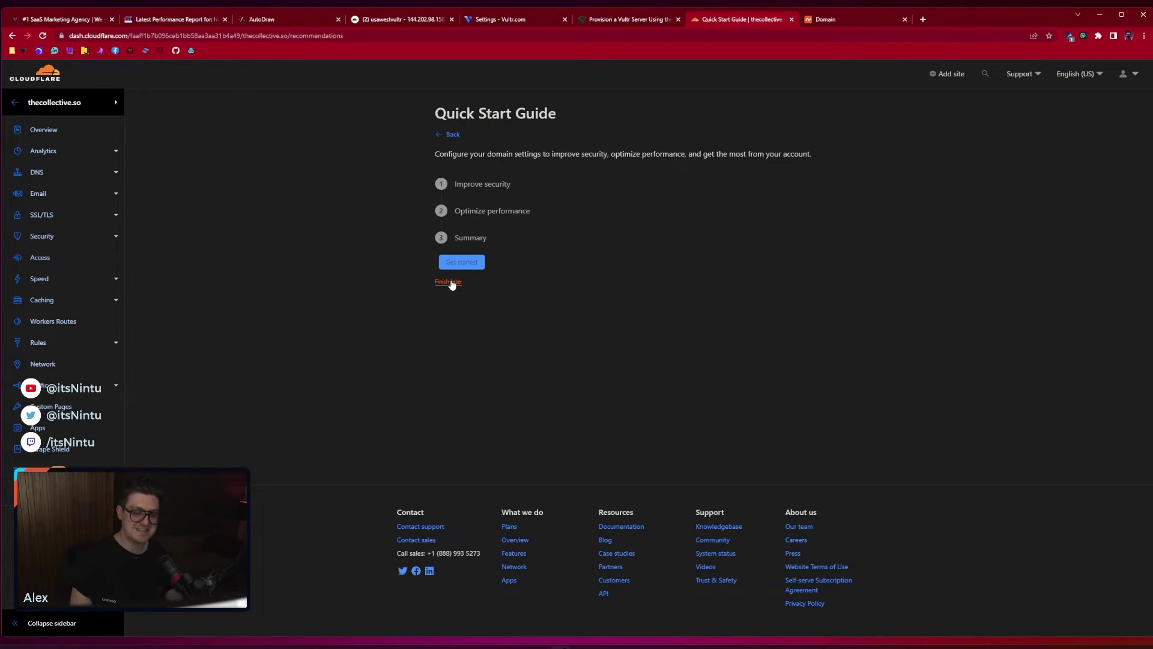
# Choose Finish later on the Quick Start Guide and review thecollective.so's protection notice
pyautogui.click(451, 282)
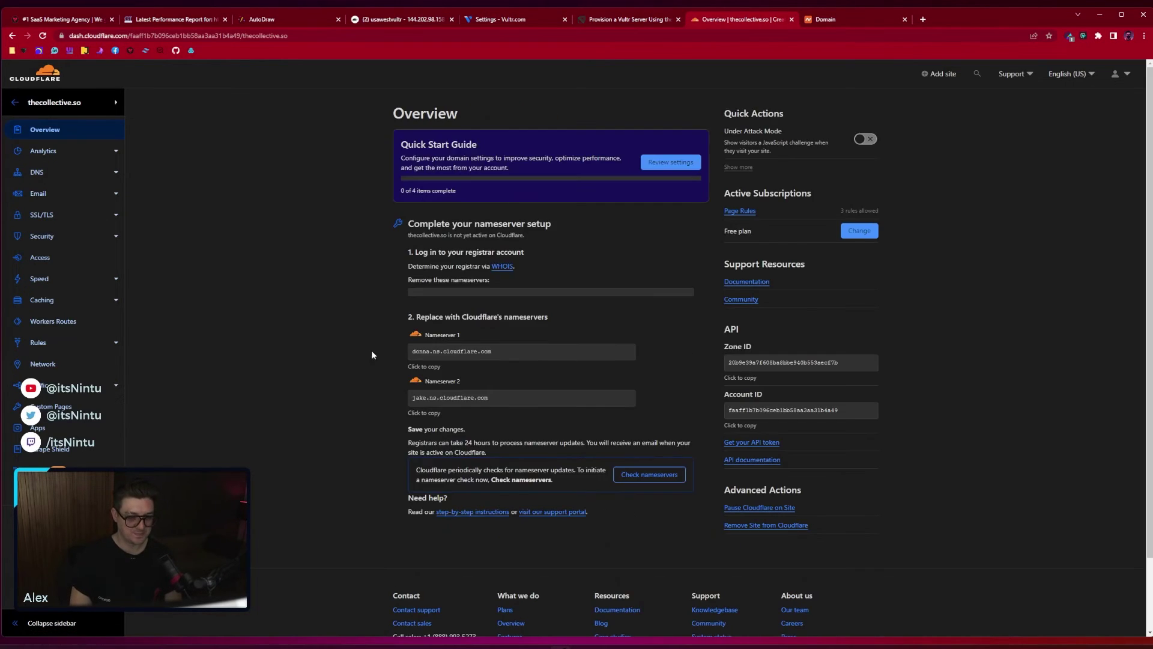
pyautogui.scroll(-1, 354, 347)
pyautogui.scroll(1, 355, 348)
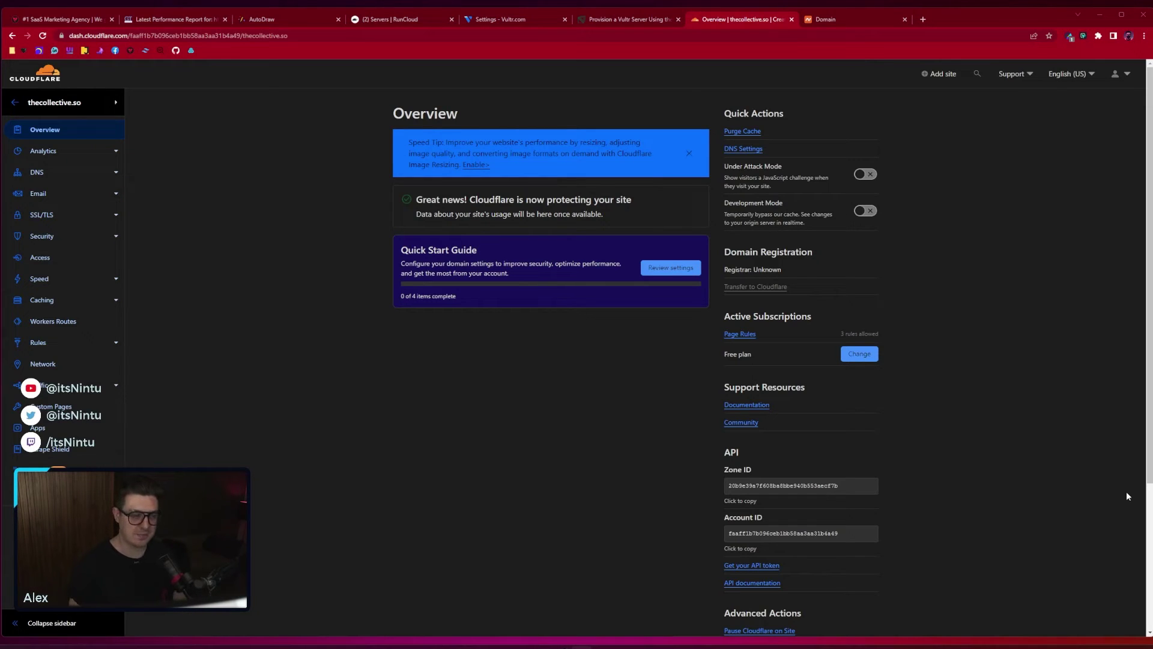
# In RunCloud, go to Settings > Integration > Cloudflare and start a new integration
pyautogui.click(402, 19)
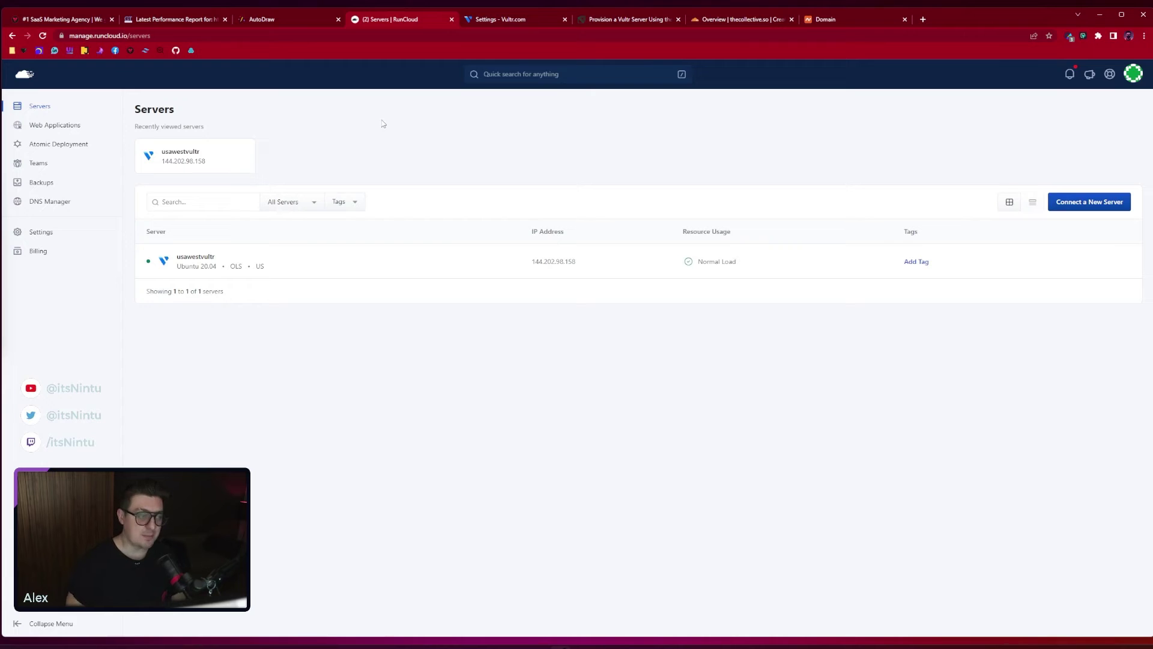
pyautogui.click(45, 234)
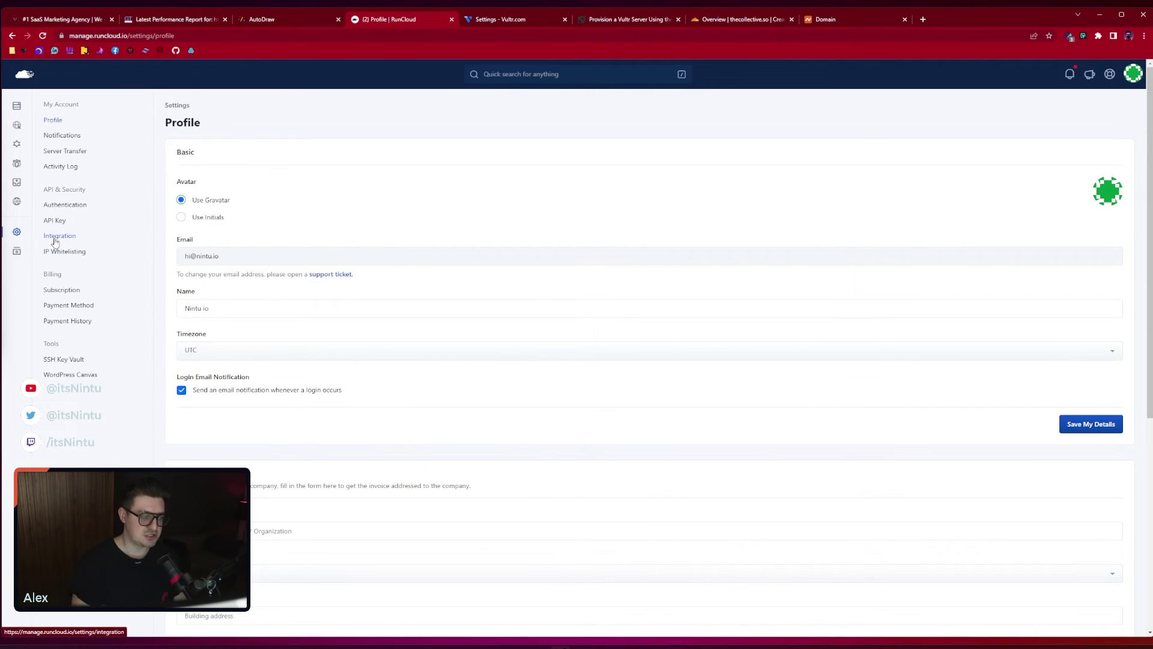
pyautogui.click(56, 239)
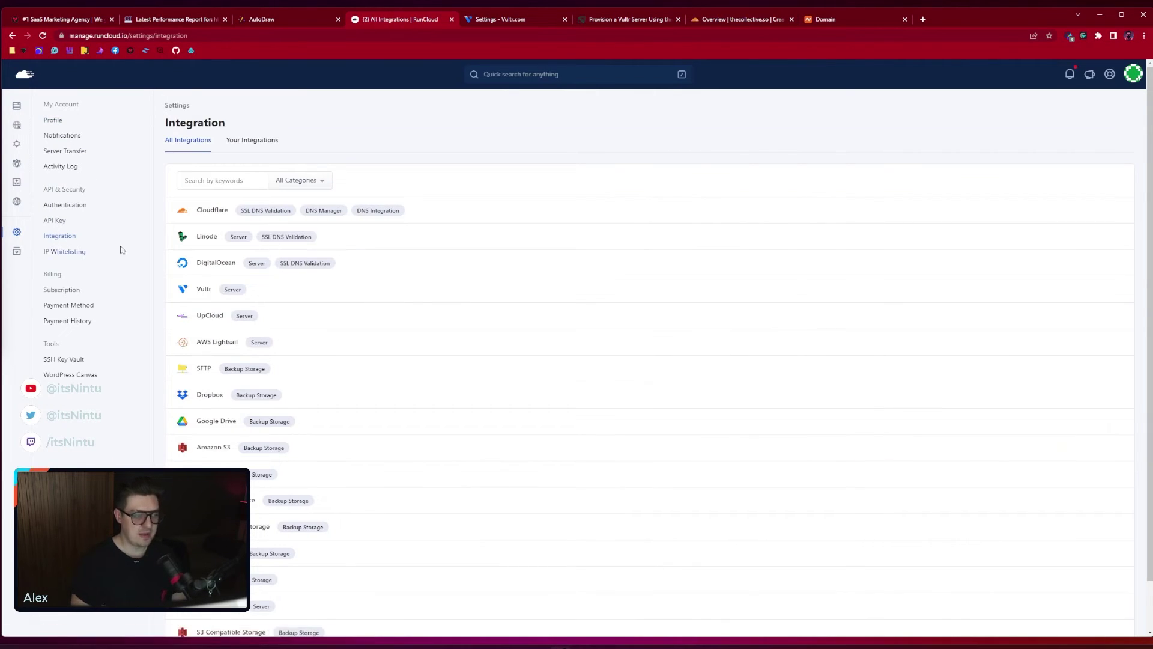
pyautogui.click(220, 212)
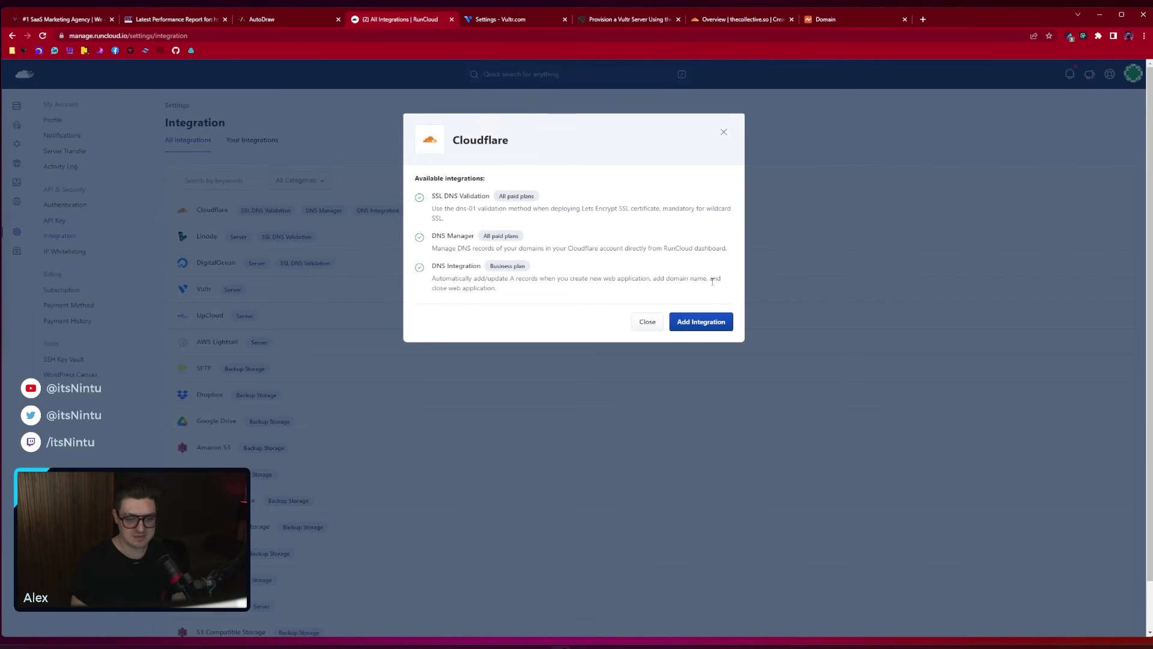
pyautogui.click(709, 324)
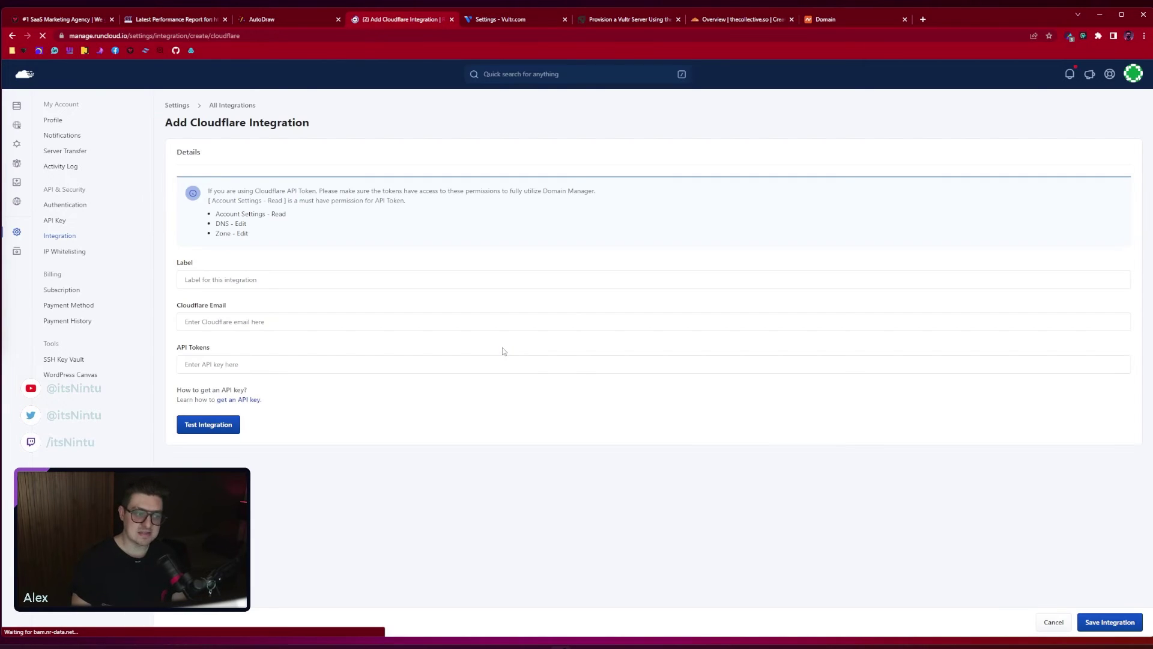
# Label the integration 'CloudflareRuncloud' and move to the Email and API Tokens fields
pyautogui.click(302, 280)
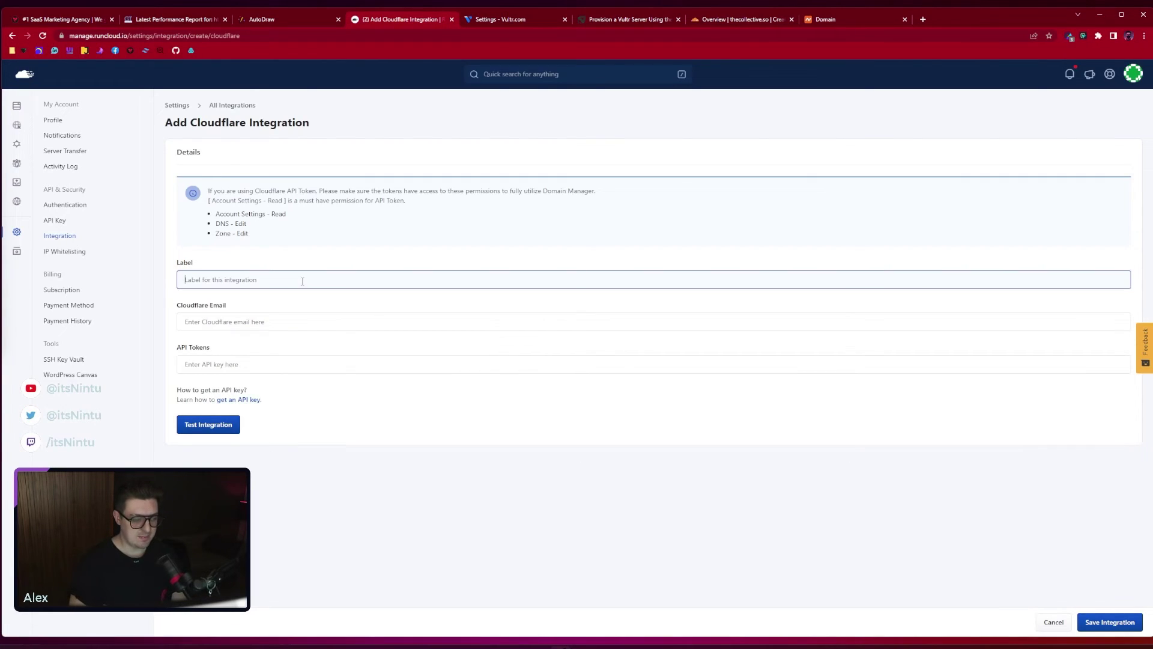
pyautogui.write('Cloudflare')
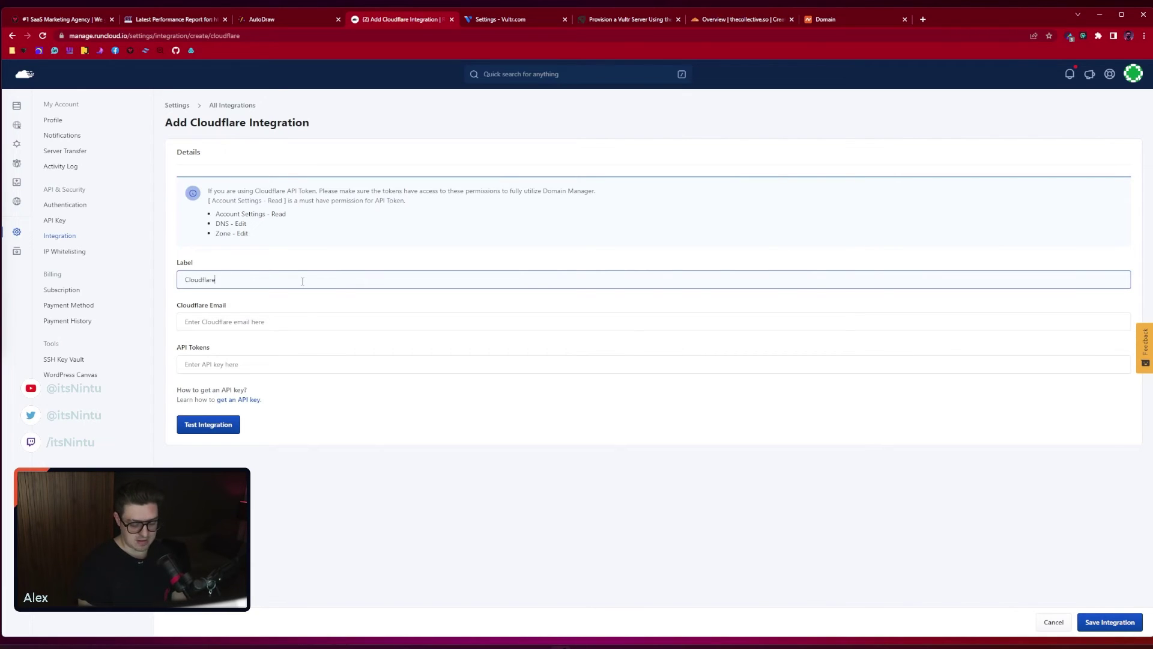
pyautogui.write('Runcloud')
pyautogui.click(248, 321)
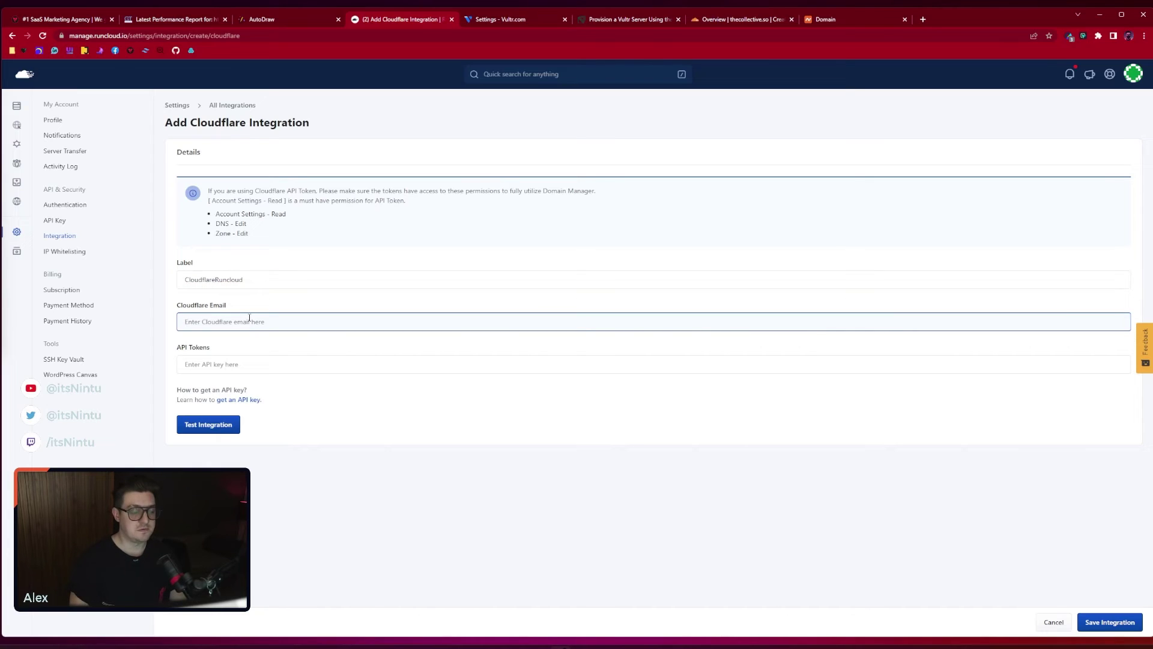
pyautogui.click(231, 363)
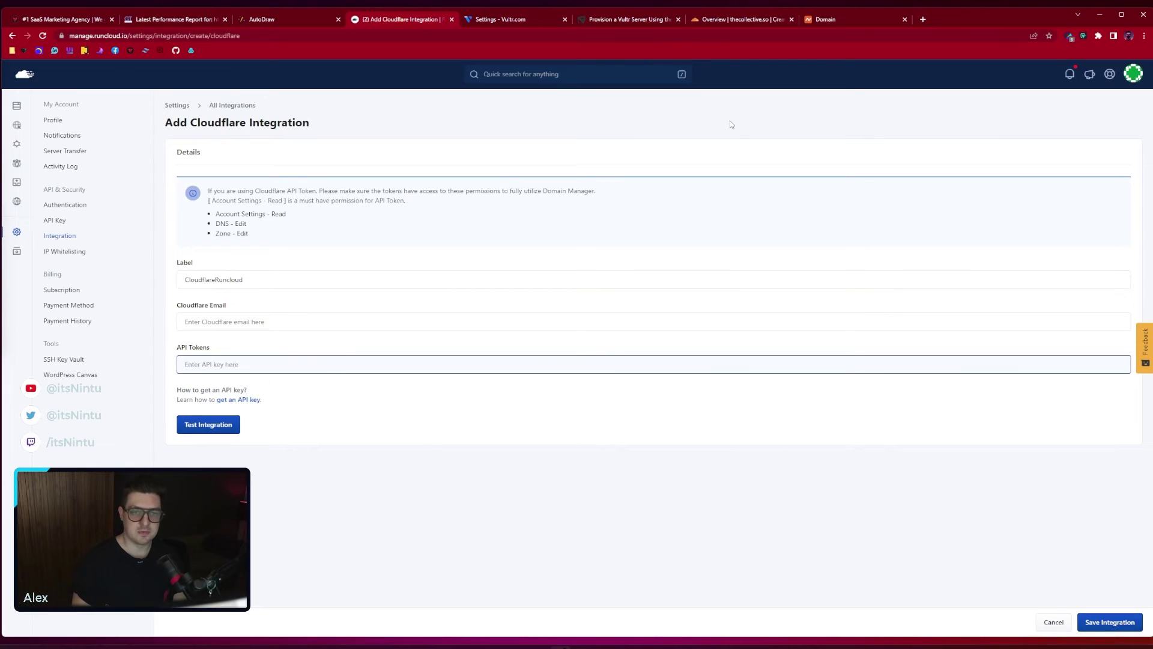
# Open Cloudflare's My Profile > API Tokens page showing the ShortPixel token and Global API Key
pyautogui.click(732, 21)
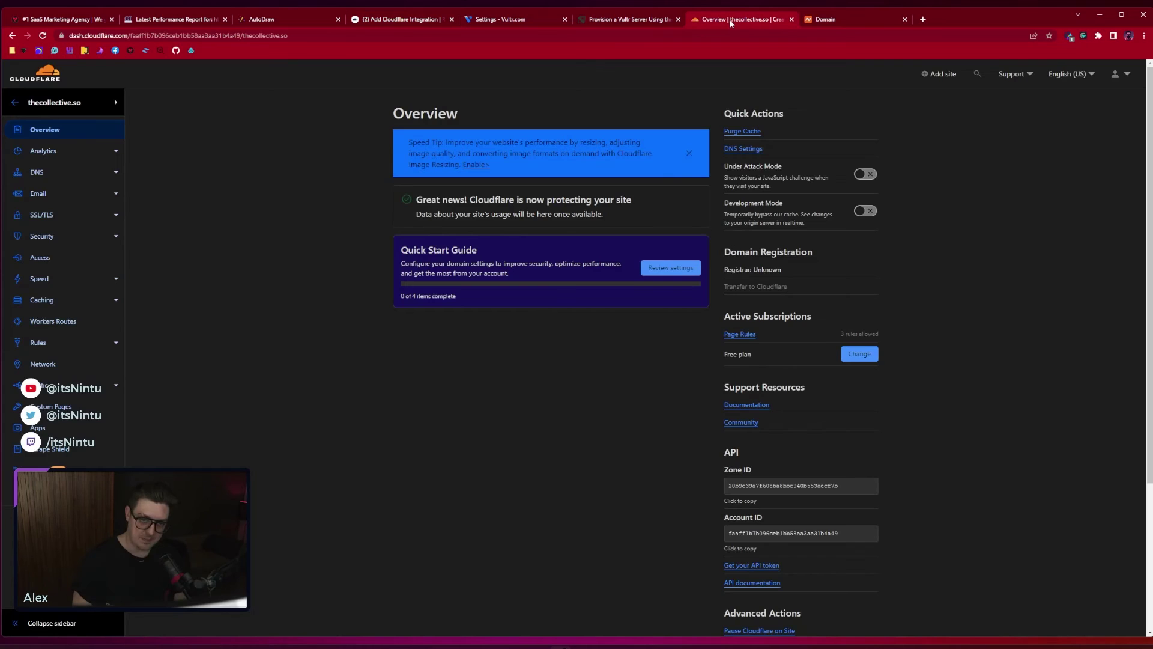
pyautogui.click(1123, 73)
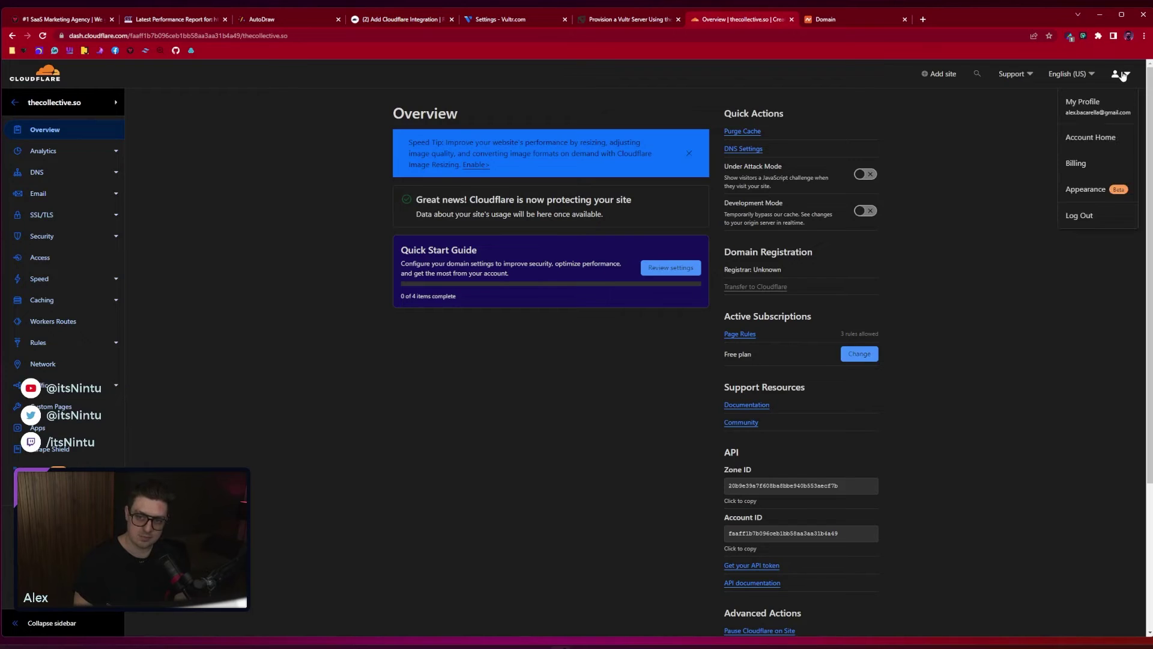
pyautogui.click(1105, 100)
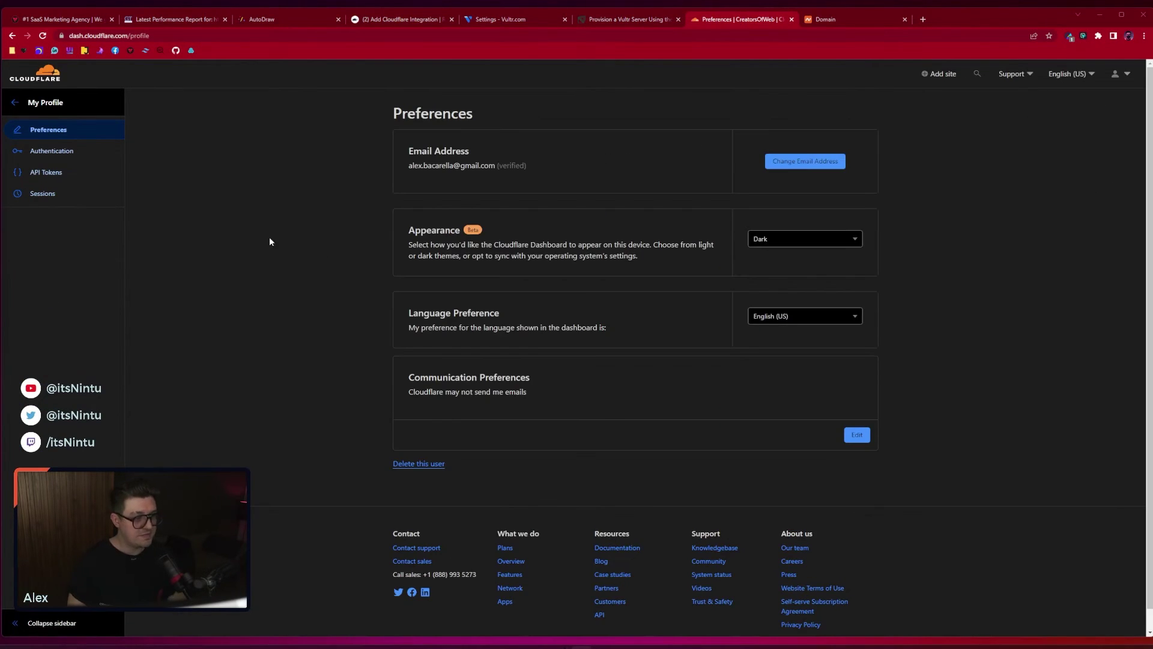
pyautogui.click(50, 174)
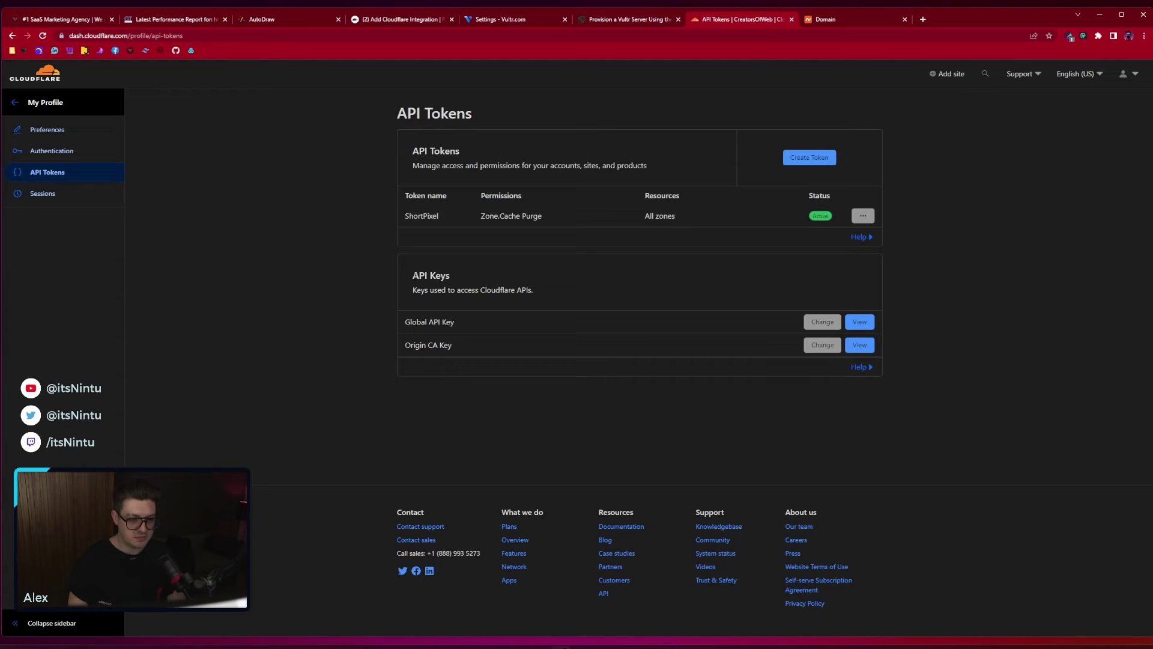
pyautogui.moveTo(411, 273); pyautogui.dragTo(444, 318)
pyautogui.click(491, 318)
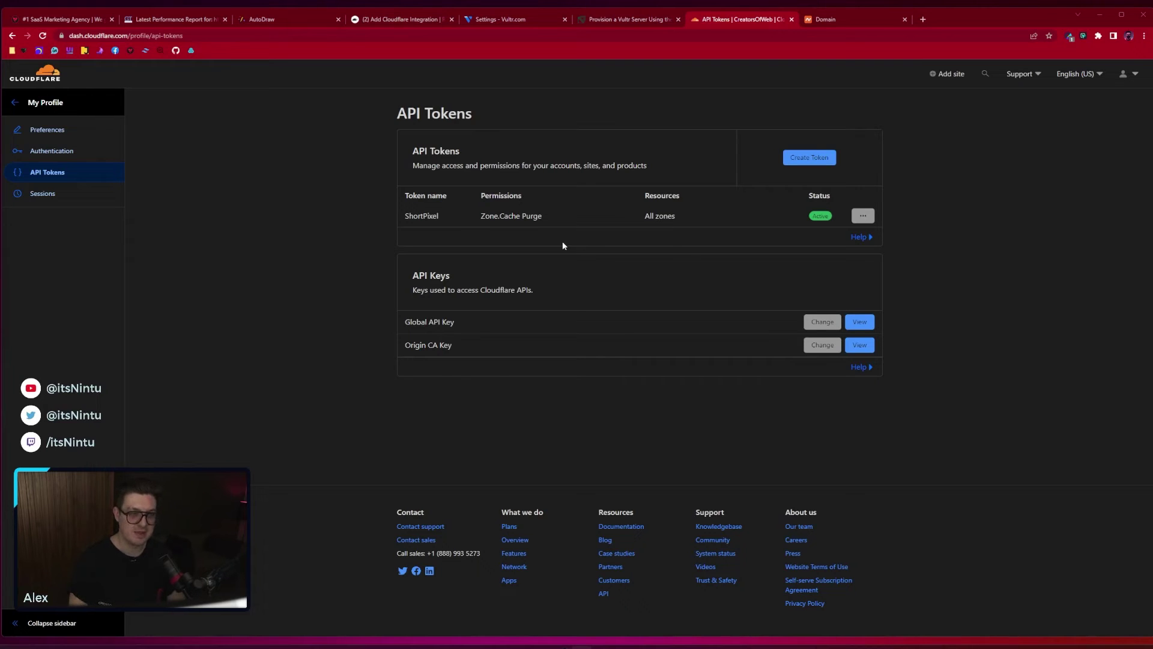
# Back in RunCloud's integration form, select the API Tokens field and click Save Integration
pyautogui.click(397, 21)
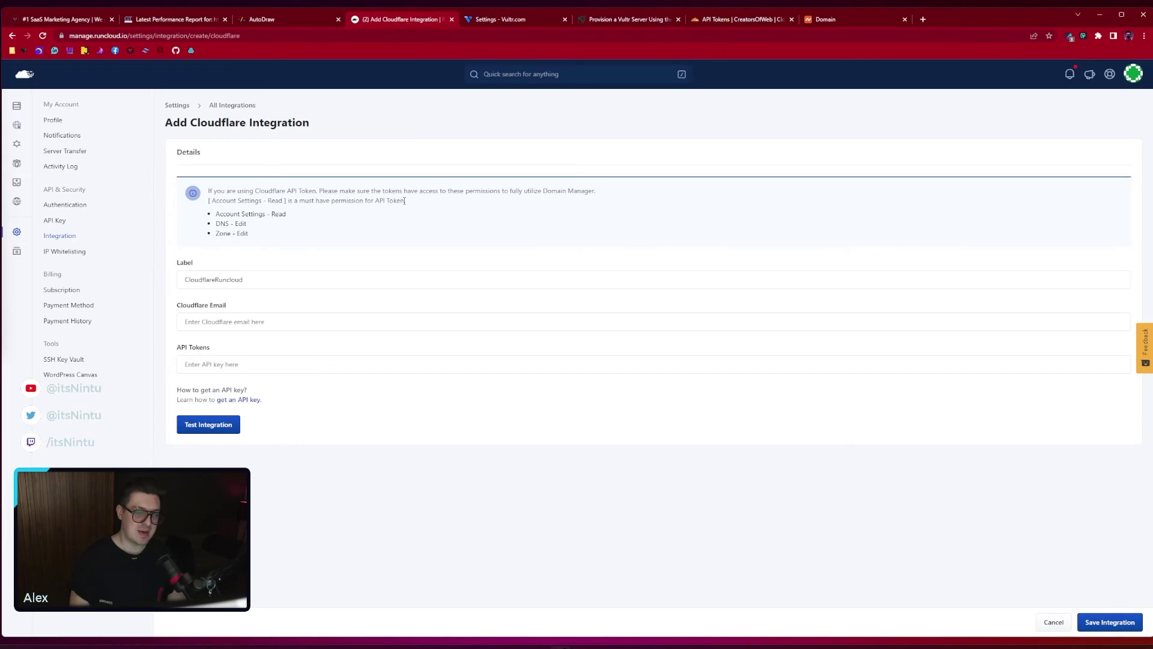
pyautogui.click(242, 366)
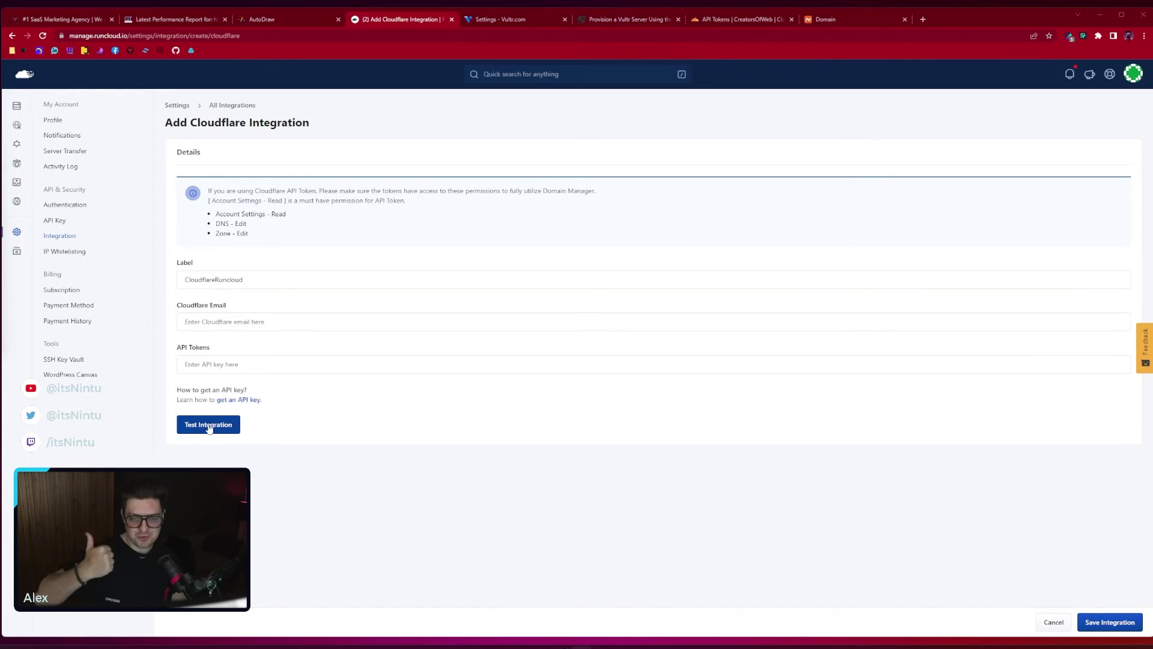
pyautogui.click(1090, 620)
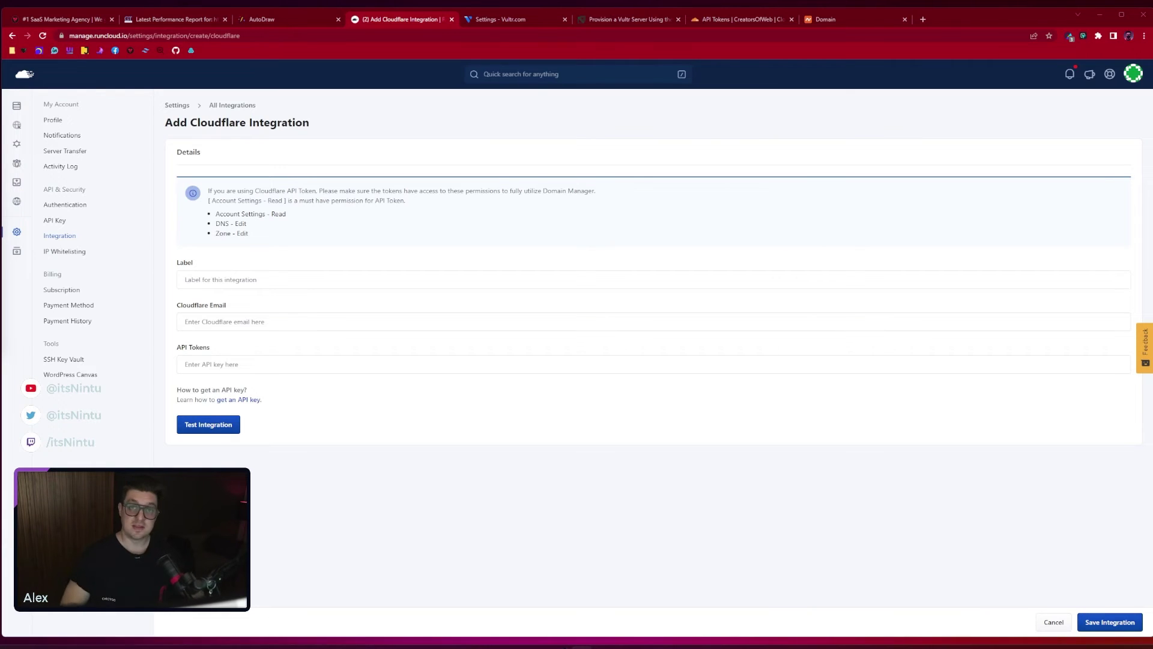
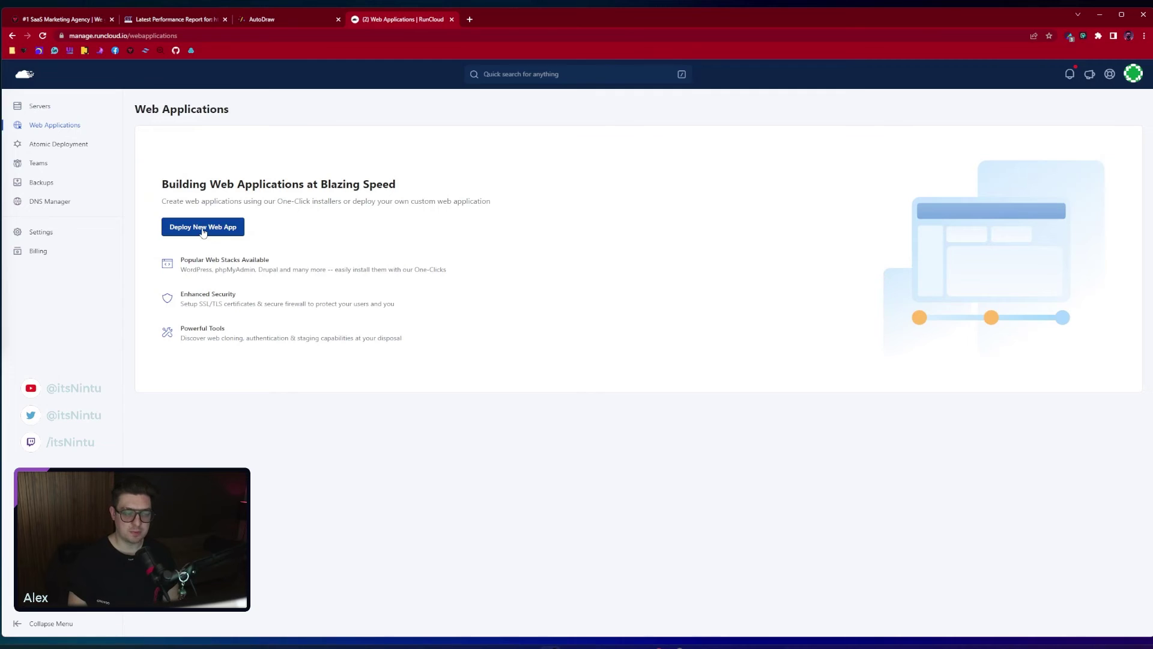
# Start a new web app deploy on usawestvultr and name it thecollective
pyautogui.click(203, 228)
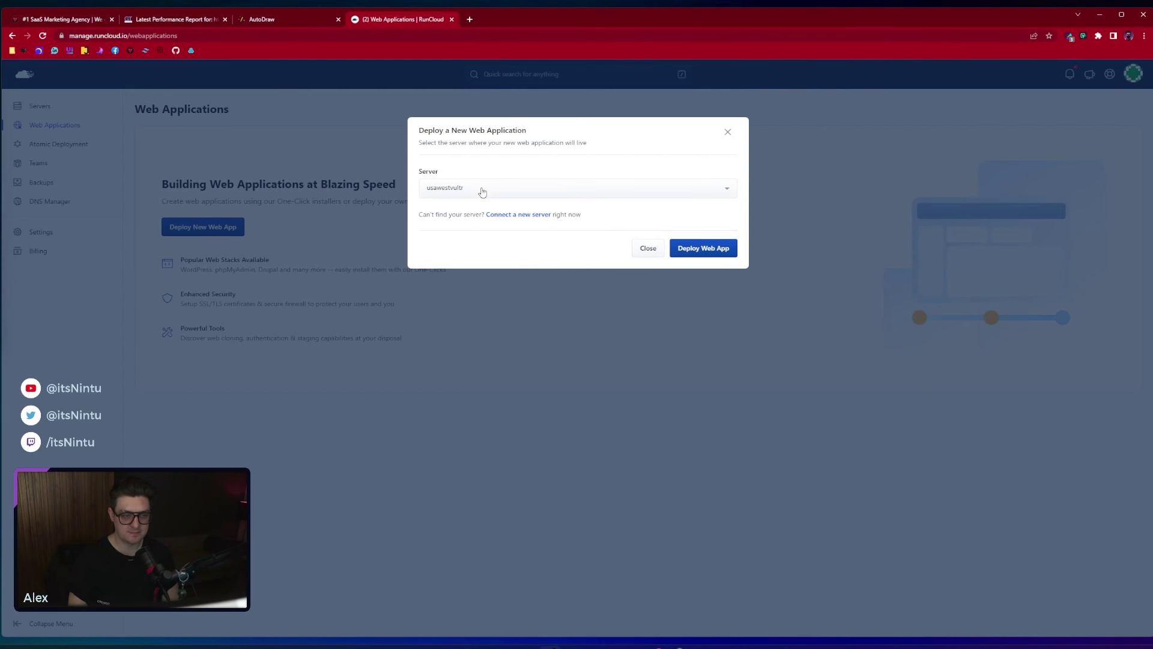
pyautogui.click(703, 254)
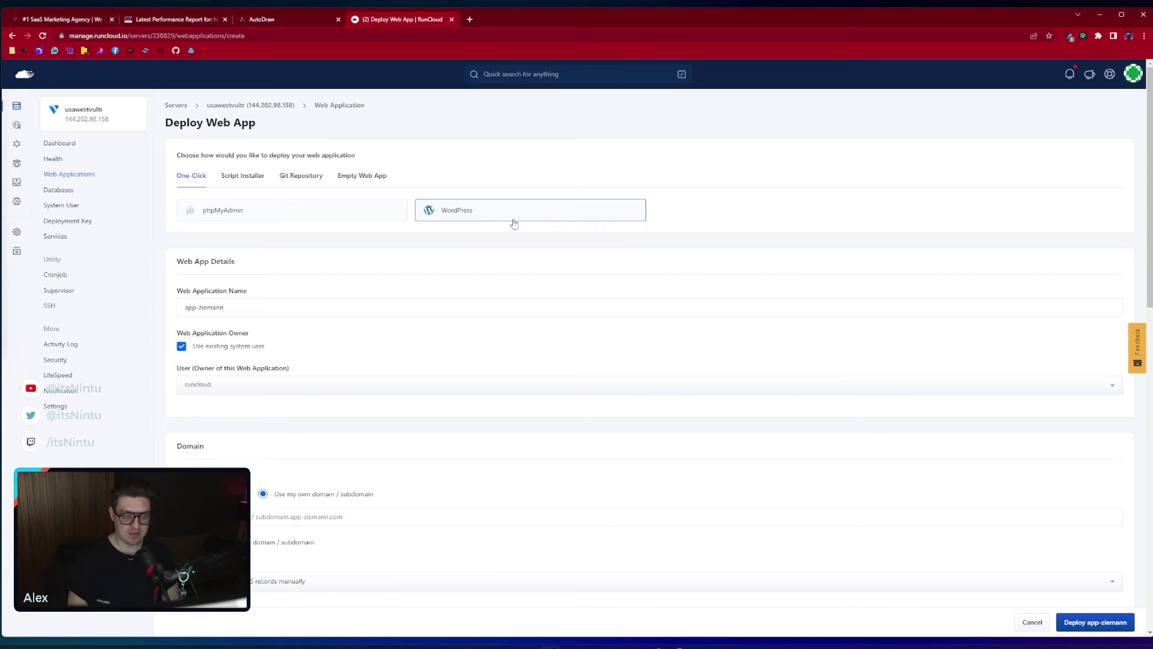
pyautogui.moveTo(339, 307); pyautogui.dragTo(133, 305)
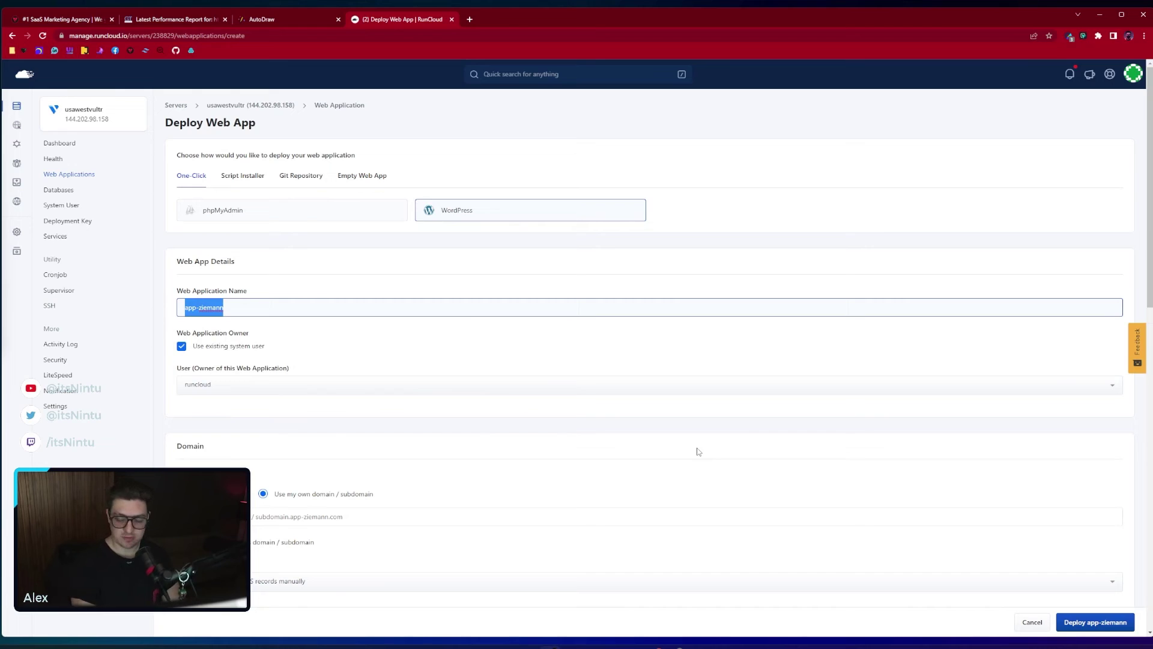
pyautogui.write('thecollective')
# Enter thecollective.so as the app's custom domain
pyautogui.scroll(-1, 247, 378)
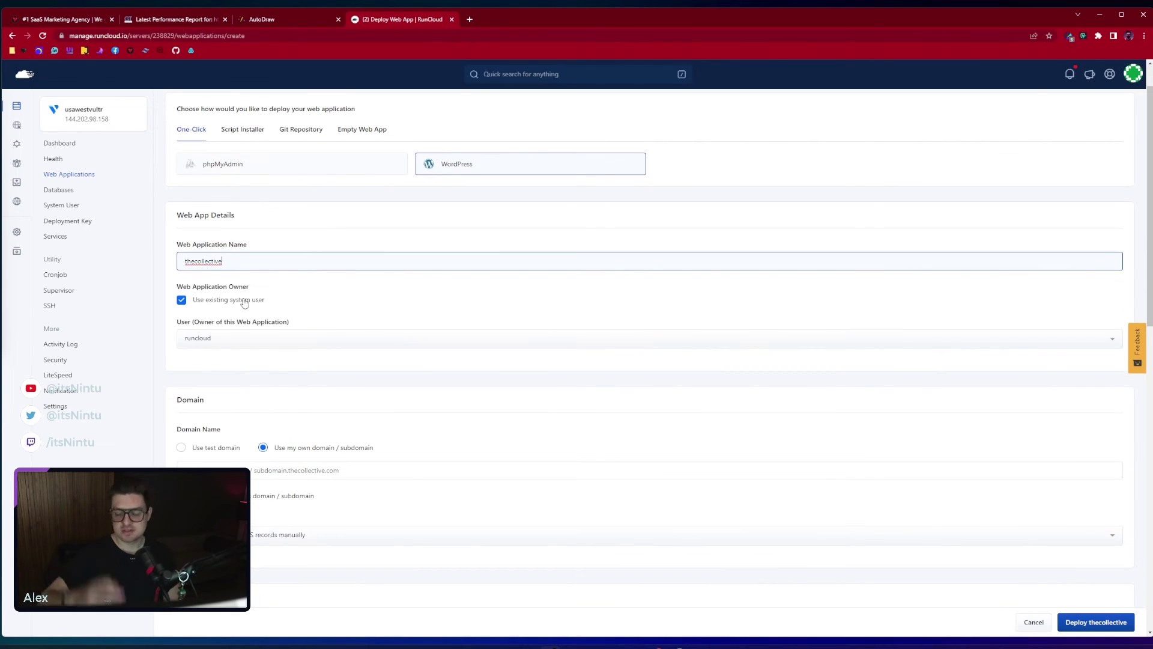
pyautogui.scroll(-3, 282, 303)
pyautogui.scroll(1, 284, 303)
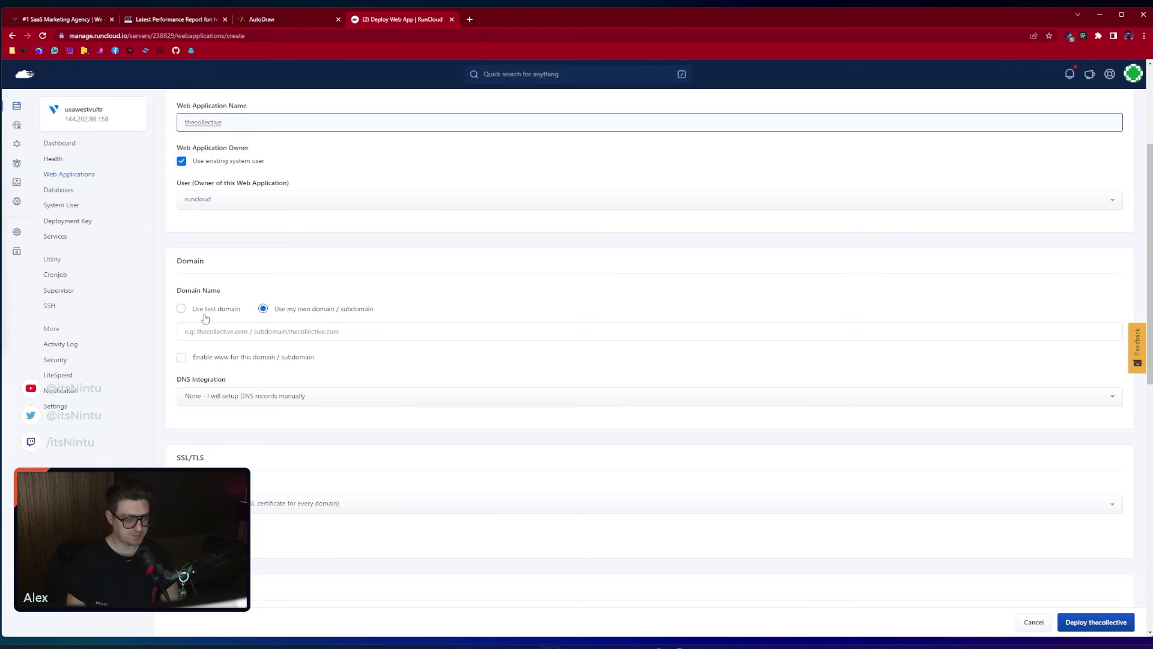
pyautogui.click(286, 334)
pyautogui.write('thecollectiivve.so')
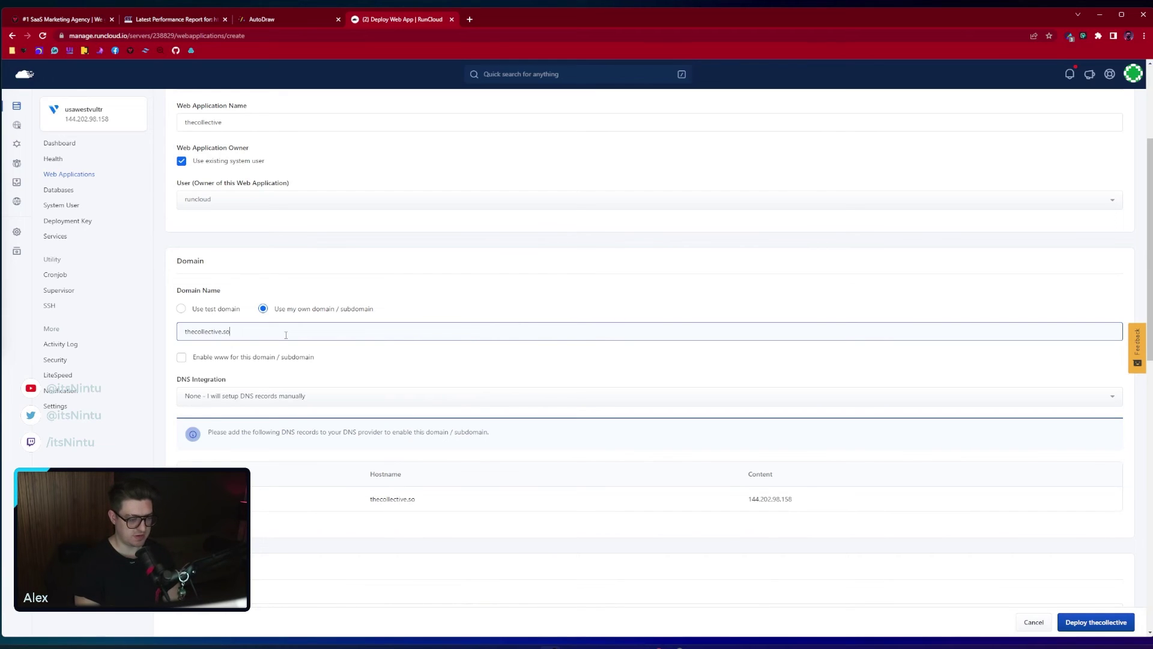
pyautogui.click(448, 291)
pyautogui.scroll(-1, 337, 308)
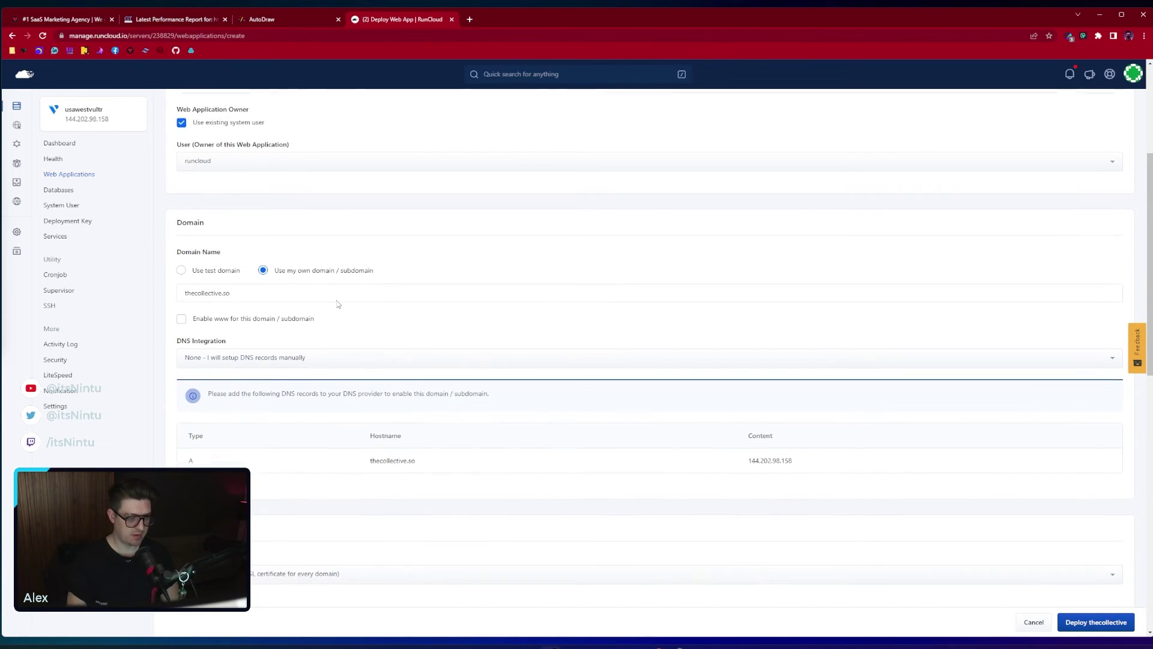
pyautogui.scroll(-1, 330, 313)
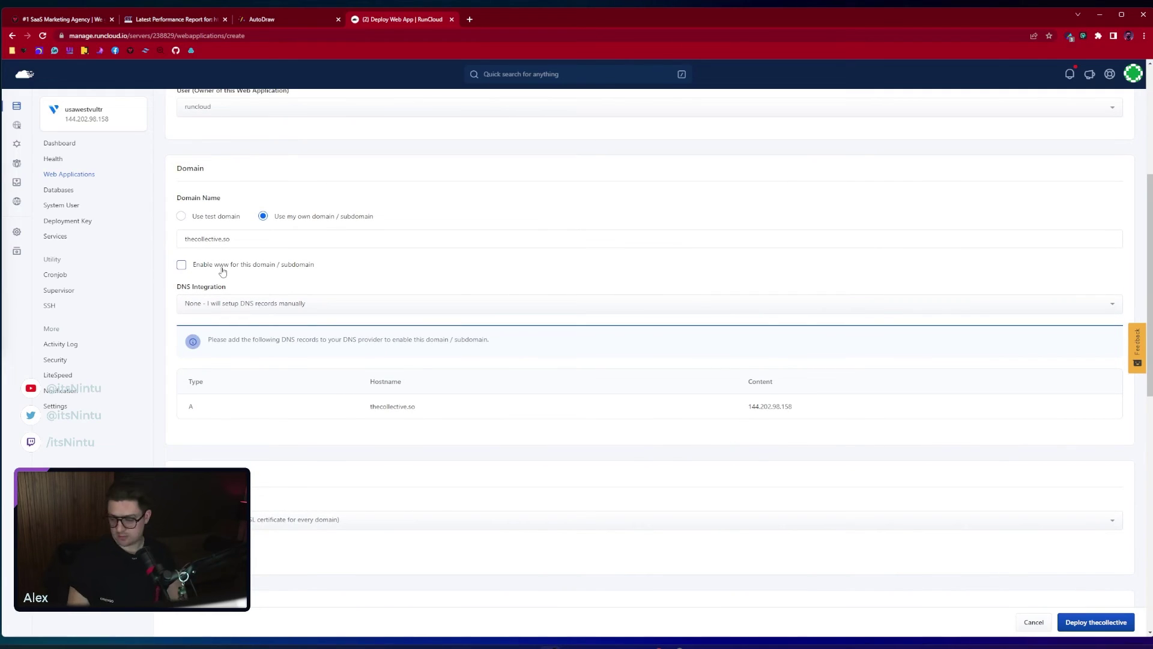
pyautogui.scroll(-1, 186, 263)
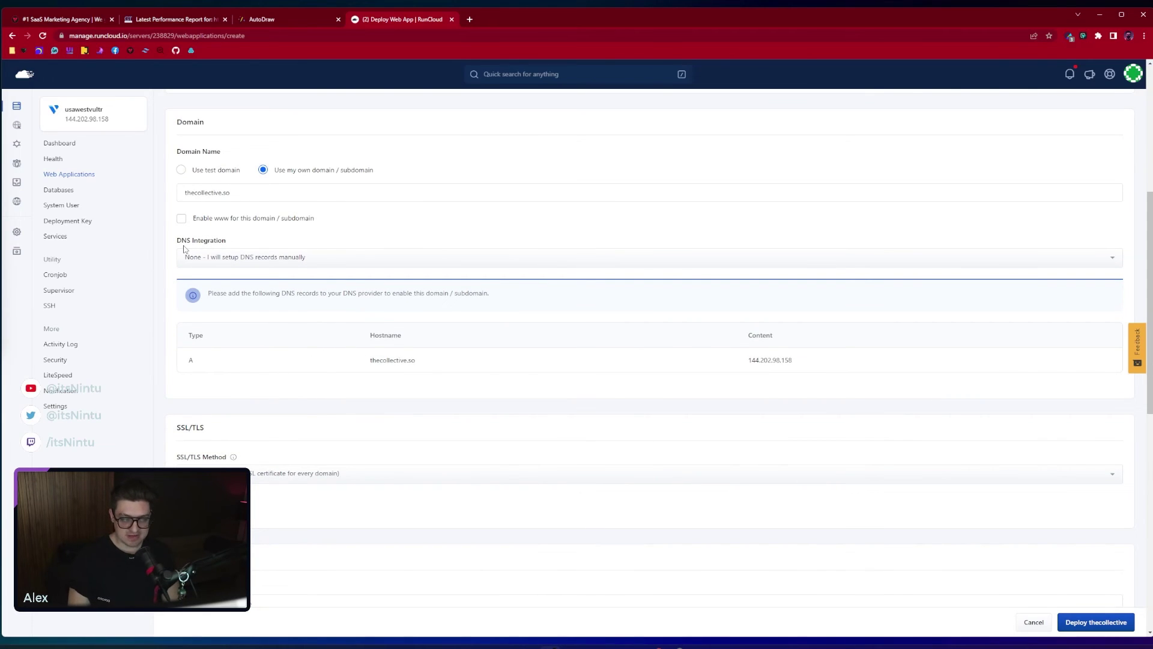
# Set DNS integration to Cloudflare using the CloudflareRuncloud API key
pyautogui.click(271, 259)
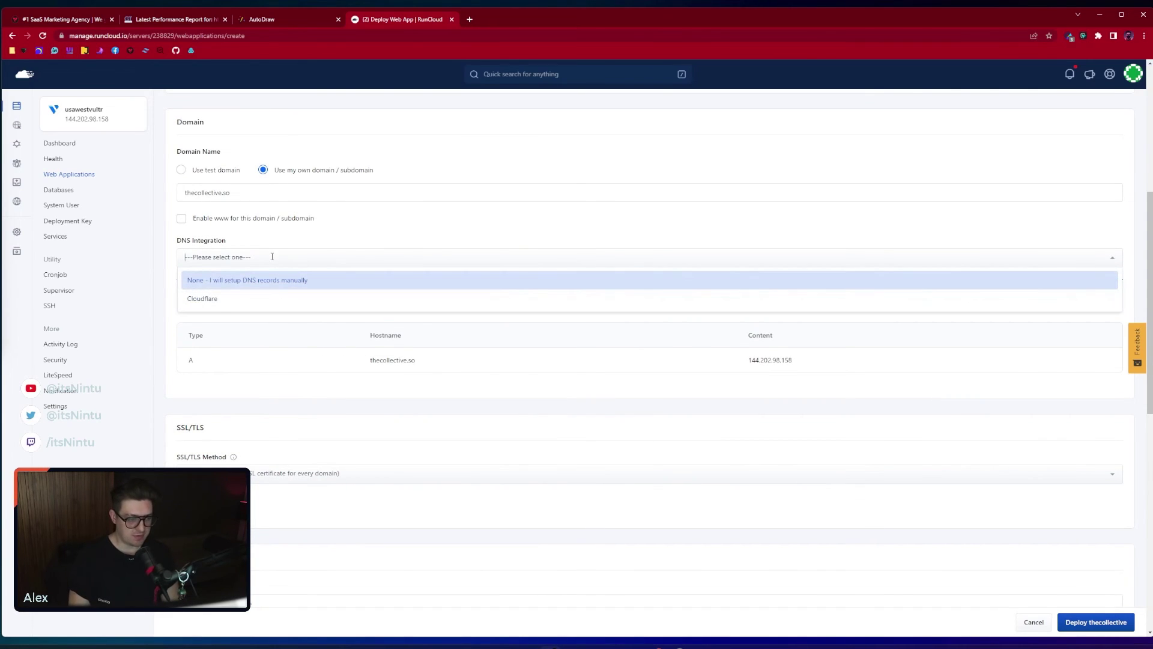
pyautogui.click(211, 299)
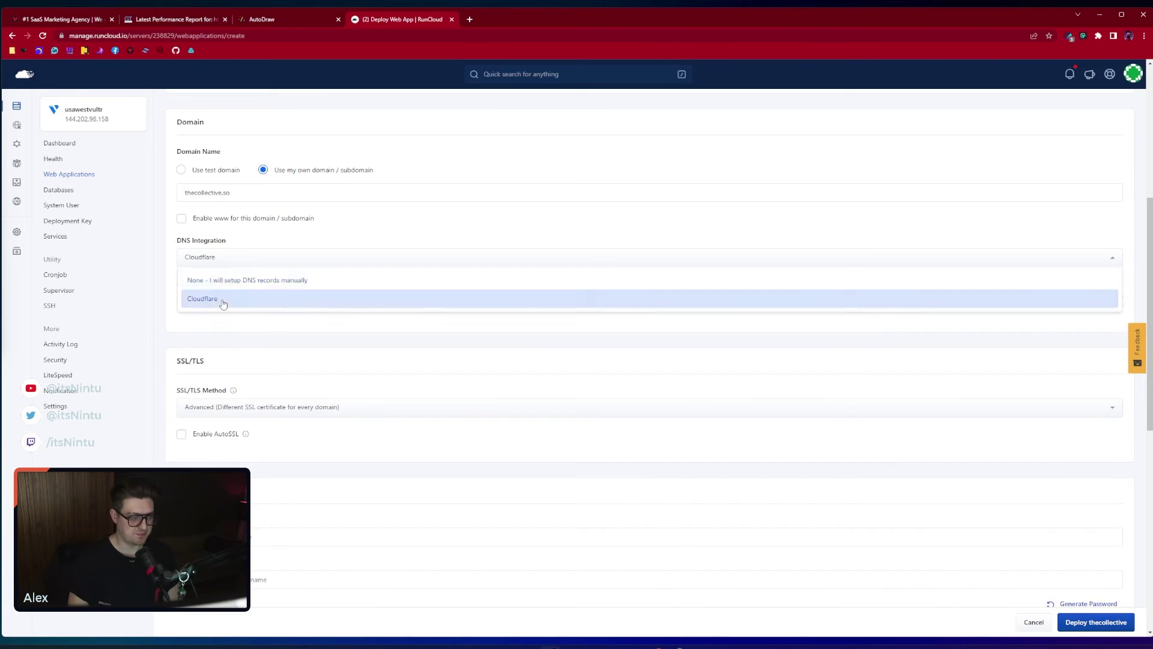
pyautogui.click(264, 301)
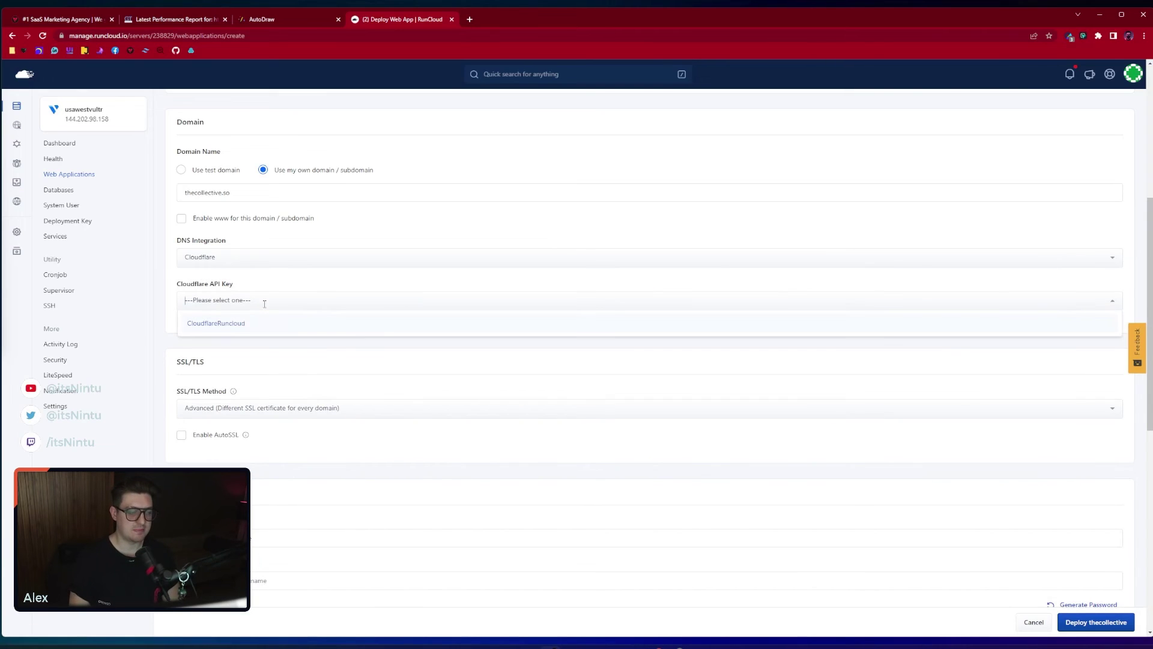
pyautogui.click(235, 324)
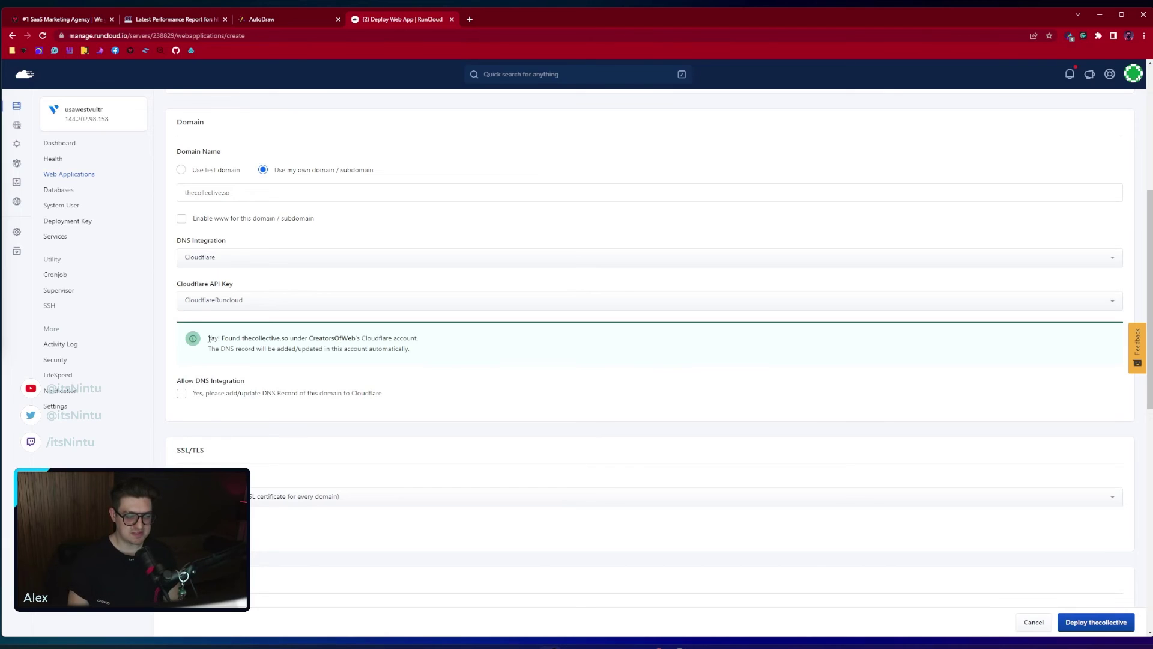
# Confirm thecollective.so was found and allow its DNS record to be added automatically
pyautogui.moveTo(207, 339); pyautogui.dragTo(436, 357)
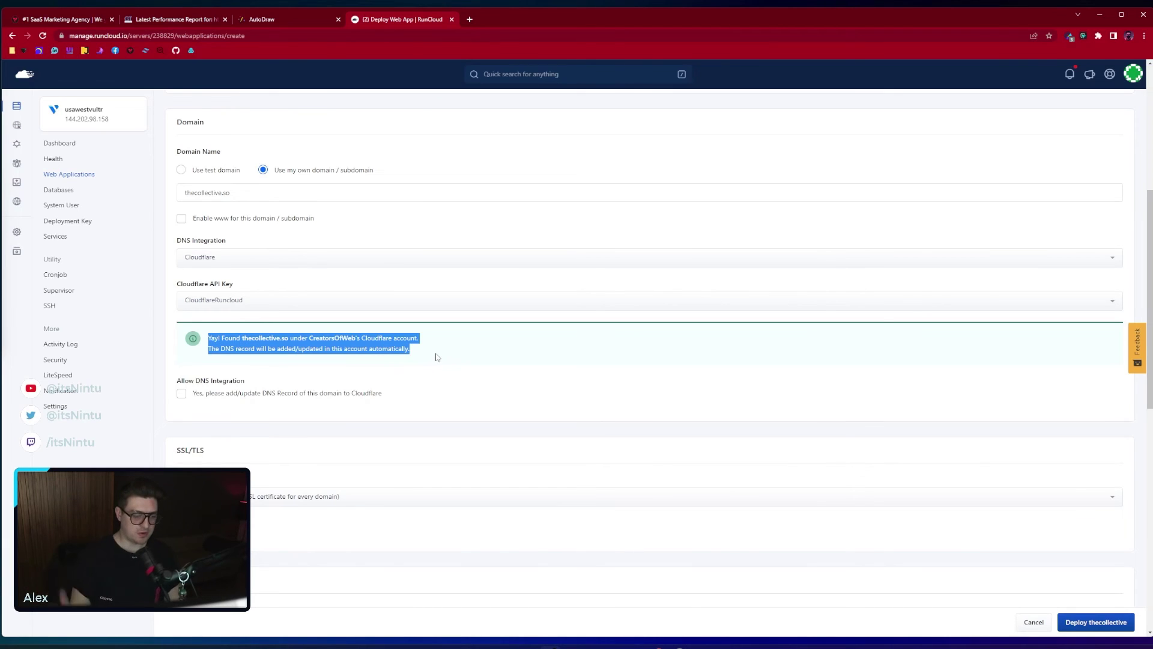
pyautogui.click(437, 357)
pyautogui.scroll(-1, 399, 337)
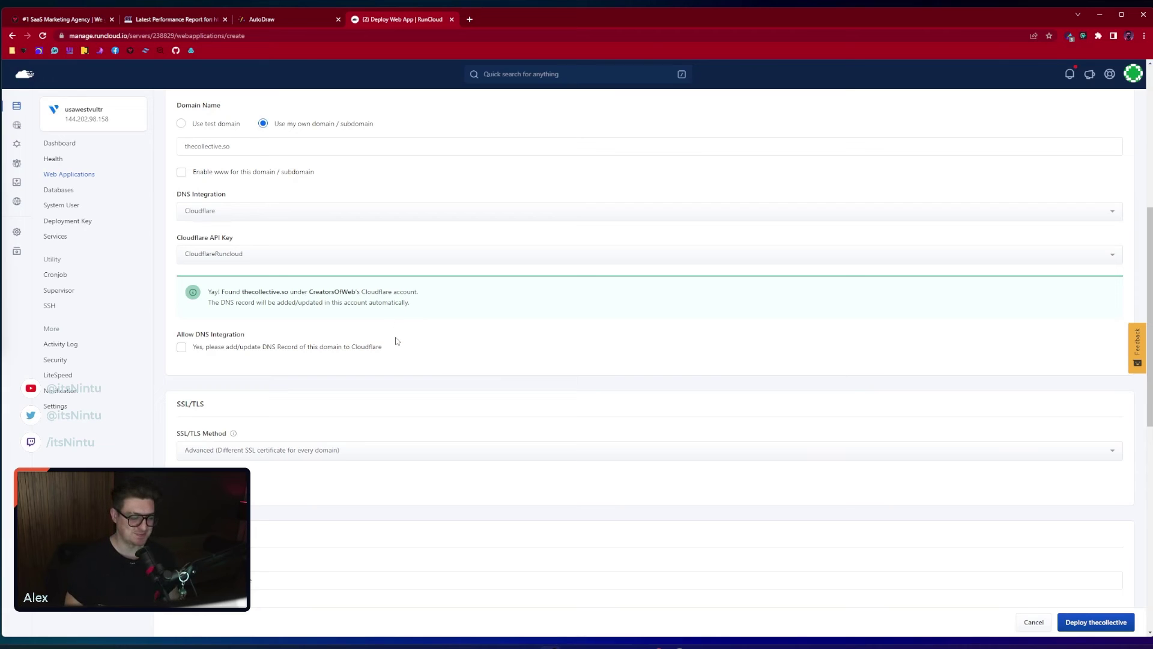
pyautogui.scroll(-1, 383, 290)
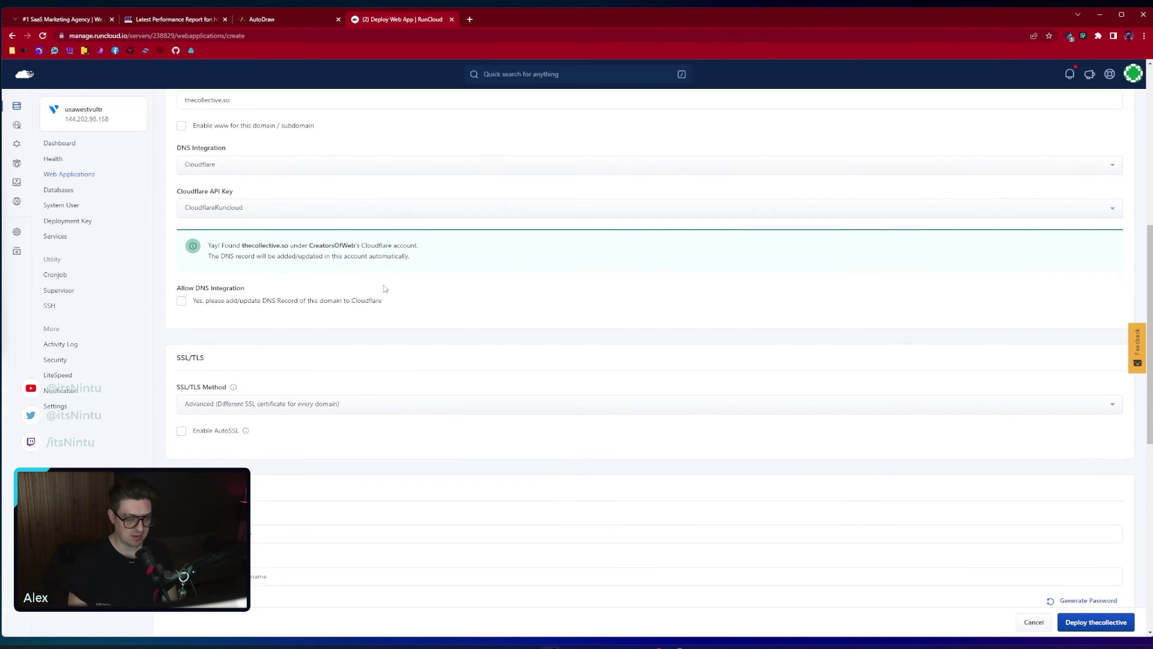
pyautogui.click(180, 301)
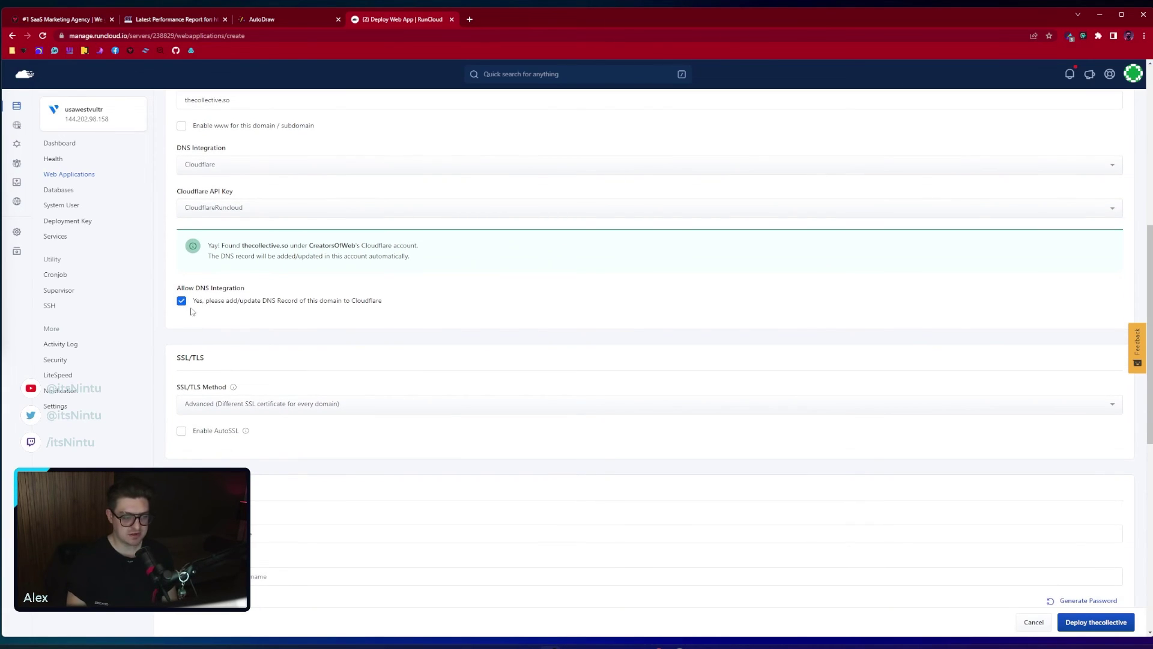
# Choose the Advanced SSL/TLS method, a different certificate per domain, and enable AutoSSL
pyautogui.scroll(-2, 334, 313)
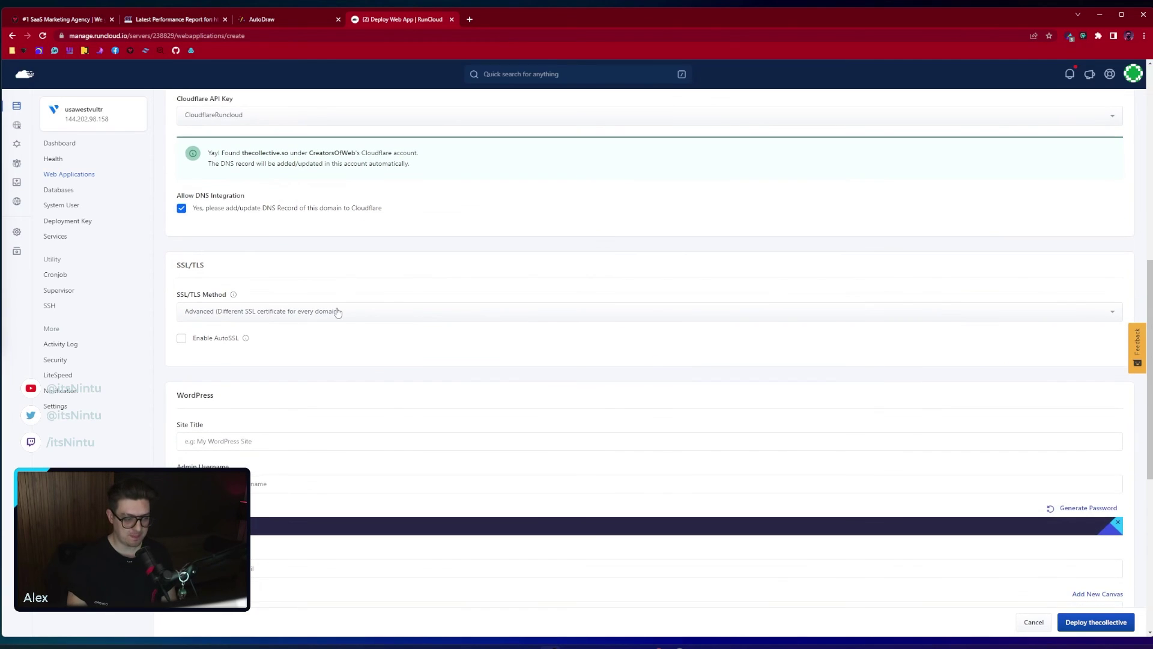
pyautogui.click(205, 317)
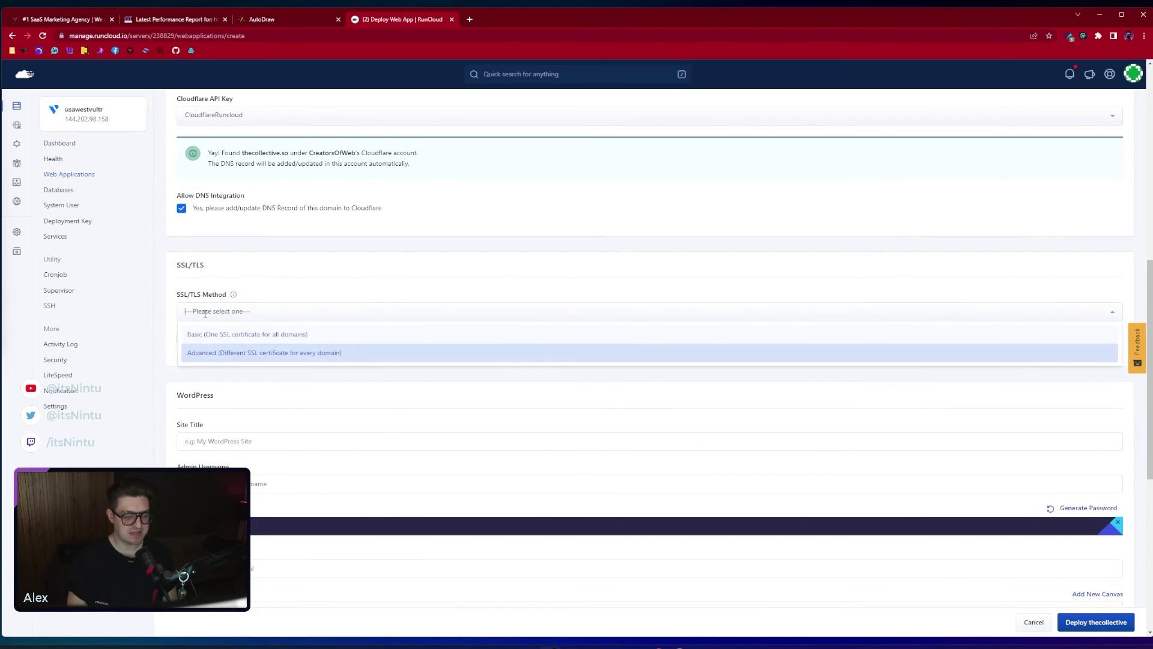
pyautogui.click(231, 357)
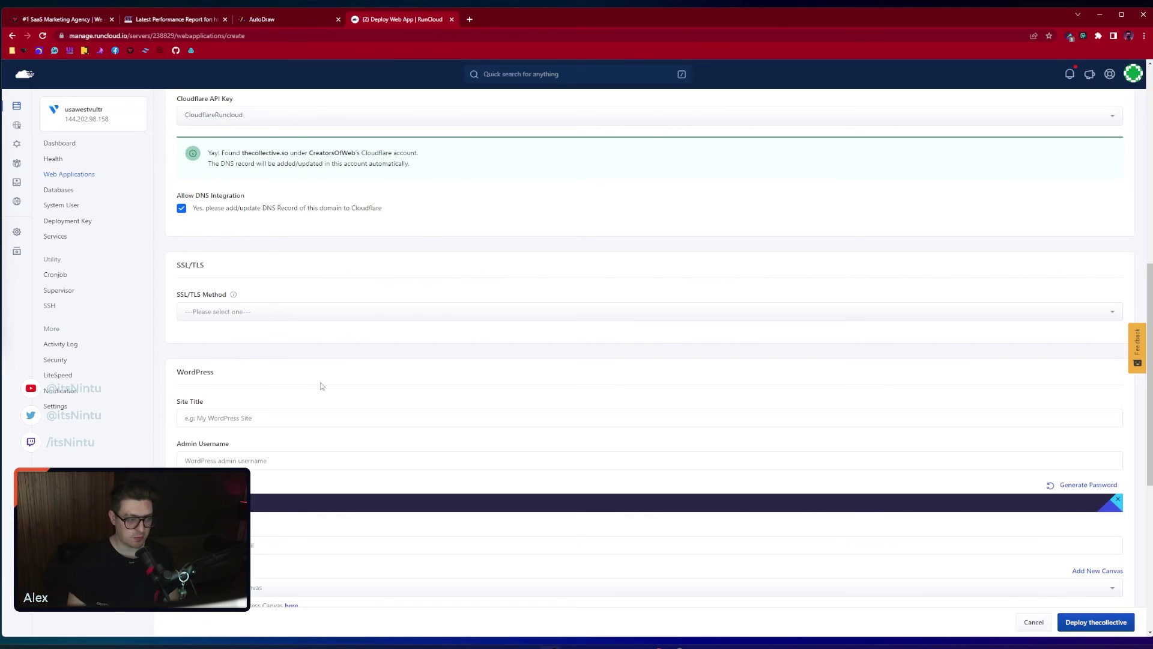
pyautogui.click(283, 314)
pyautogui.click(280, 351)
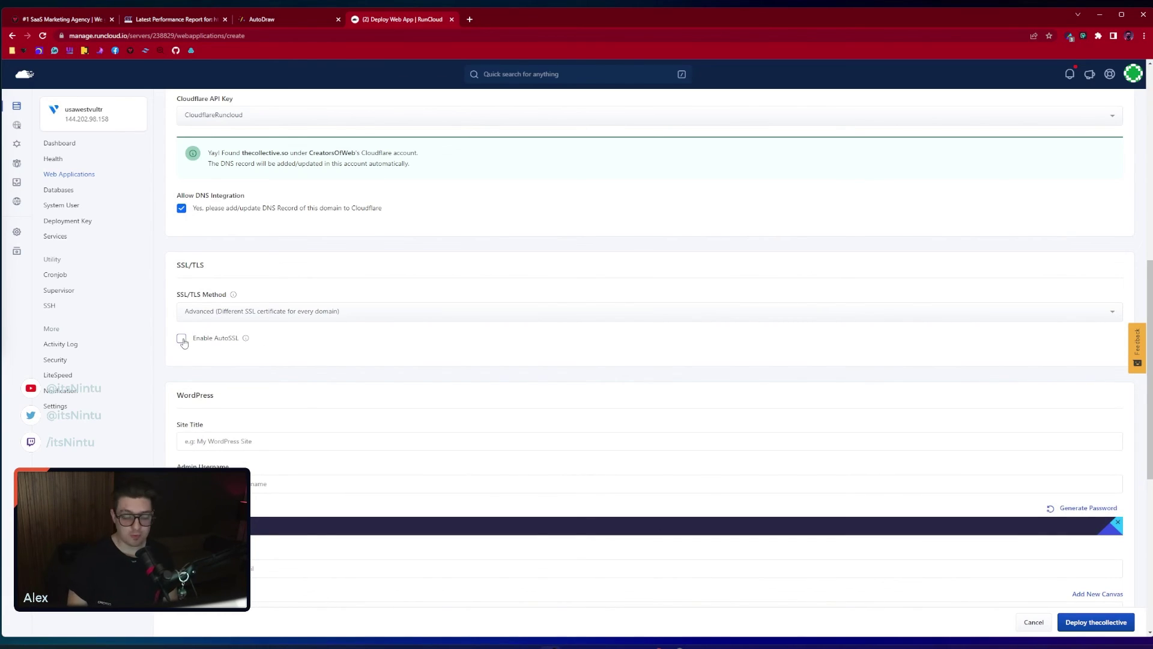
pyautogui.click(182, 340)
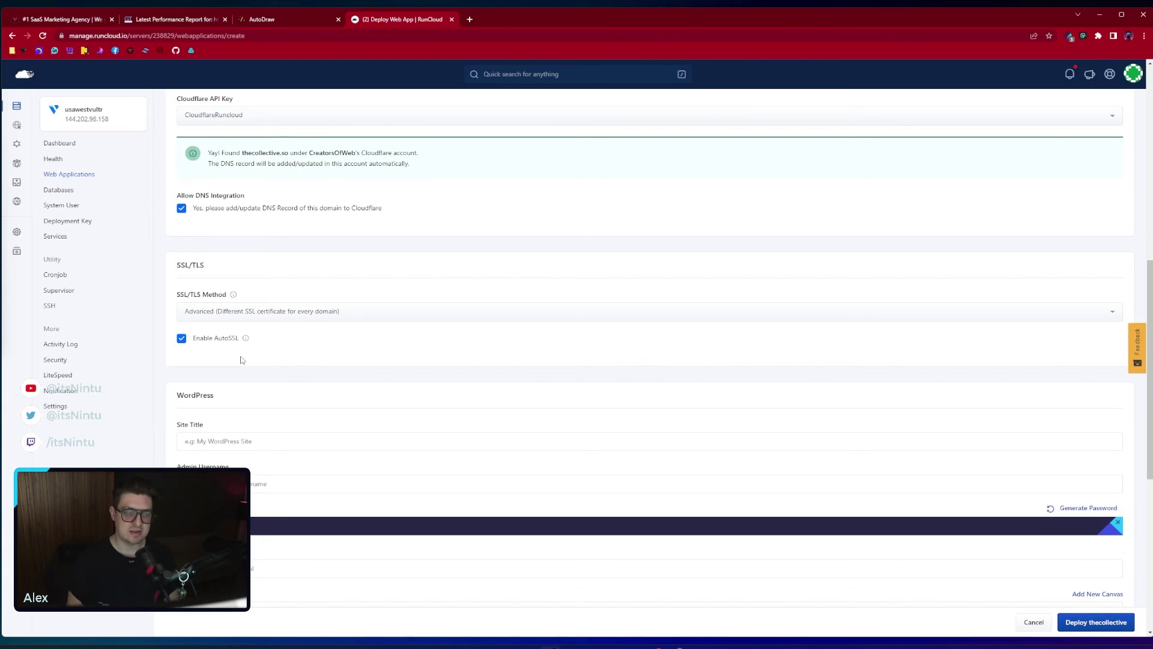
pyautogui.scroll(-3, 399, 363)
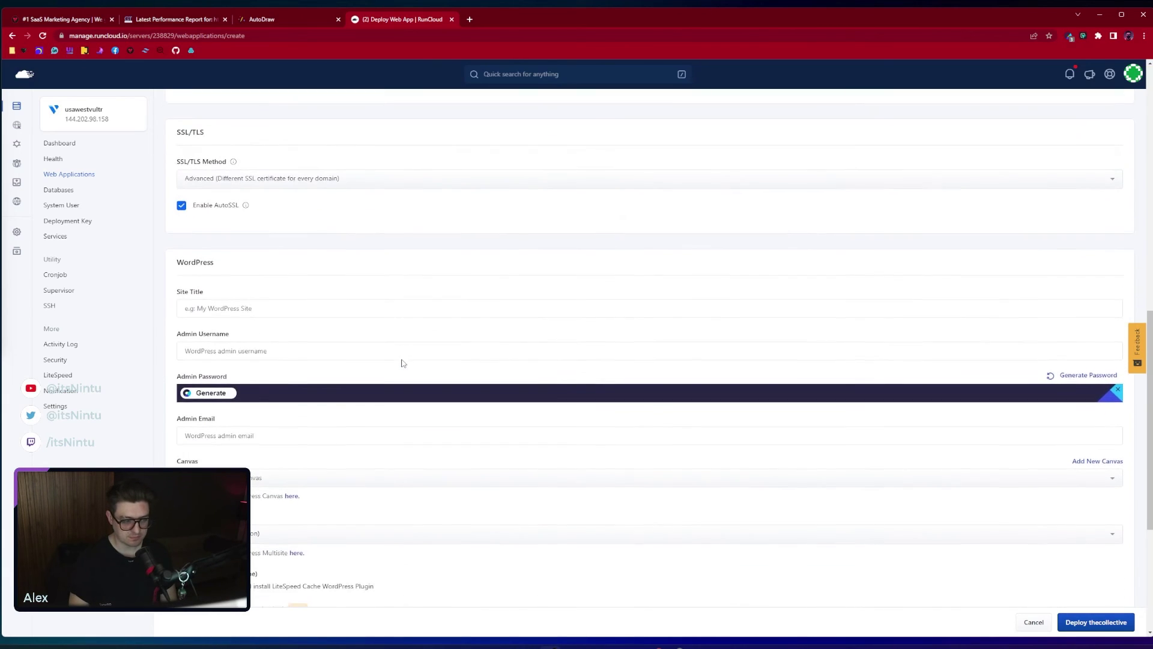
# Enter TheCollective as the WordPress site title
pyautogui.scroll(-1, 286, 346)
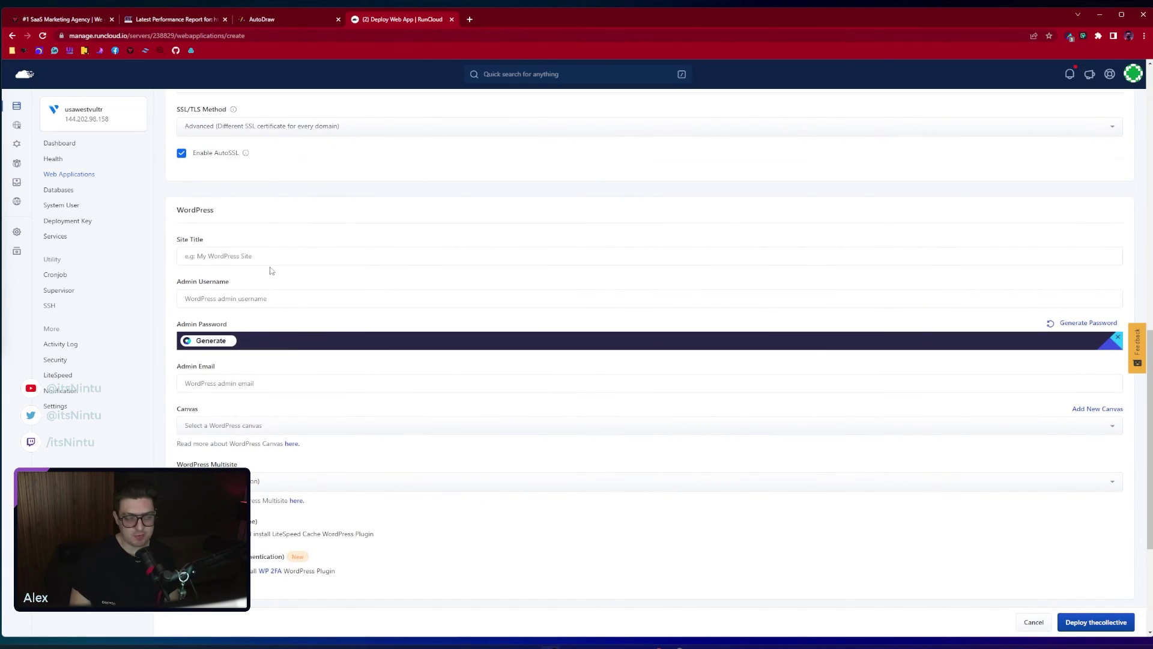
pyautogui.click(266, 256)
pyautogui.write('T')
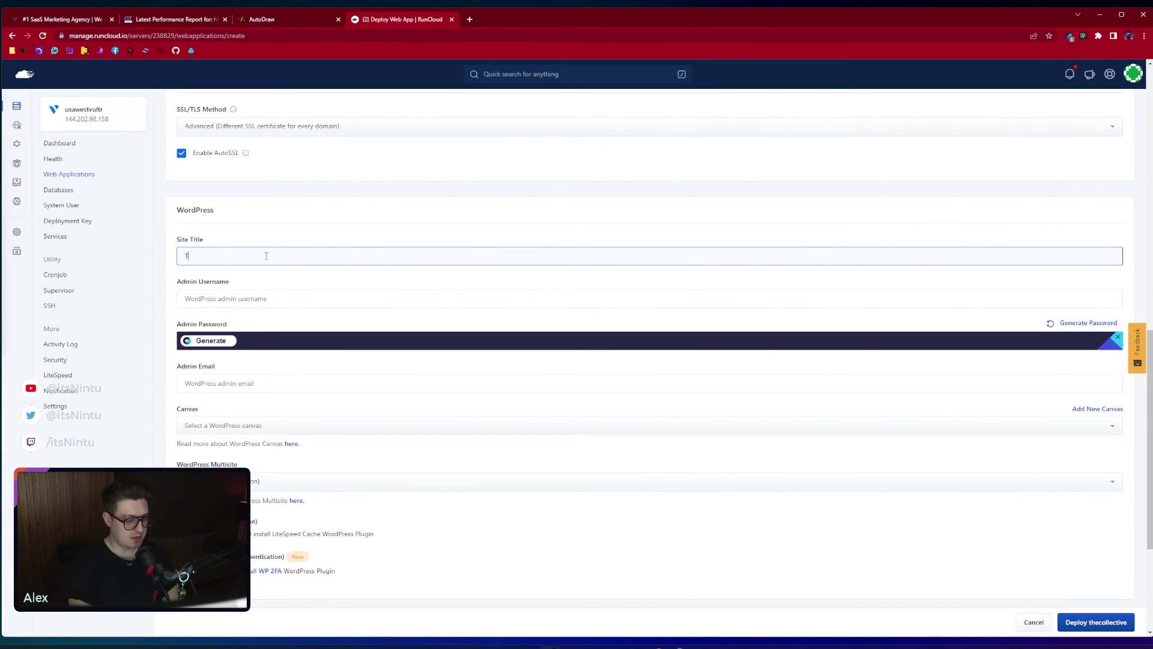
pyautogui.write('heCollective')
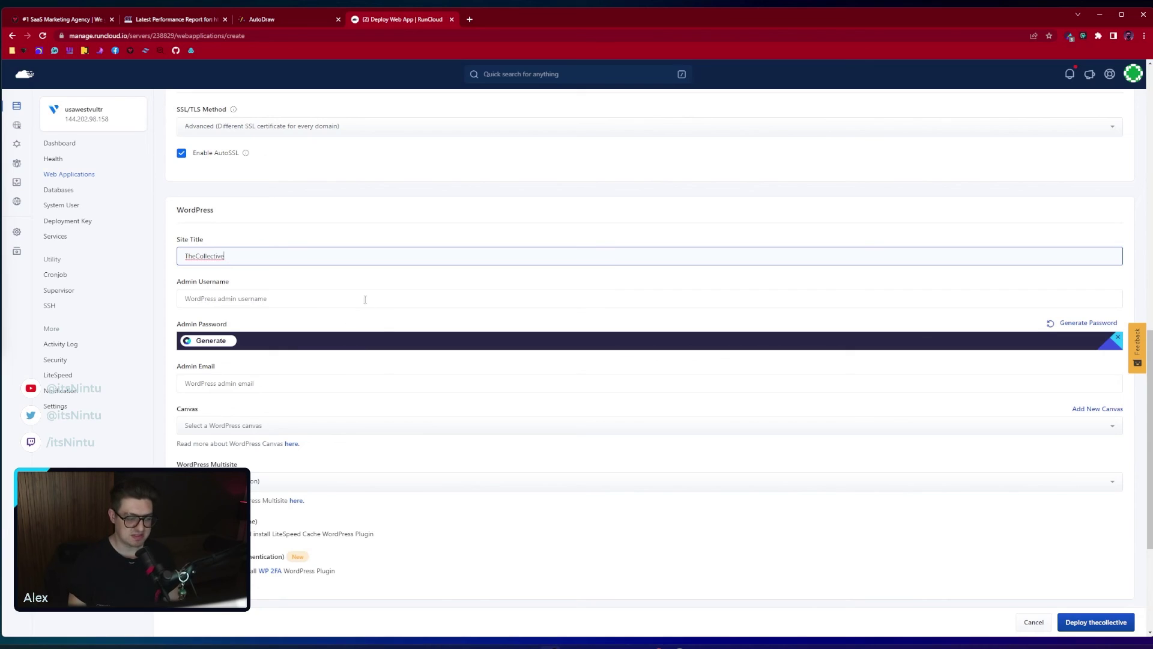
pyautogui.click(274, 299)
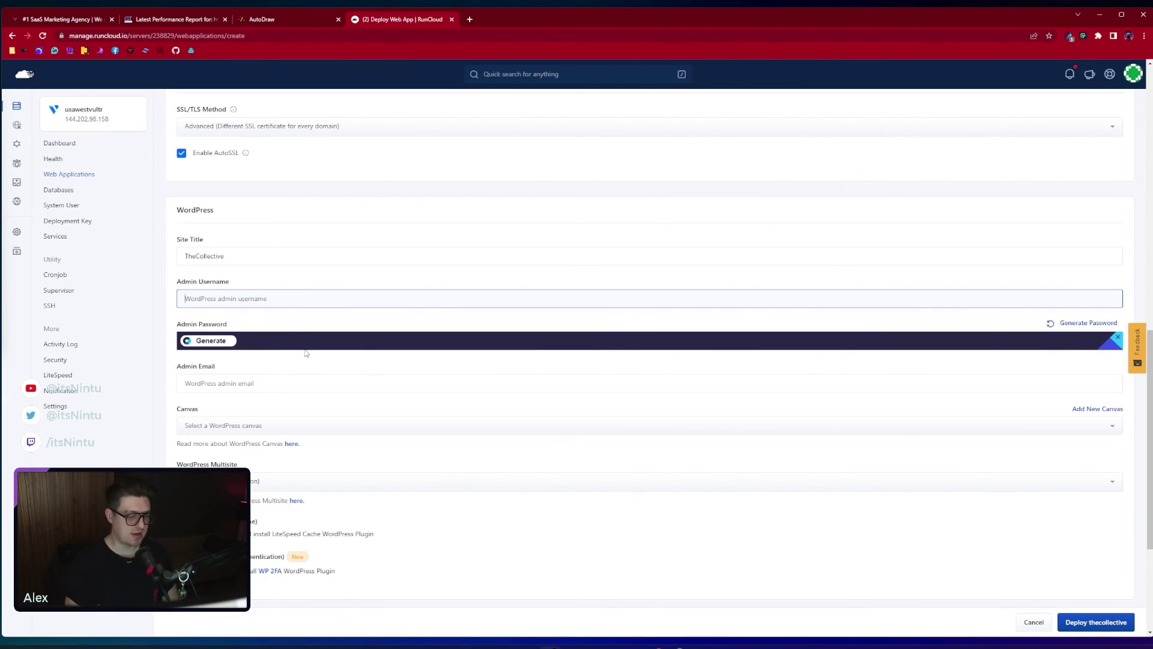
# Check the empty Canvas list and the Multisite options, leaving both unselected
pyautogui.scroll(-2, 294, 306)
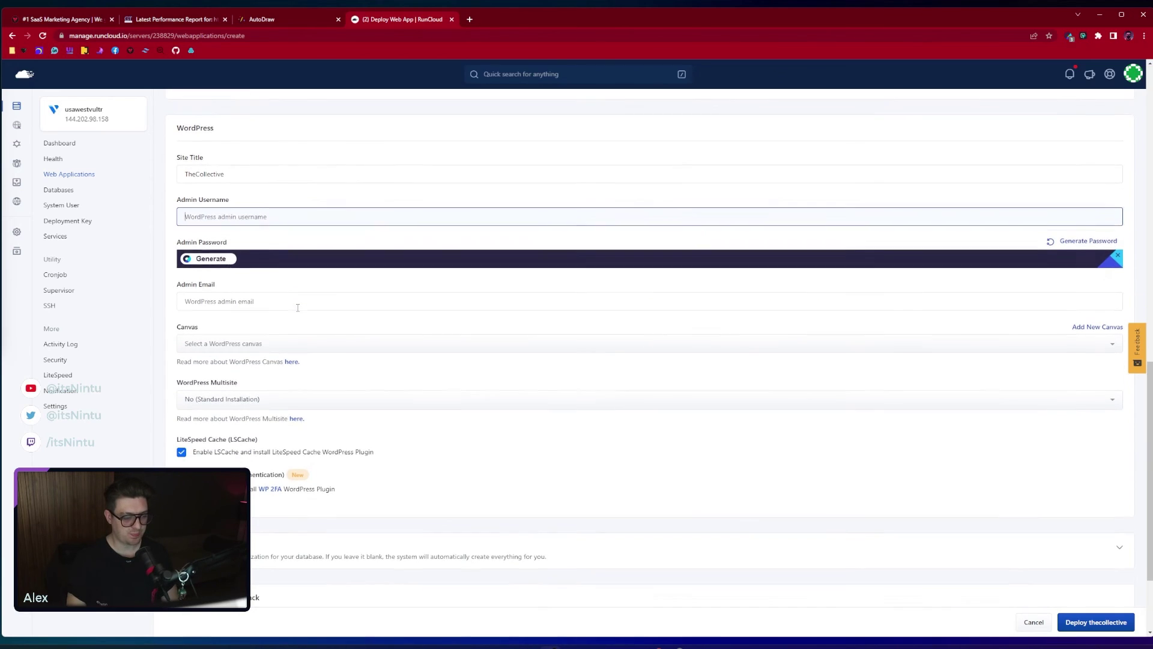
pyautogui.click(236, 336)
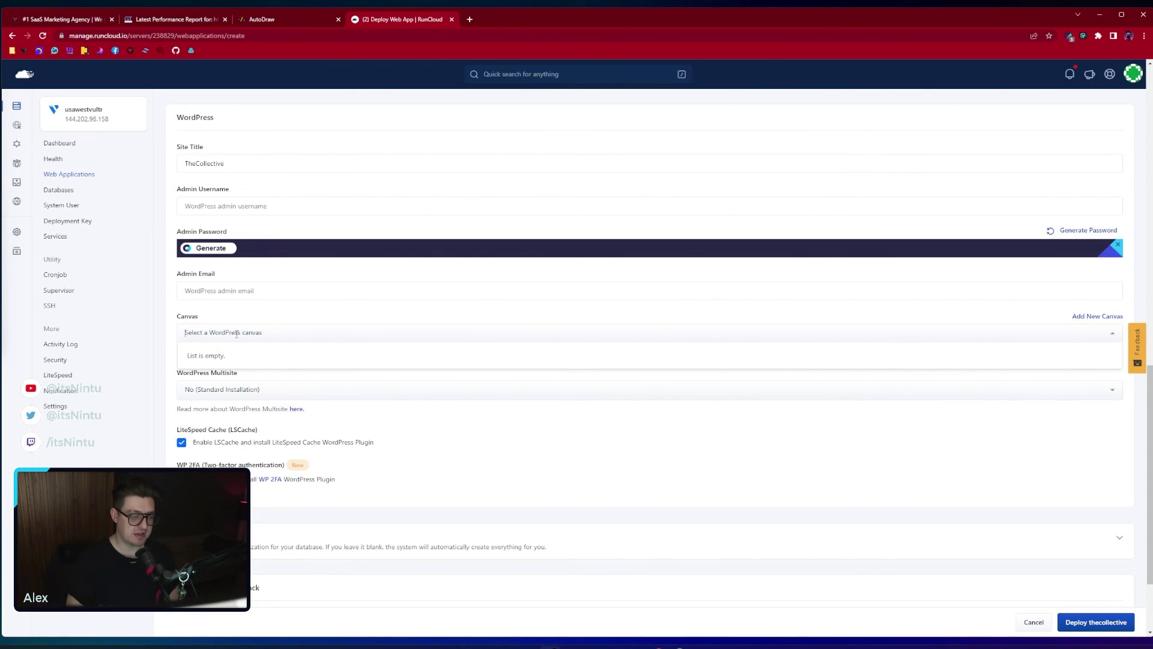
pyautogui.click(168, 332)
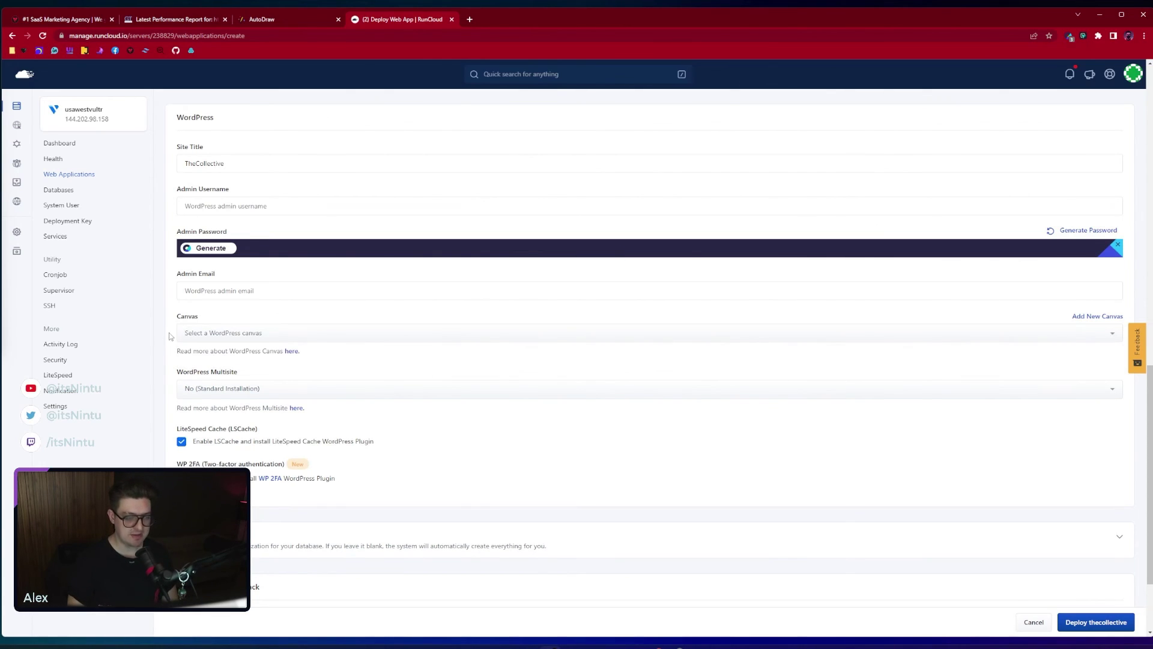
pyautogui.scroll(-2, 192, 336)
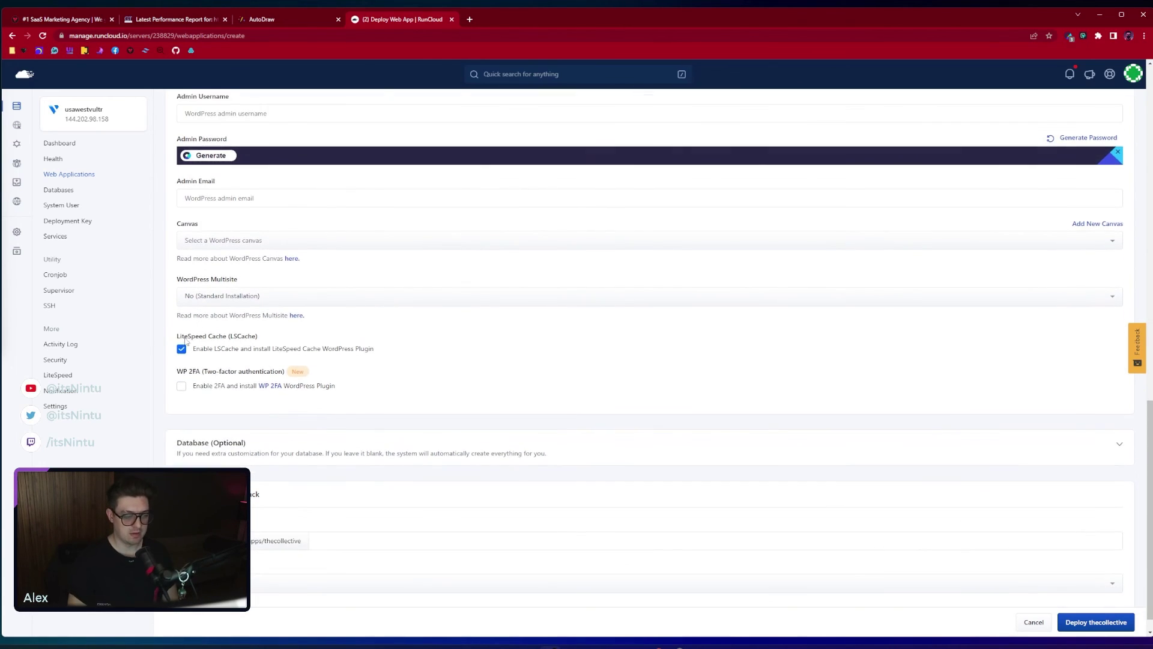
pyautogui.click(266, 296)
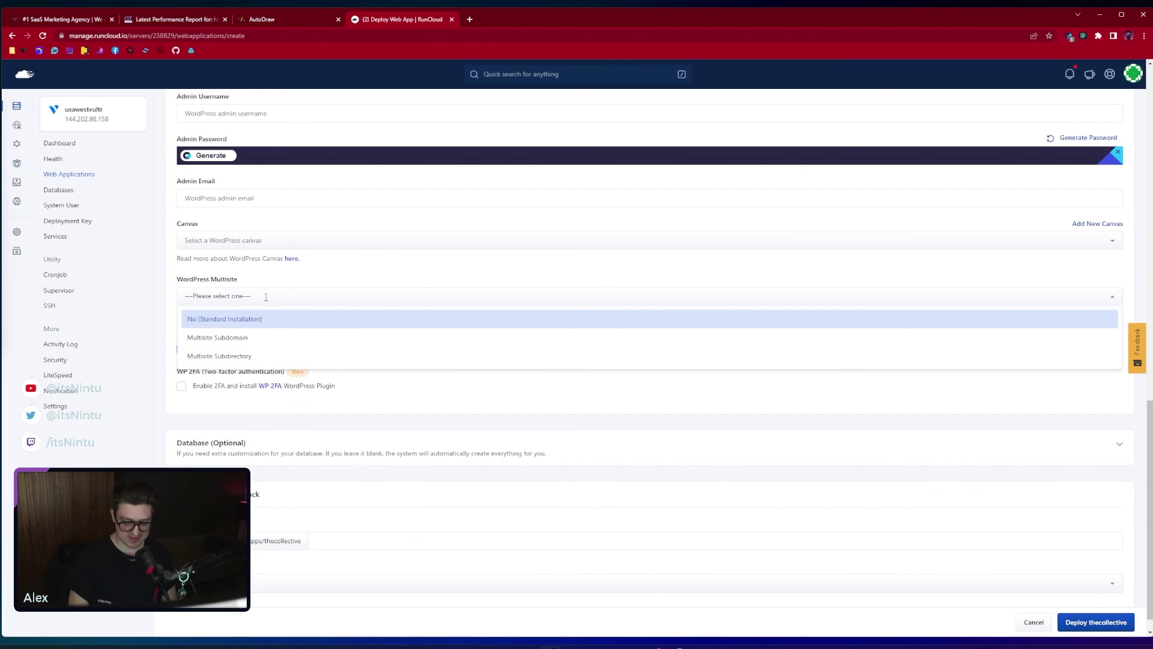
pyautogui.click(237, 322)
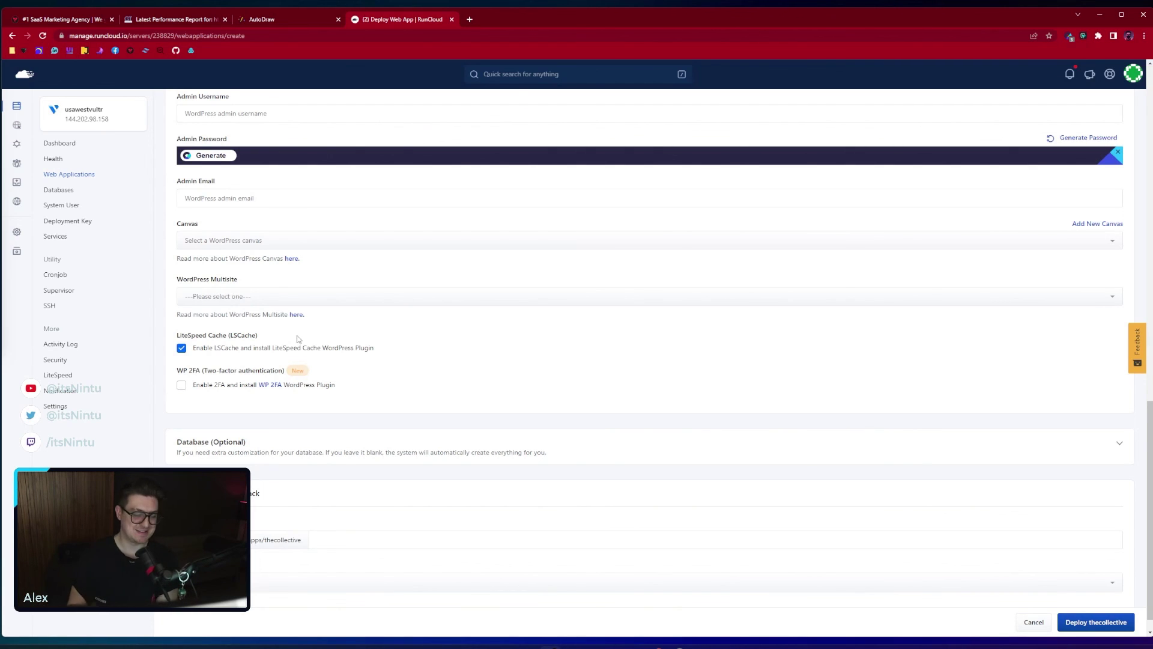
pyautogui.scroll(-1, 297, 340)
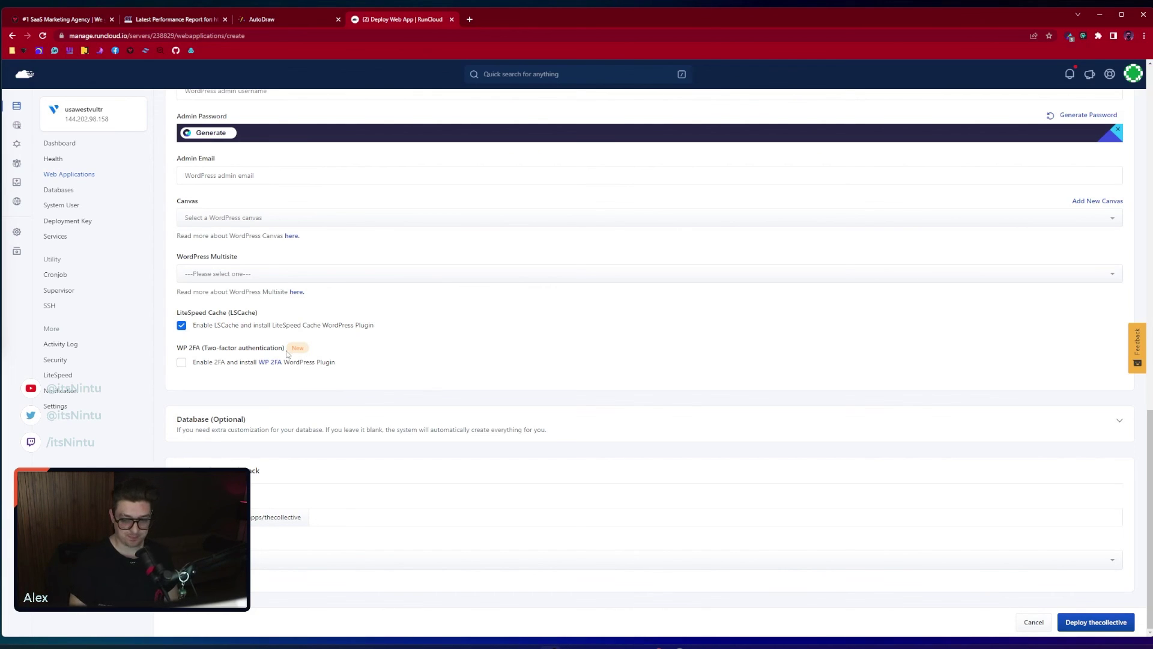
# Glance at the optional Database settings, then select PHP 8.0 for the app
pyautogui.click(292, 420)
pyautogui.scroll(-2, 297, 360)
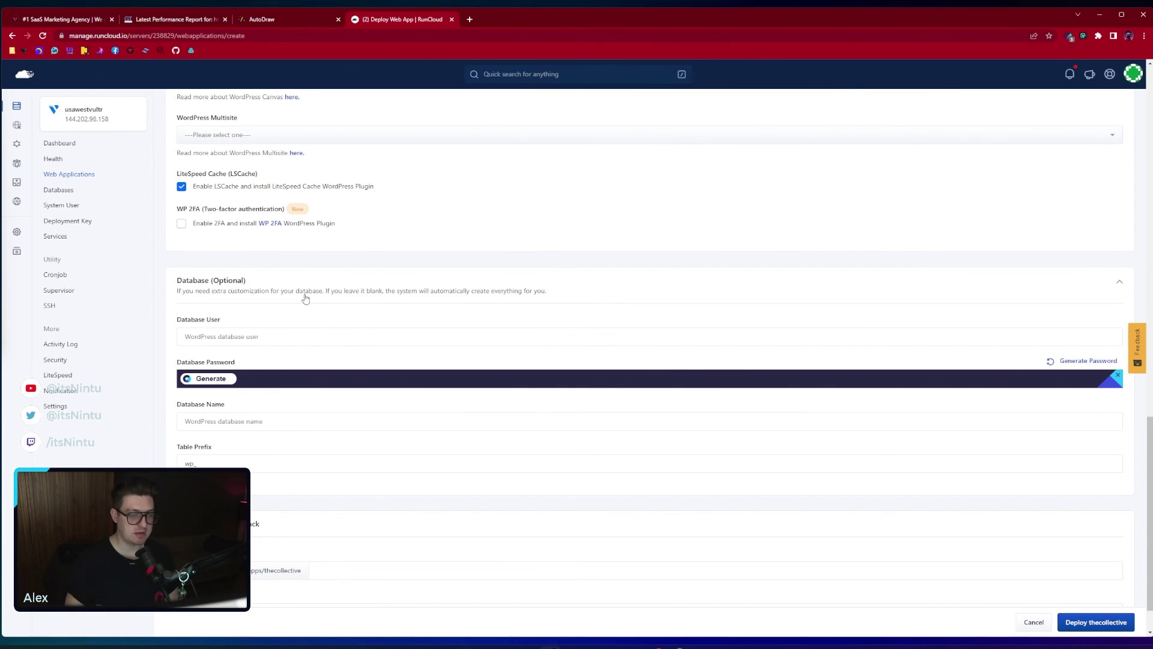
pyautogui.click(306, 299)
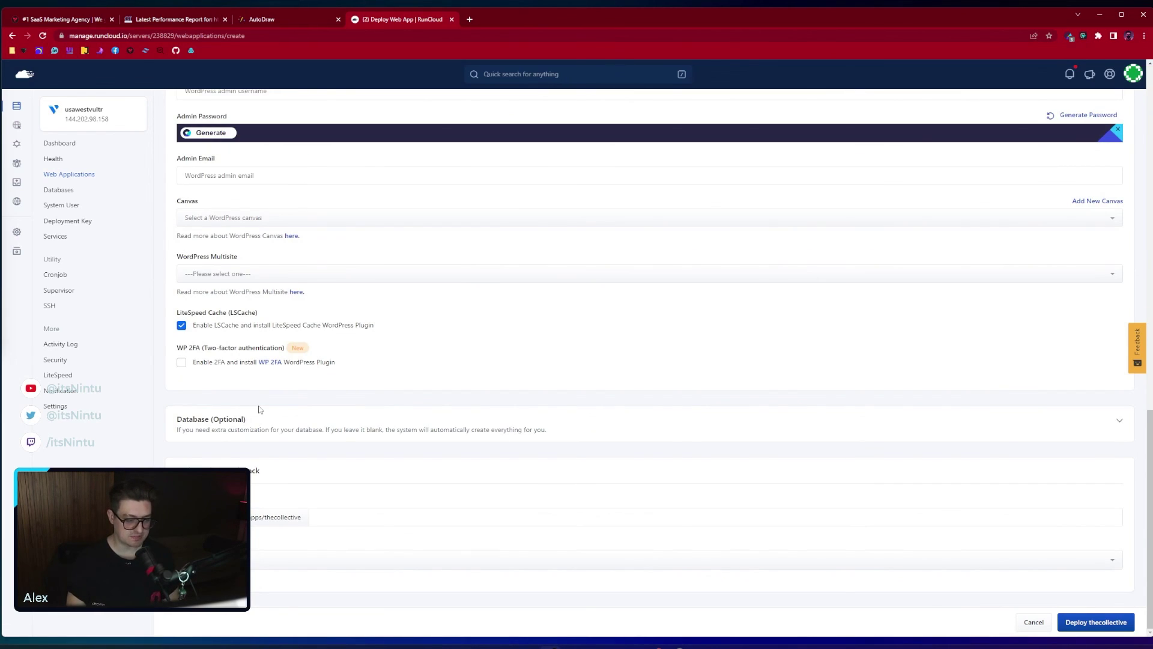
pyautogui.moveTo(231, 500)
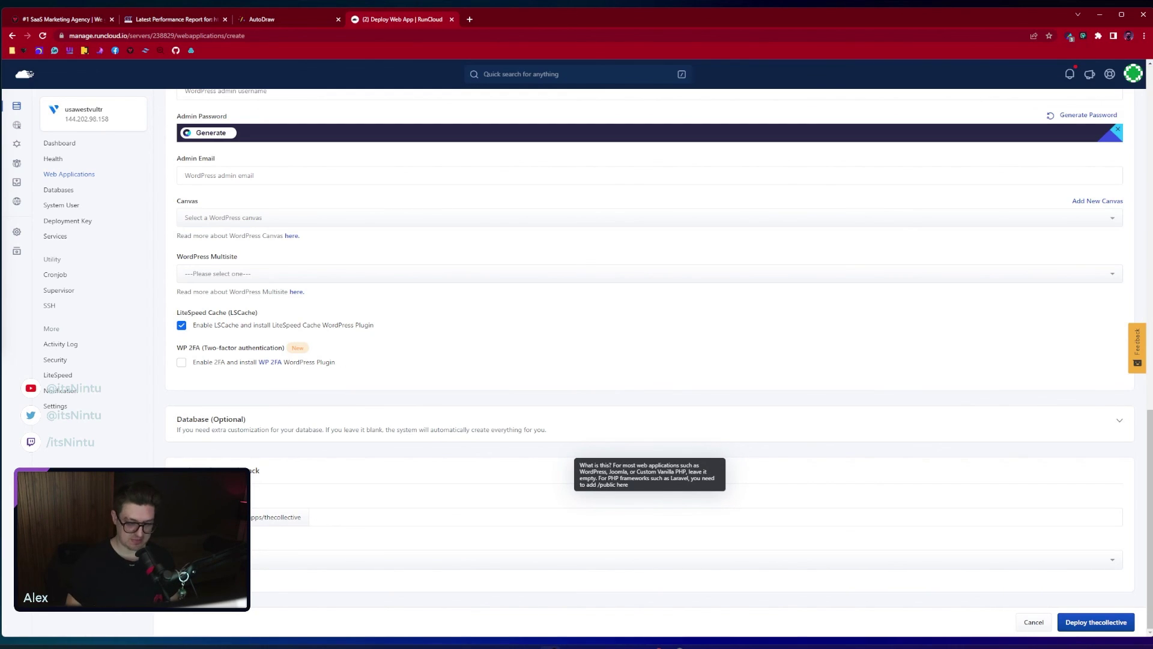
pyautogui.click(252, 560)
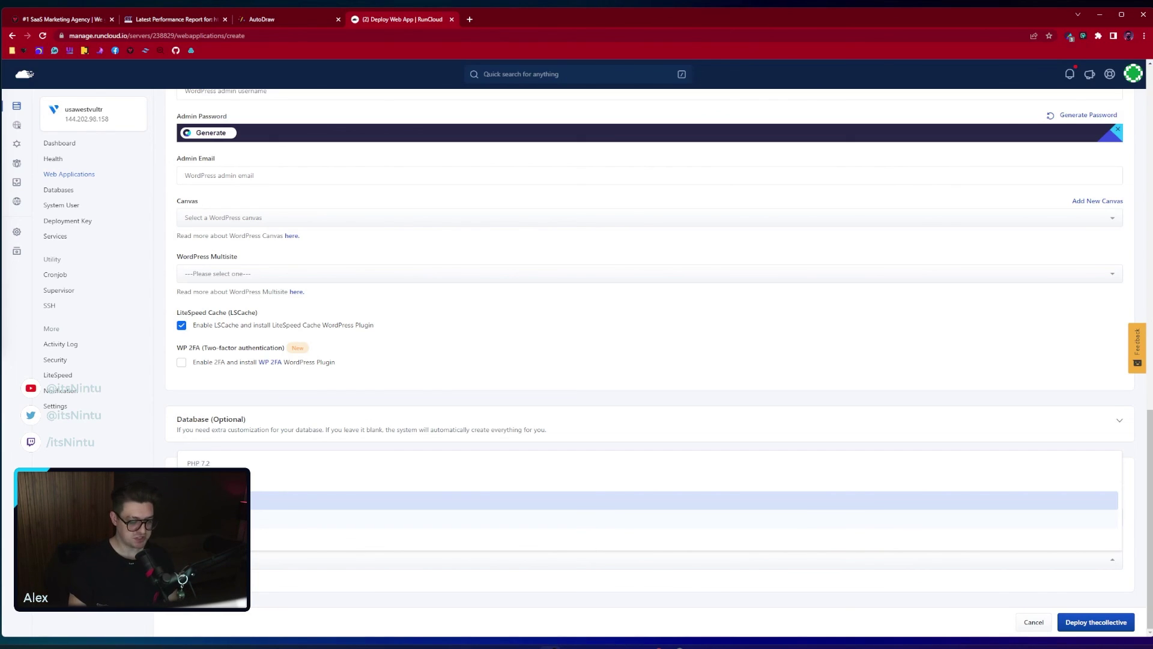
pyautogui.click(210, 519)
# Review the PHP 8.0 compatibility warning about WordPress themes and plugins
pyautogui.scroll(-1, 648, 348)
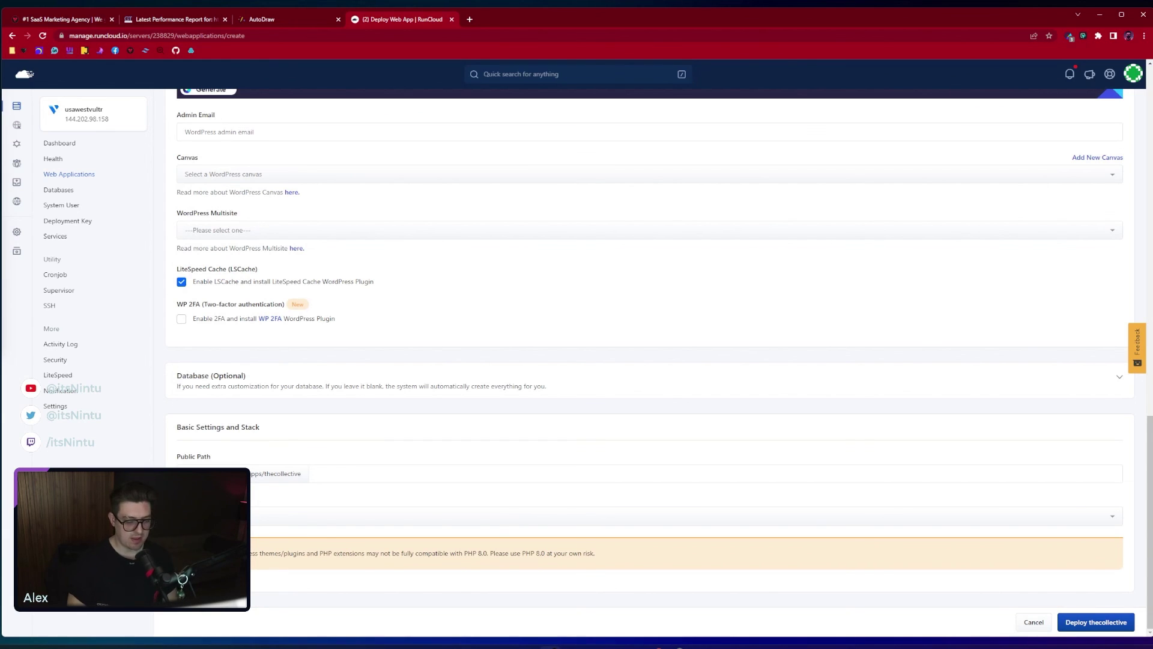
pyautogui.moveTo(198, 553); pyautogui.dragTo(666, 568)
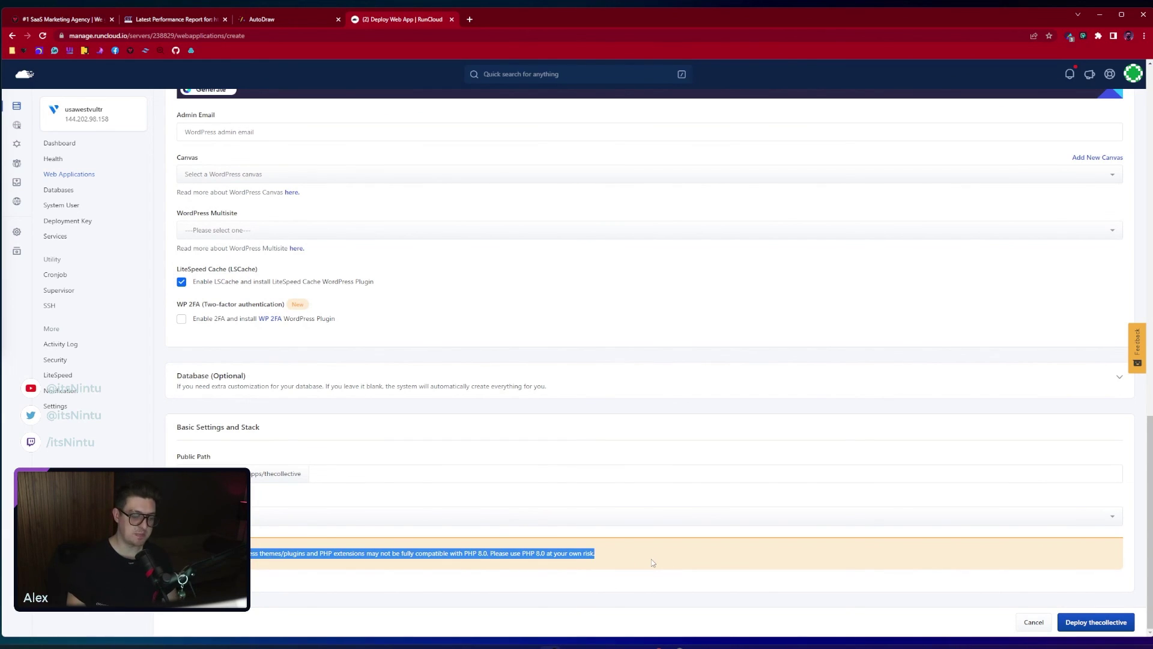
pyautogui.click(652, 562)
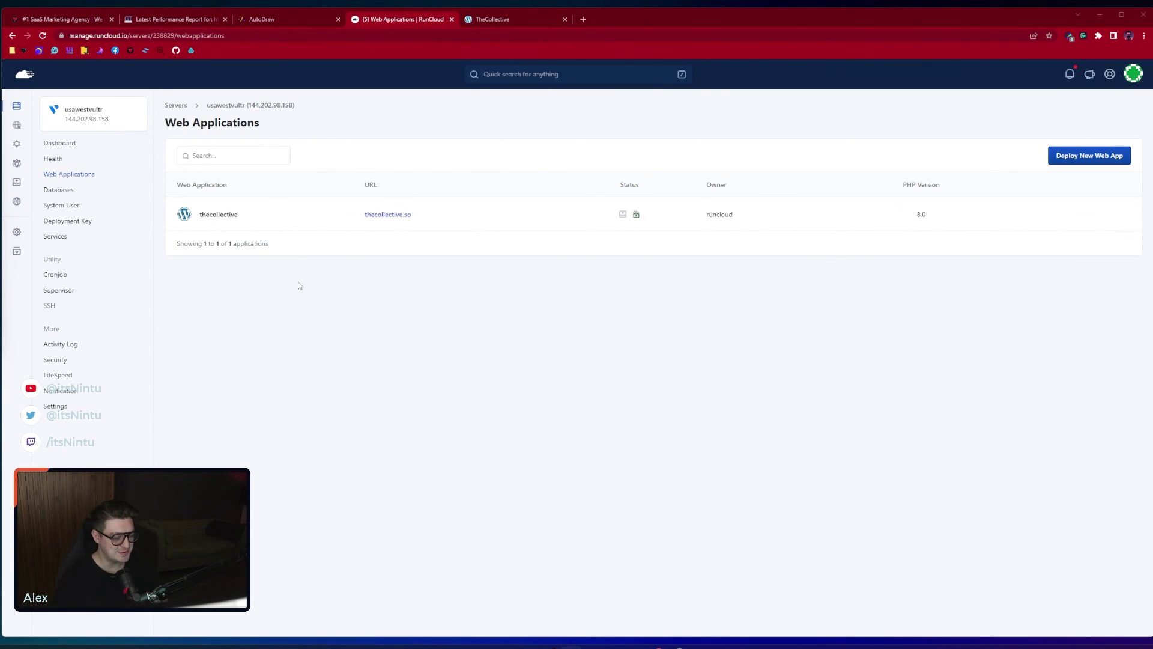
# Open thecollective's dashboard from the Web Applications list
pyautogui.click(230, 216)
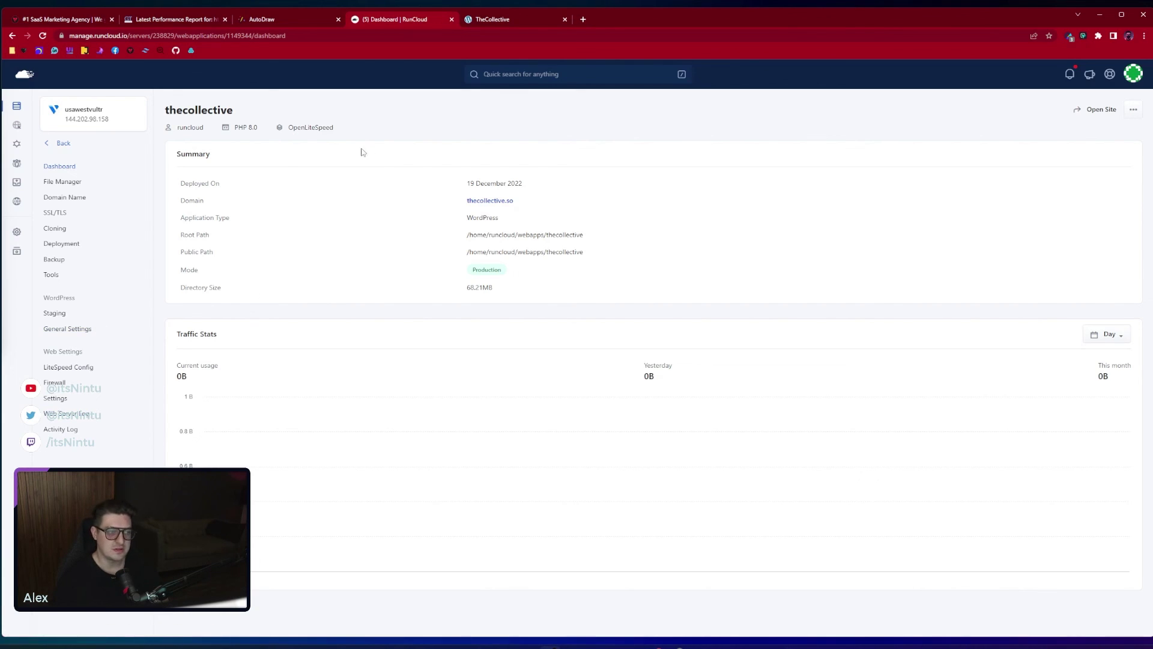
# Open the live site and go to thecollective.so/wp-admin
pyautogui.click(1097, 111)
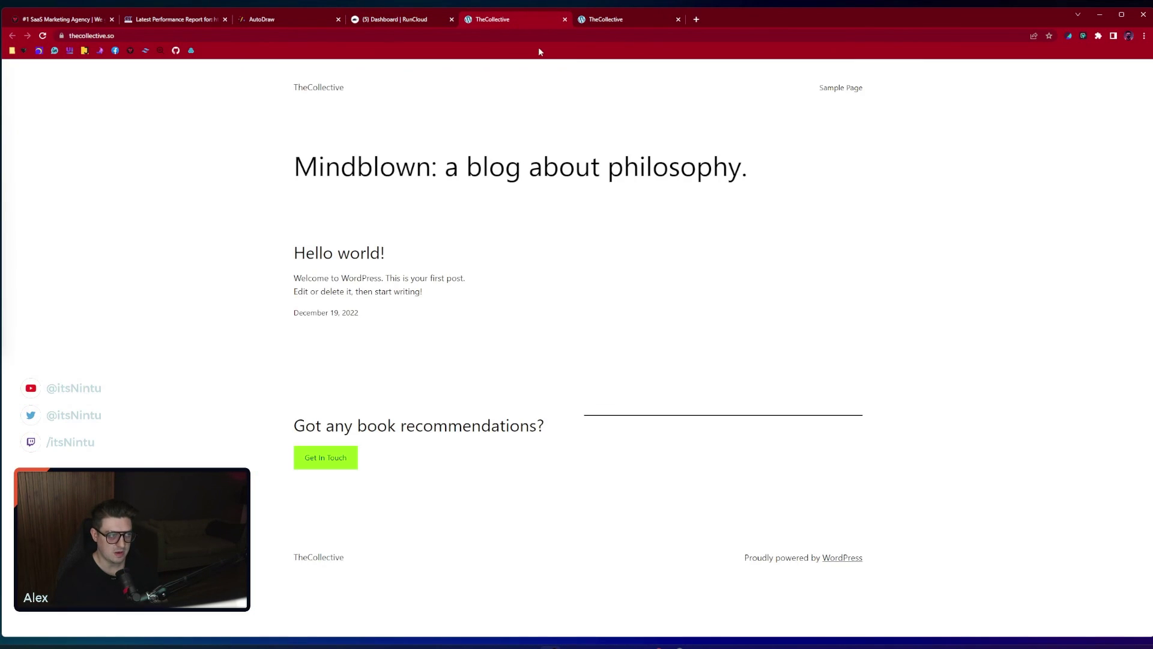
pyautogui.hotkey('ctrl', 'l')
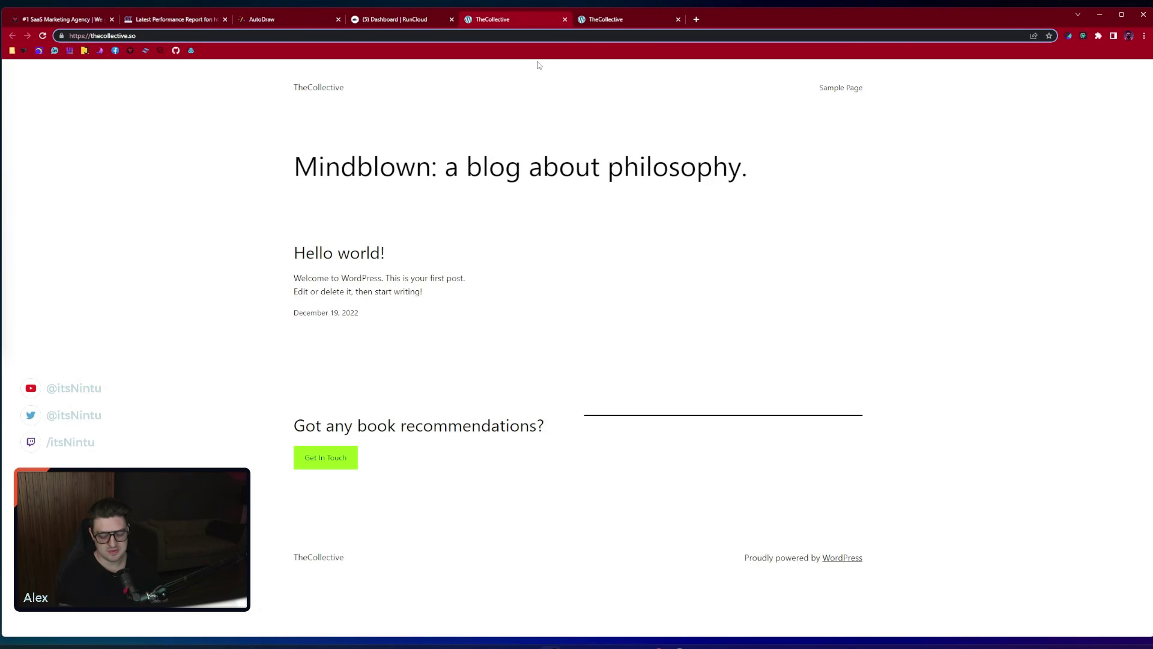
pyautogui.write('/wp-')
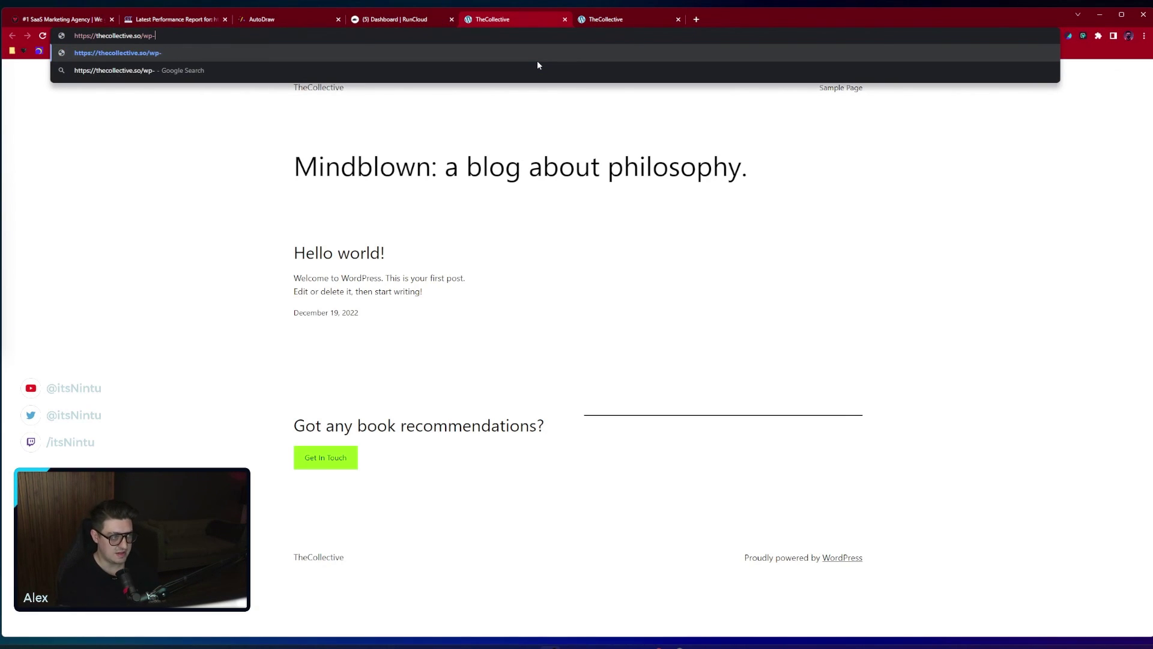
pyautogui.write('admin/')
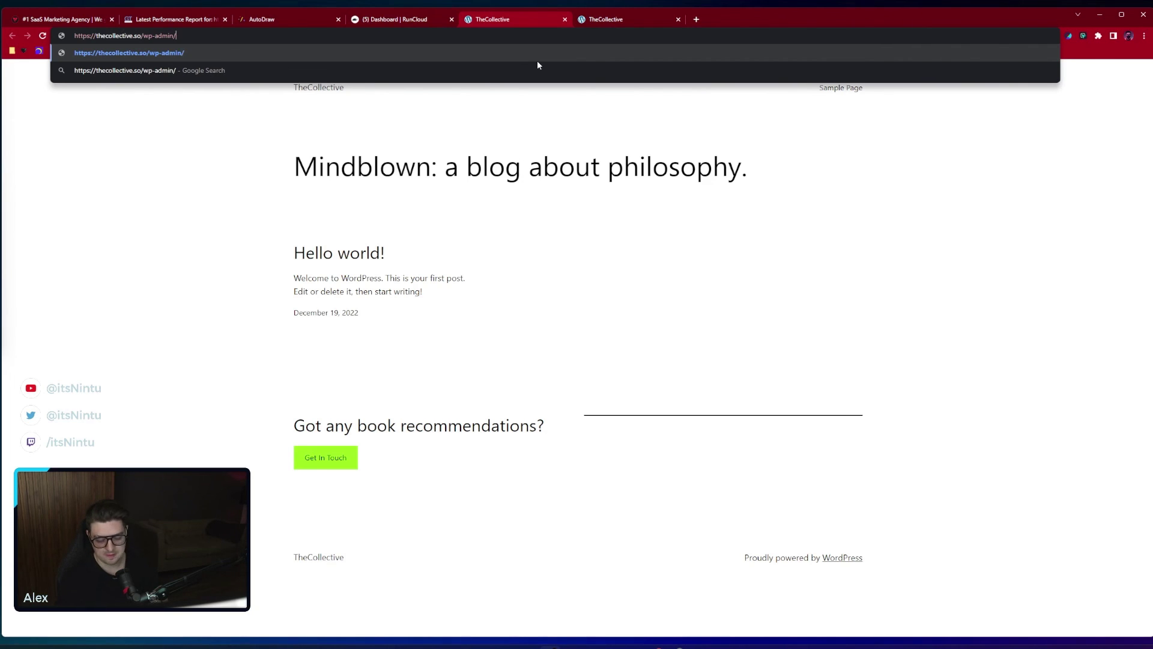
pyautogui.press('Return')
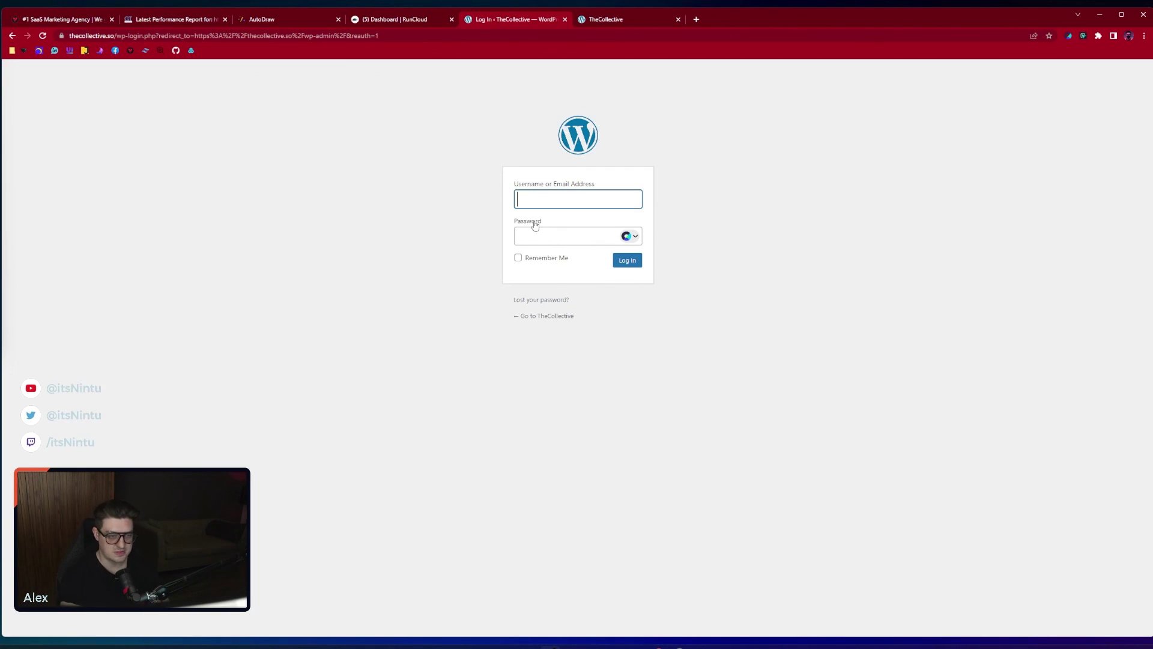
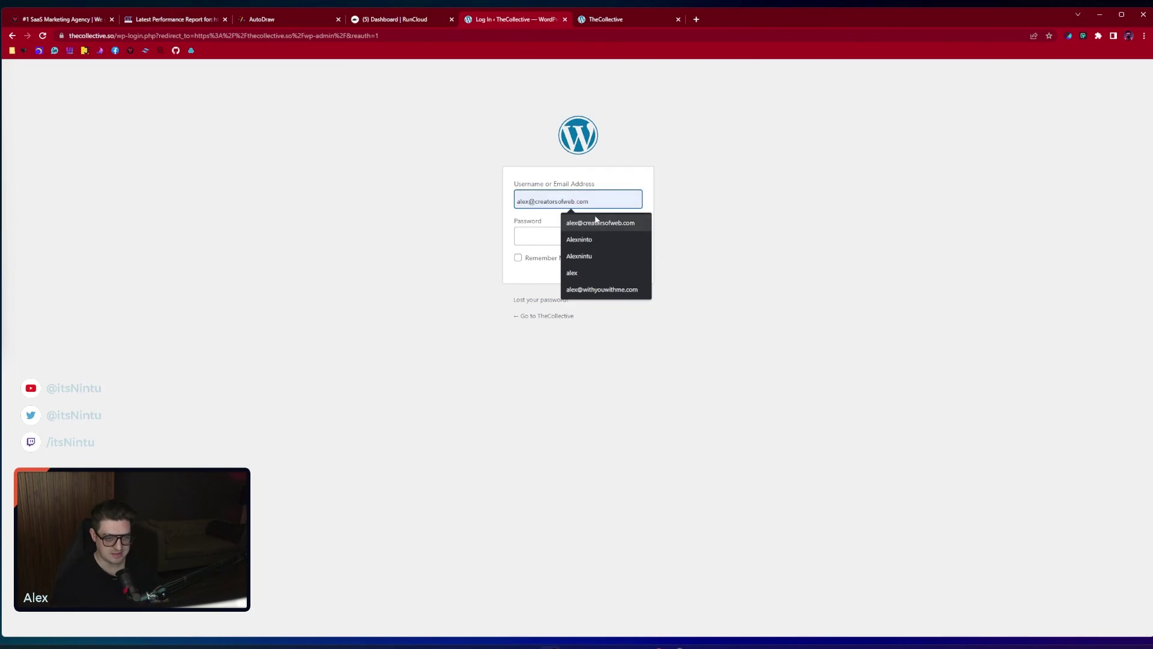
# Log in with the saved admin credentials, with Remember Me ticked
pyautogui.click(599, 223)
pyautogui.press('Tab')
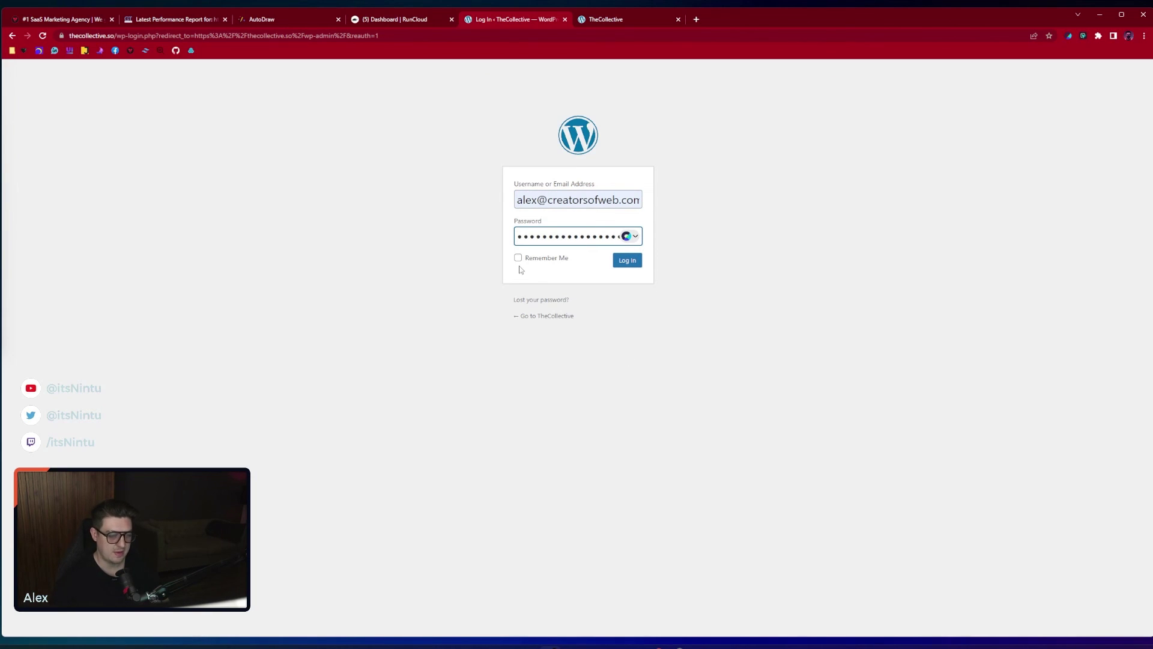
pyautogui.click(536, 259)
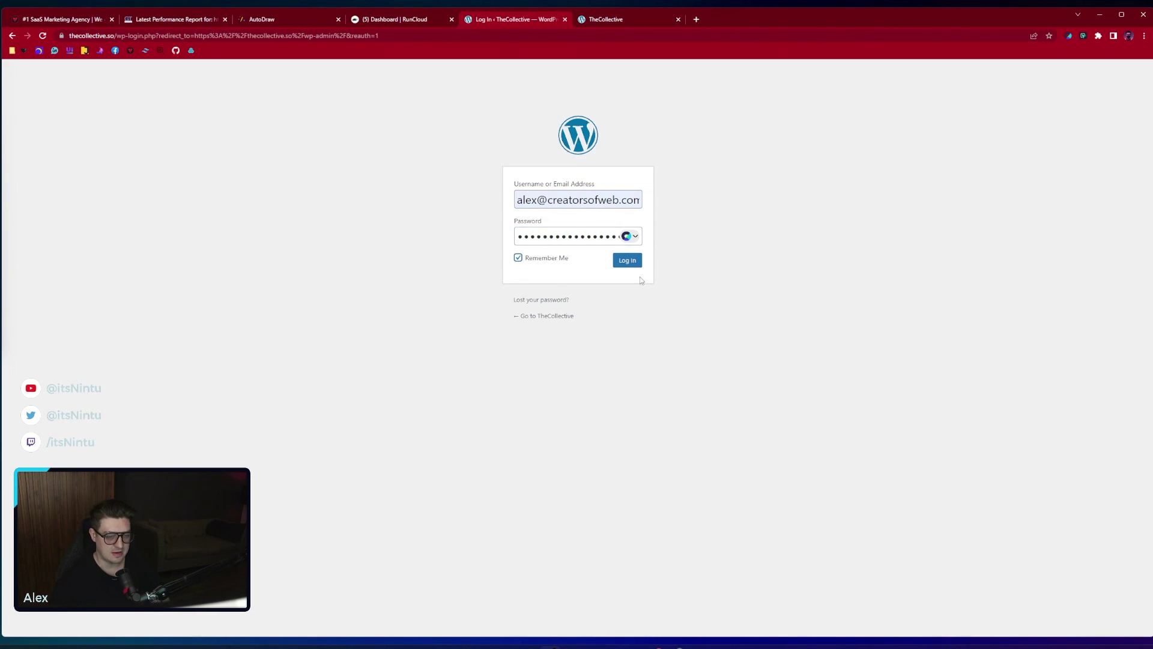
pyautogui.click(627, 260)
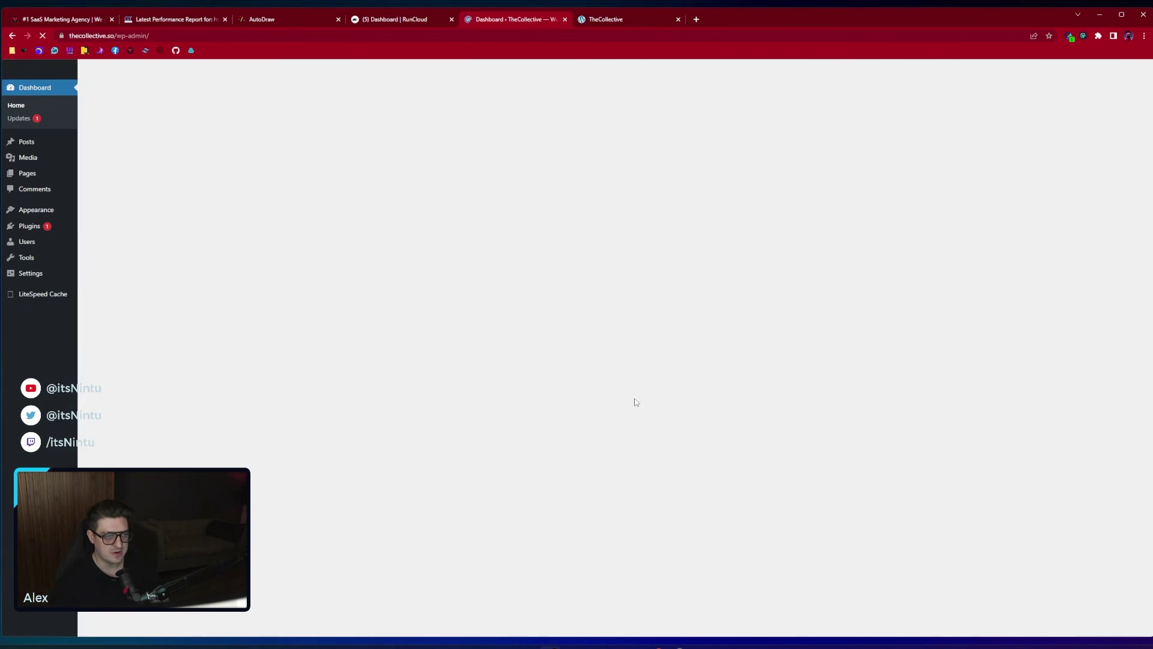